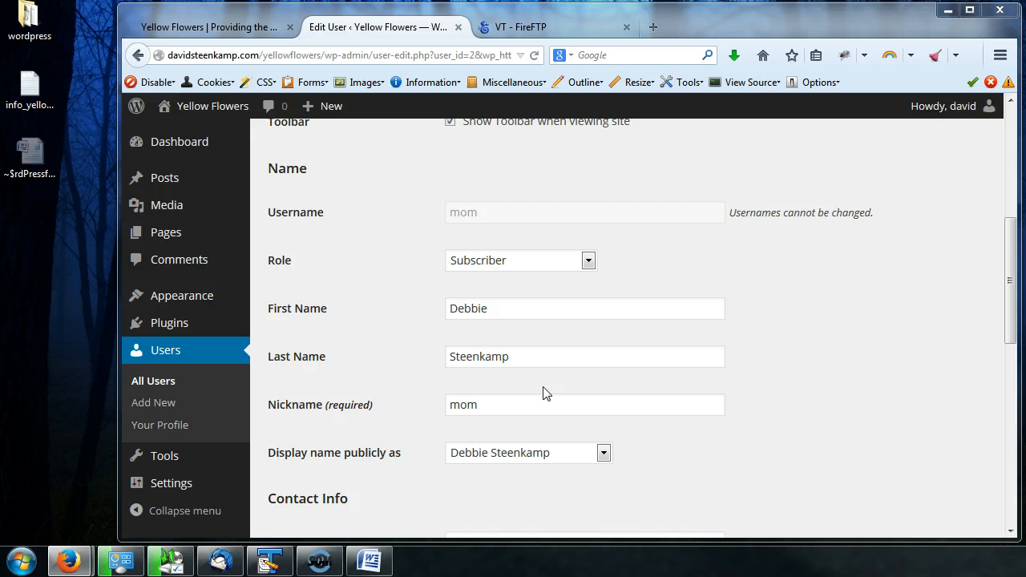
- Change the mom account's role to Subscriber and save the updated user
scroll(861, 339, "up", 5)
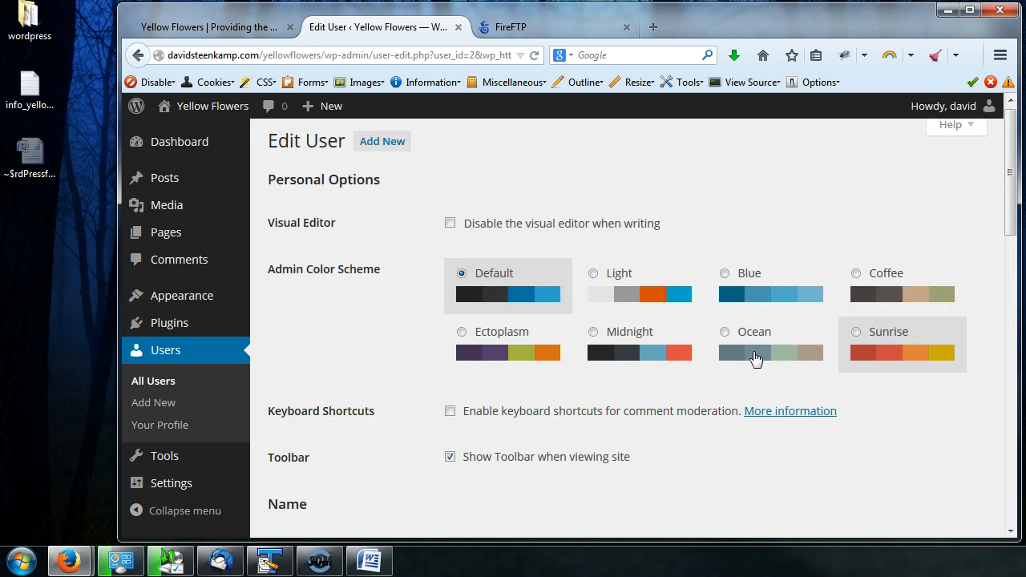
left_click(169, 382)
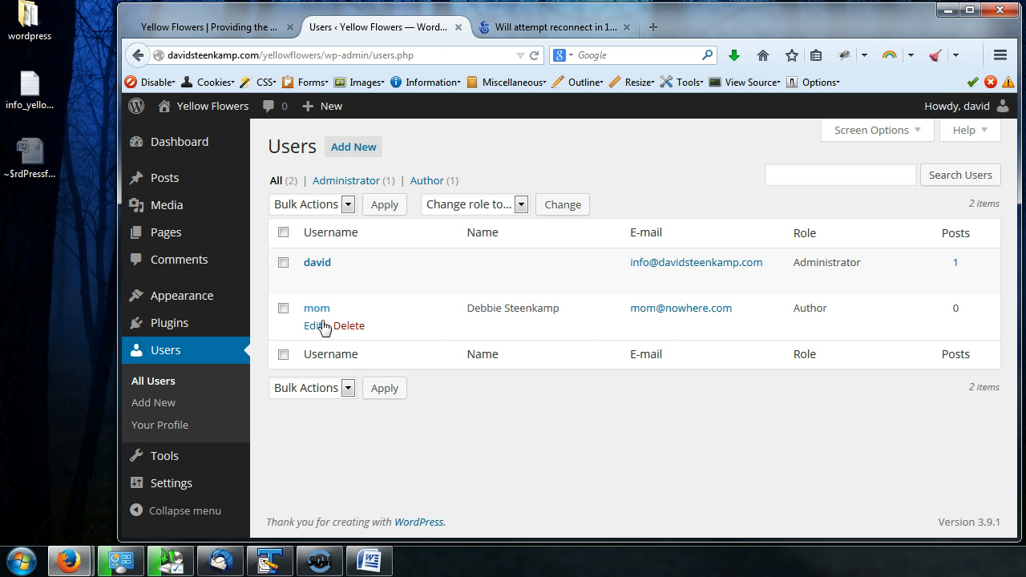
left_click(313, 327)
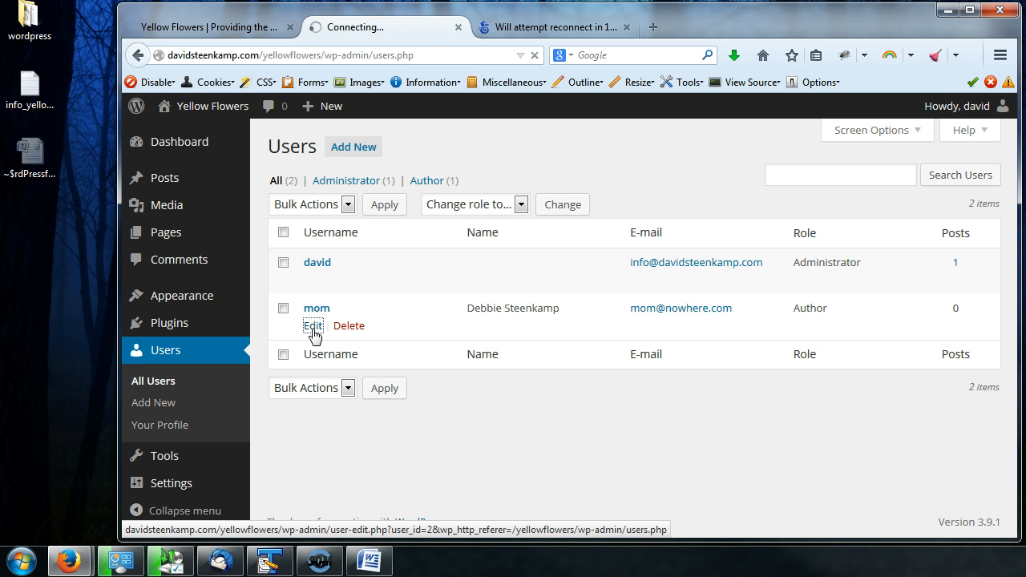
scroll(834, 313, "down", 5)
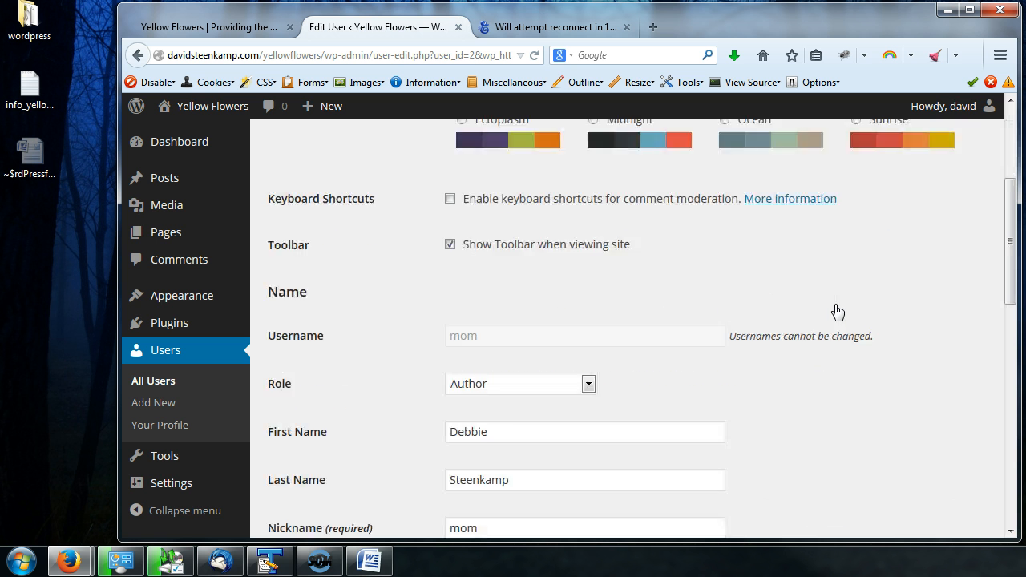
left_click(589, 345)
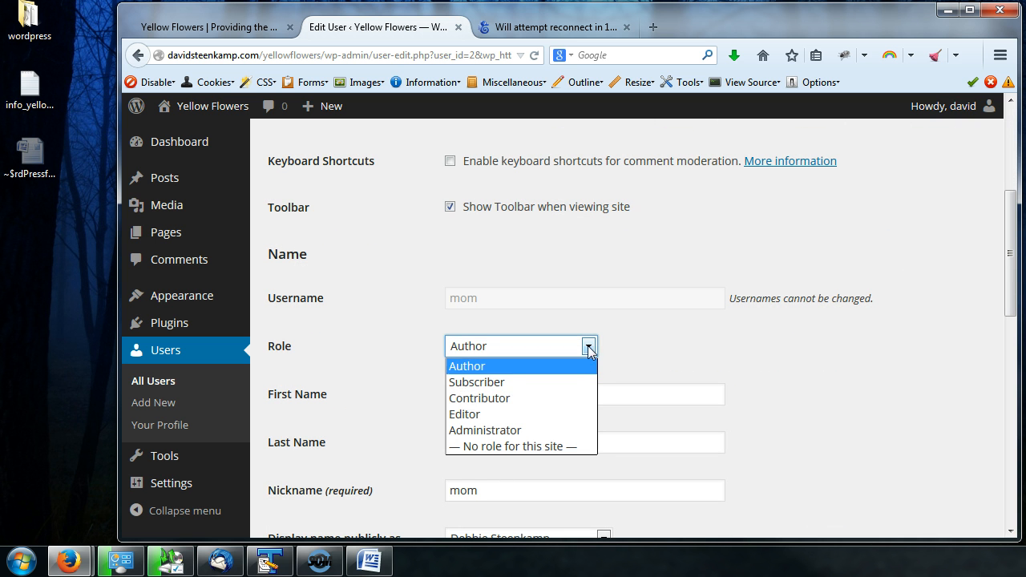
left_click(505, 383)
scroll(817, 410, "down", 8)
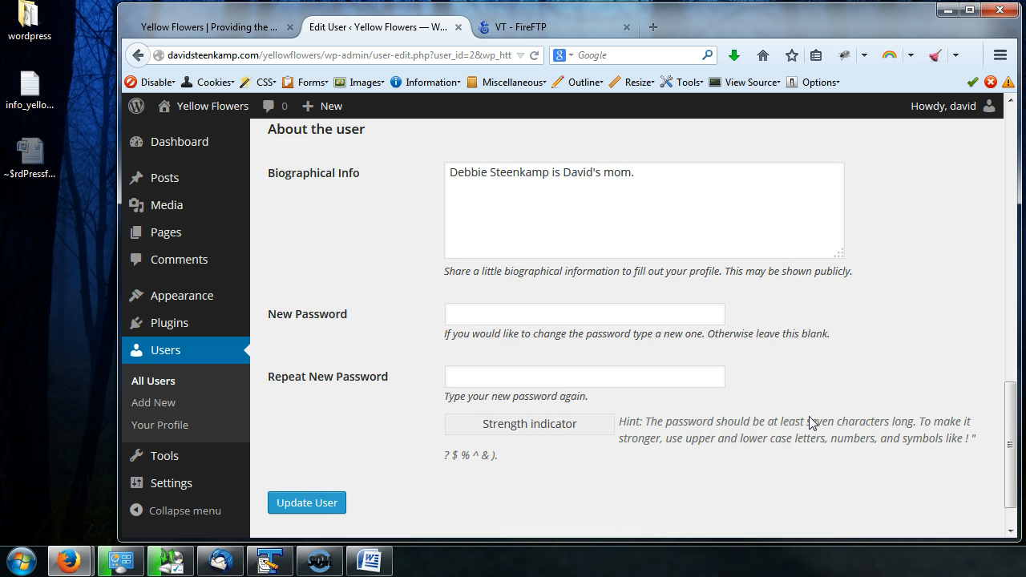
scroll(809, 416, "down", 1)
left_click(297, 458)
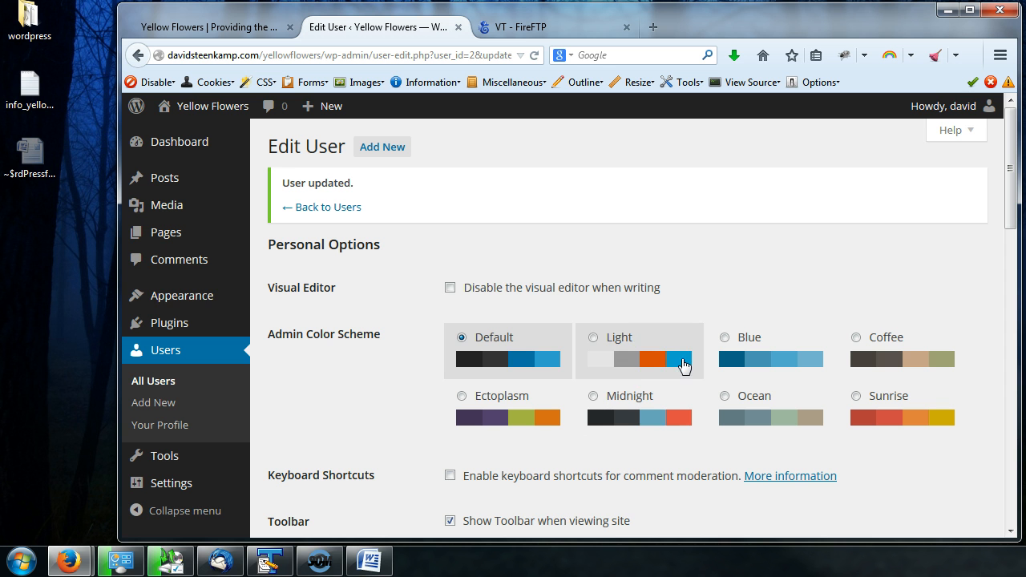
- Return to the list of all users and log out of the administrator account
left_click(173, 381)
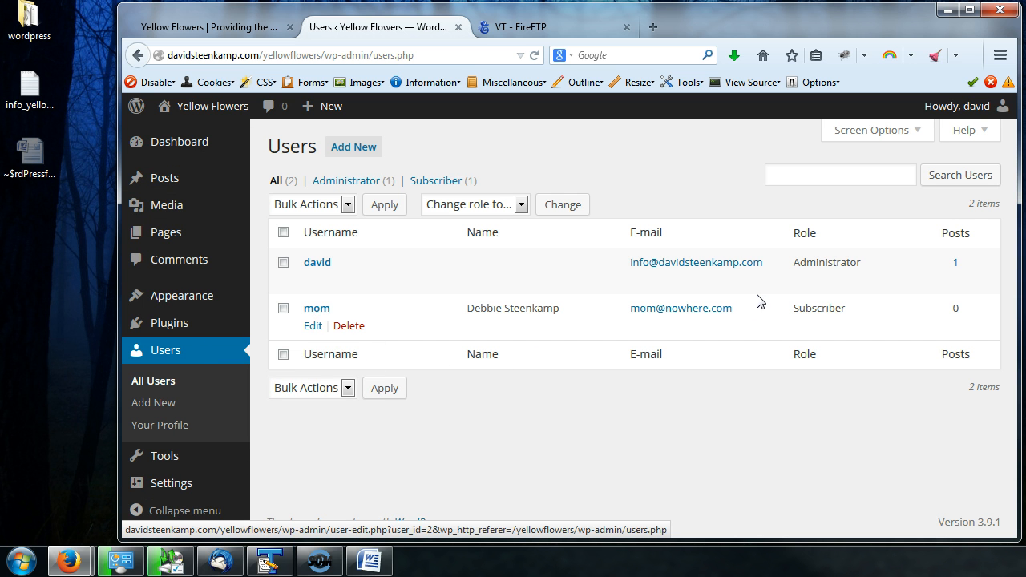
mouse_move(170, 484)
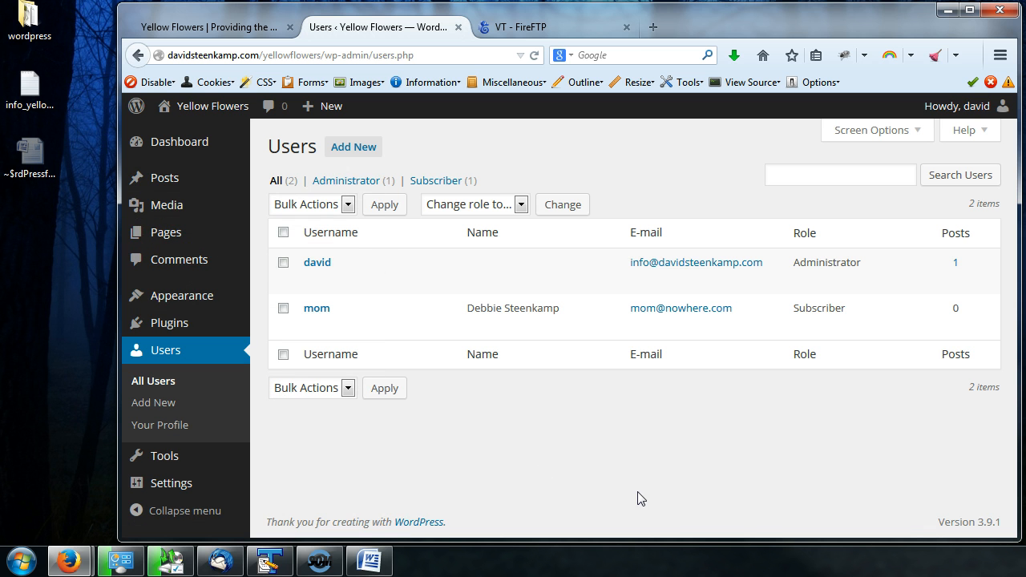
mouse_move(172, 190)
mouse_move(752, 315)
mouse_move(965, 108)
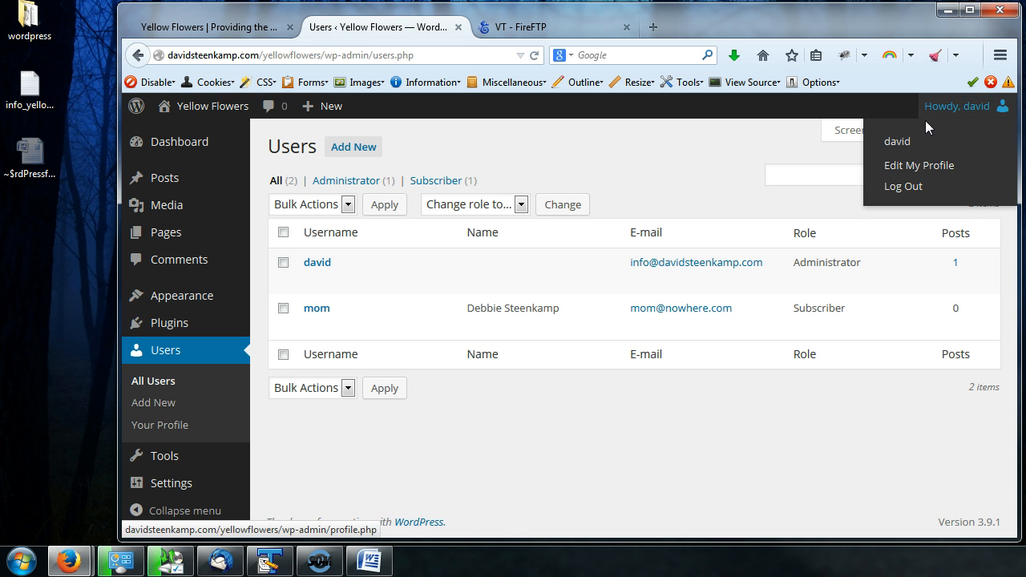
left_click(910, 188)
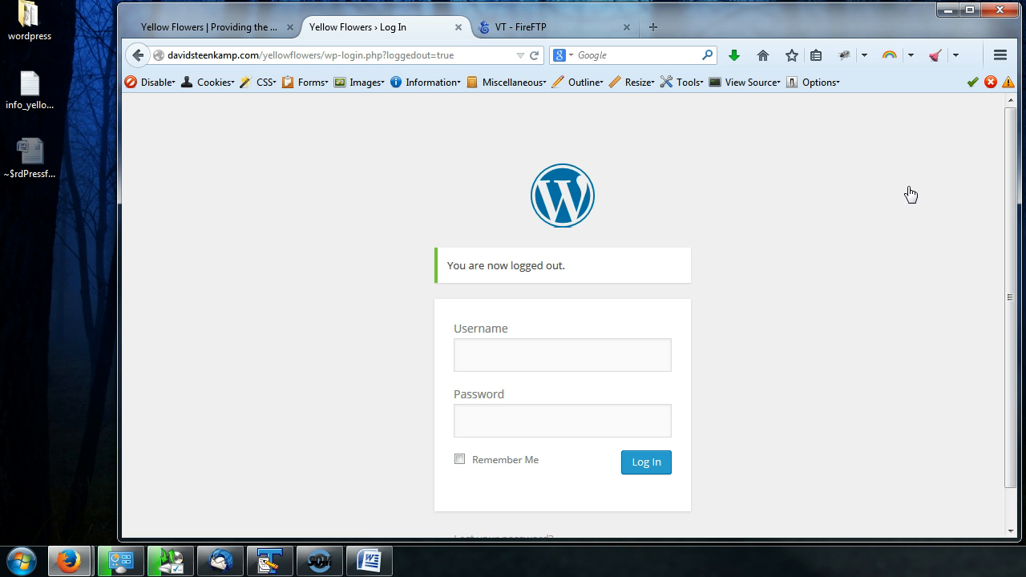
- Log in with the username mom and the account password, choosing Not Now for remembering the password
left_click(525, 369)
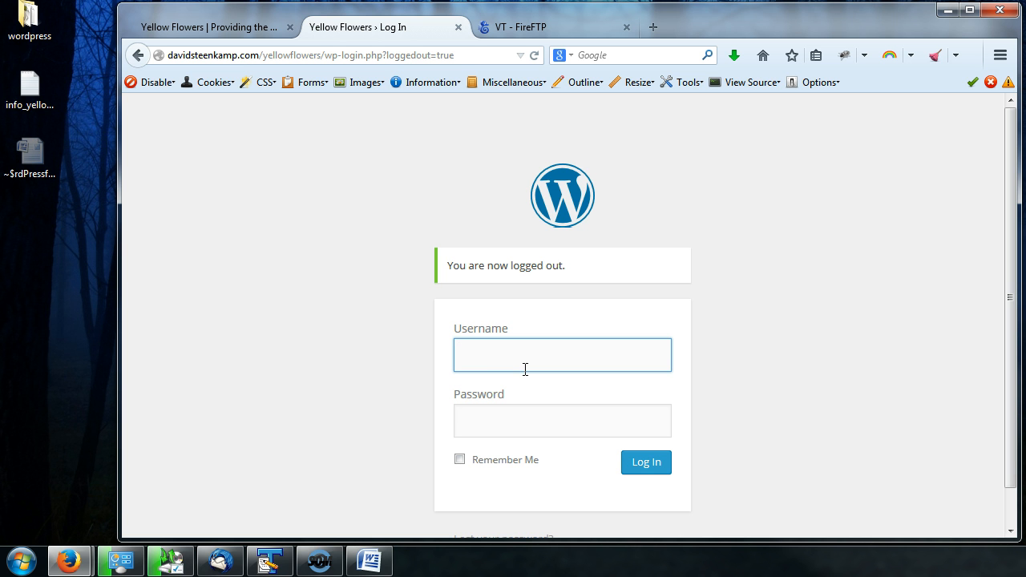
type("mom")
key("Tab")
type("******")
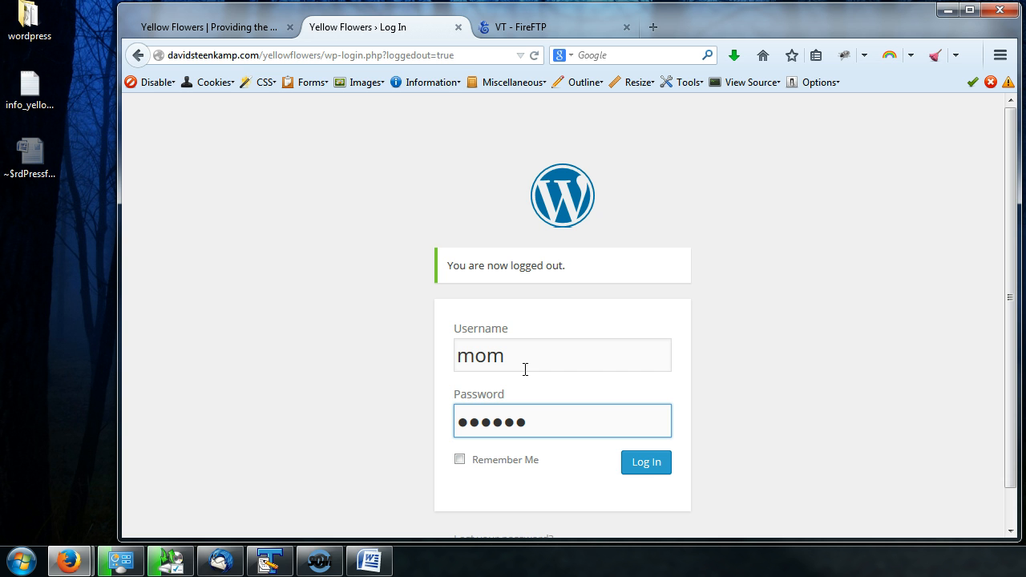
left_click(639, 472)
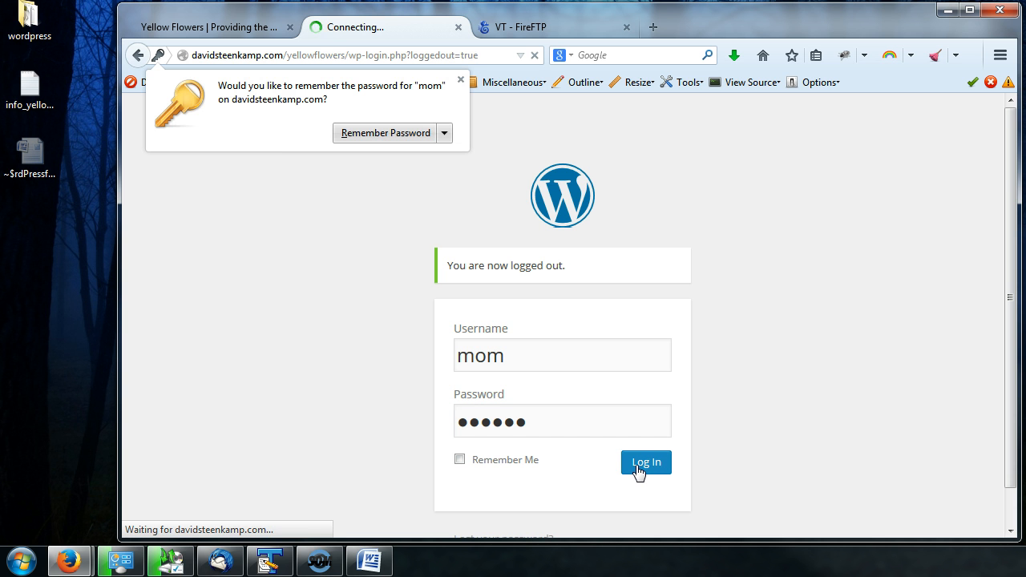
left_click(444, 133)
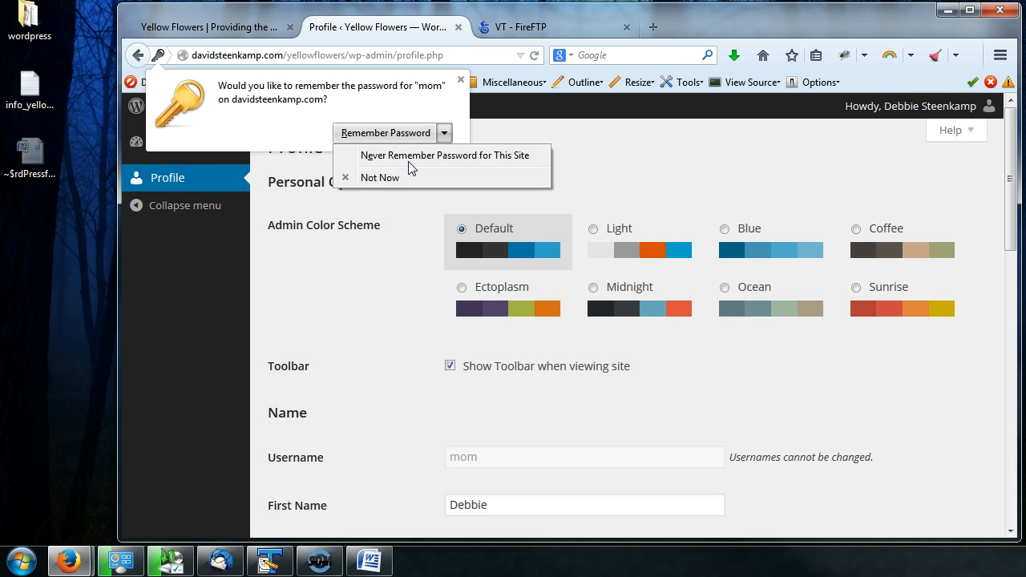
left_click(391, 176)
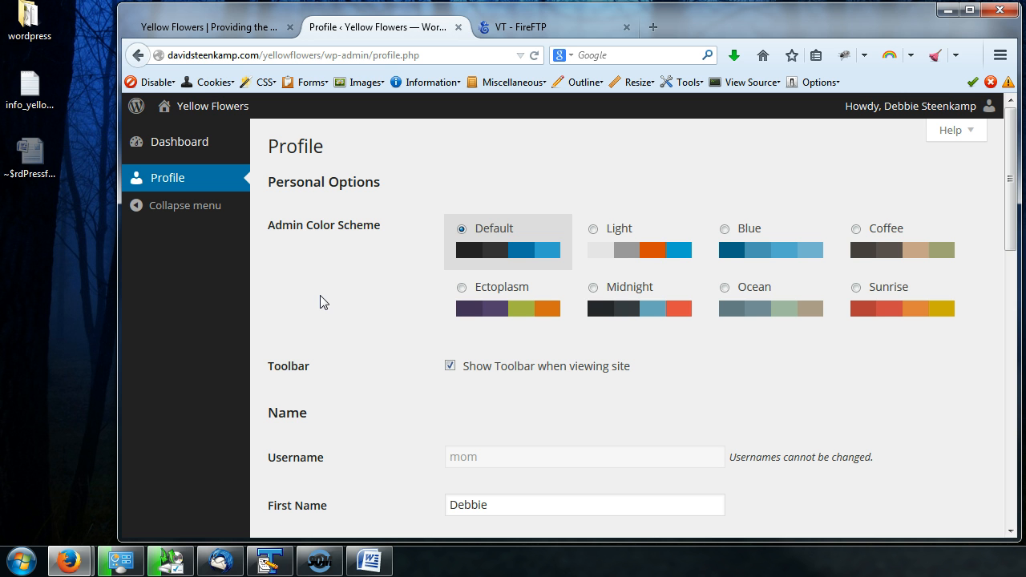
- Examine the subscriber's profile page, including the name fields, the nickname and the public display name choices
left_click(183, 186)
scroll(449, 321, "down", 4)
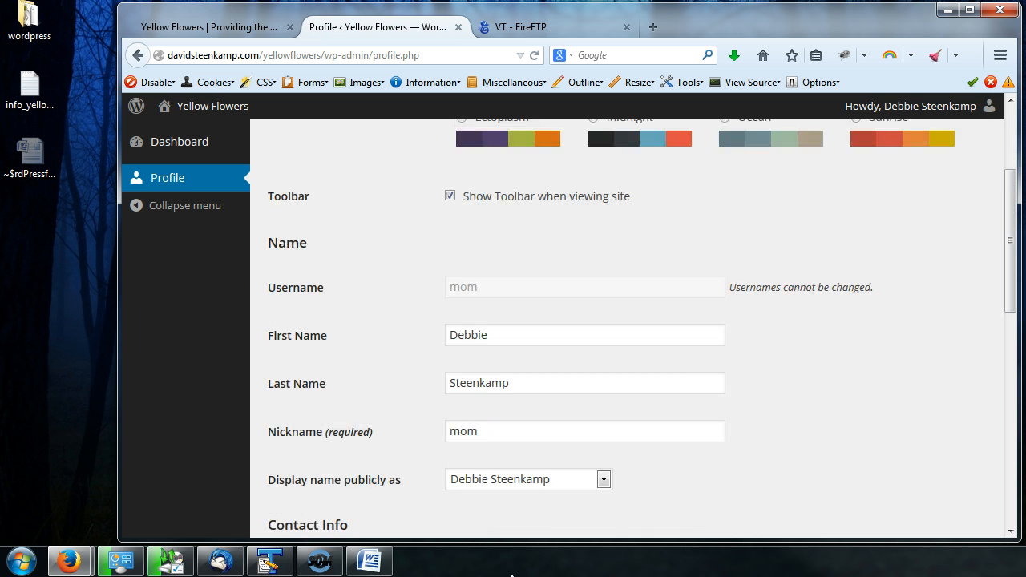
left_click(523, 339)
left_click(521, 383)
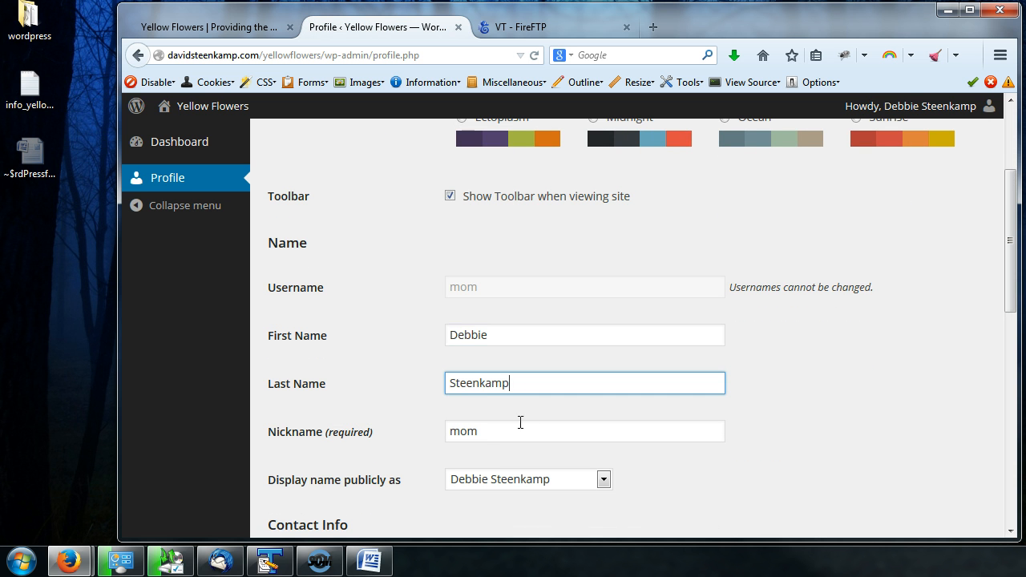
left_click(521, 339)
left_click(505, 446)
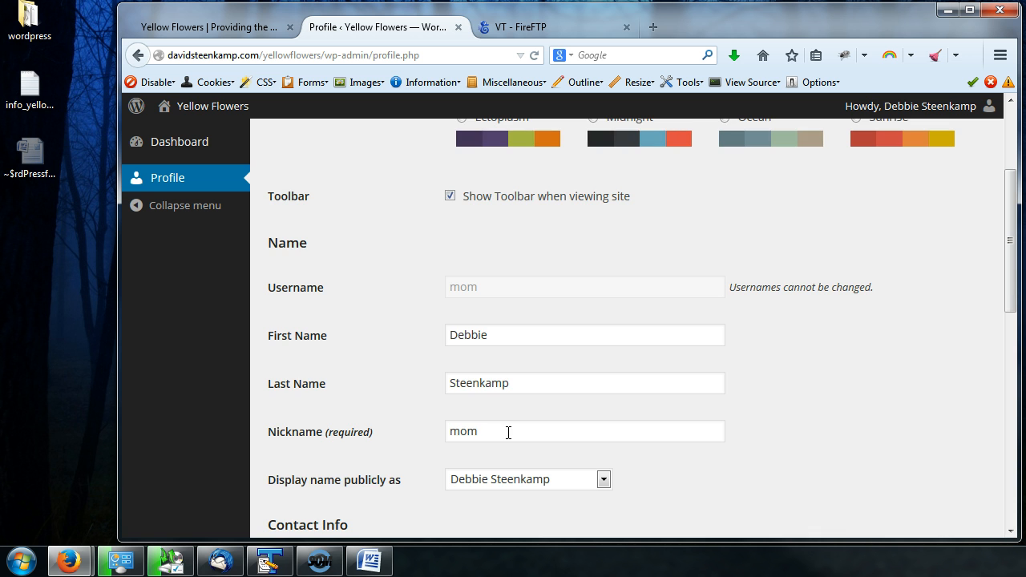
scroll(506, 431, "down", 4)
left_click(604, 311)
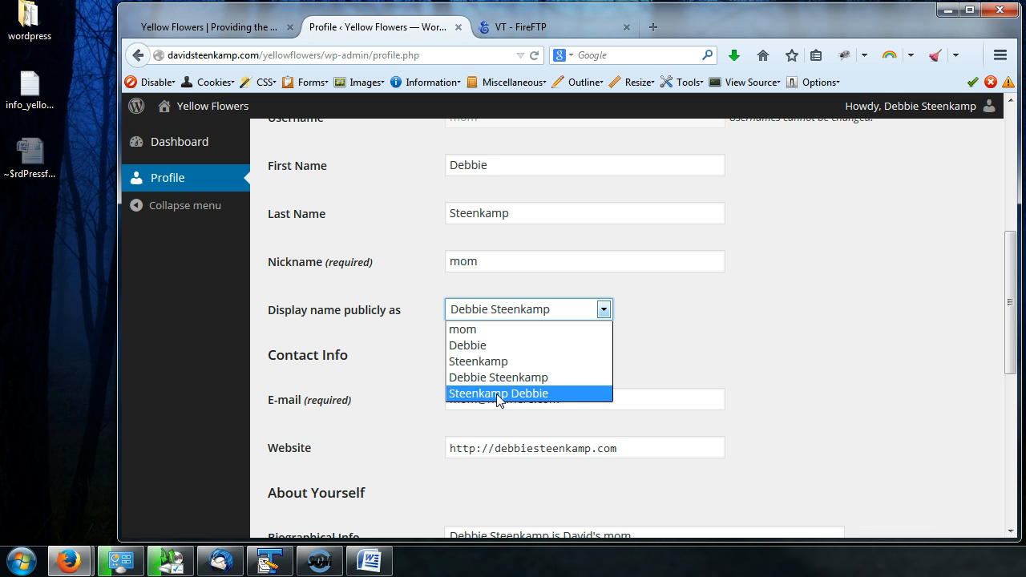
left_click(737, 355)
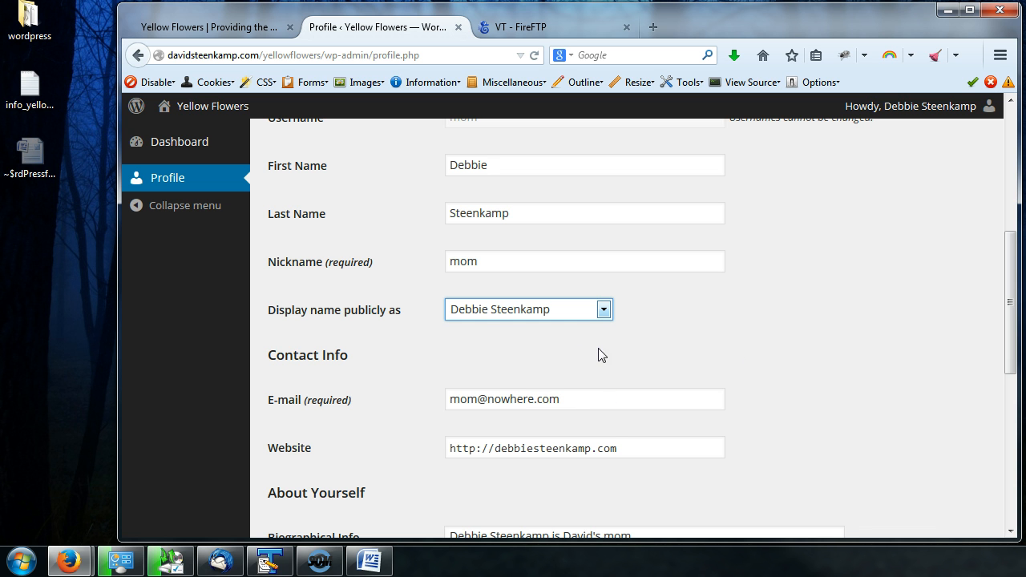
left_click(664, 316)
- Examine the profile's contact info, biographical info and new password fields without changing them
scroll(665, 316, "down", 4)
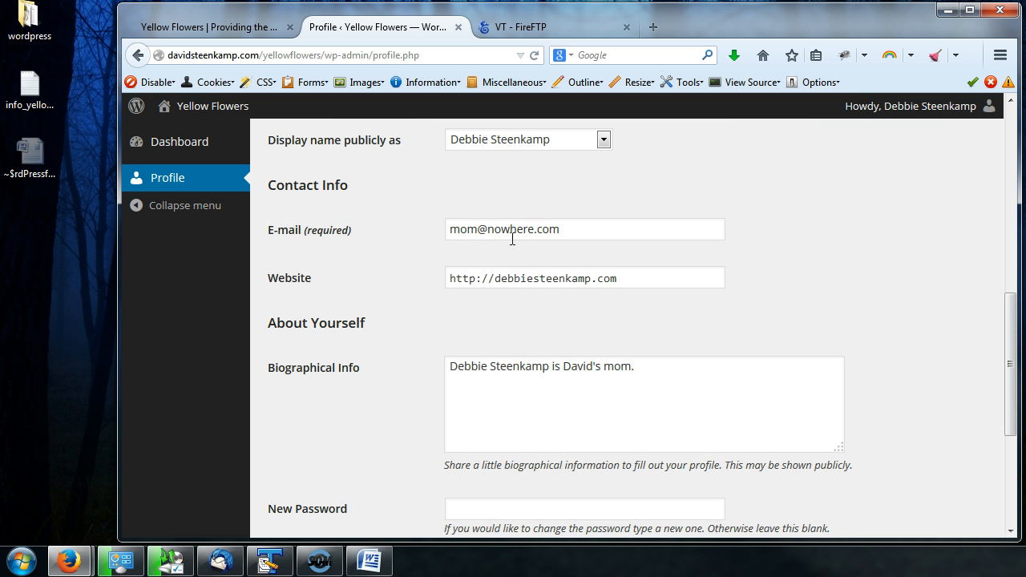
left_click(525, 234)
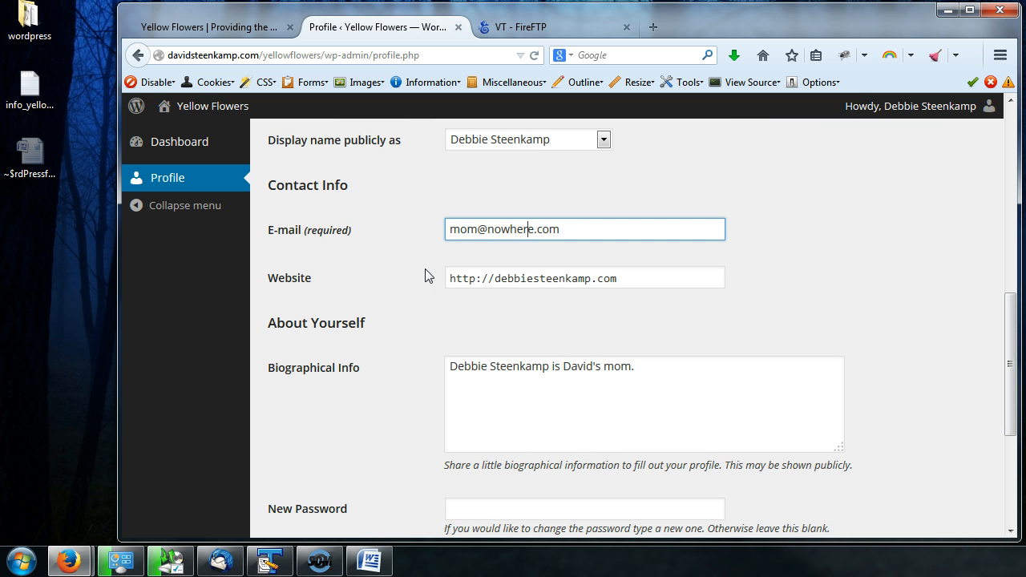
left_click(522, 284)
left_click(518, 382)
scroll(517, 382, "down", 5)
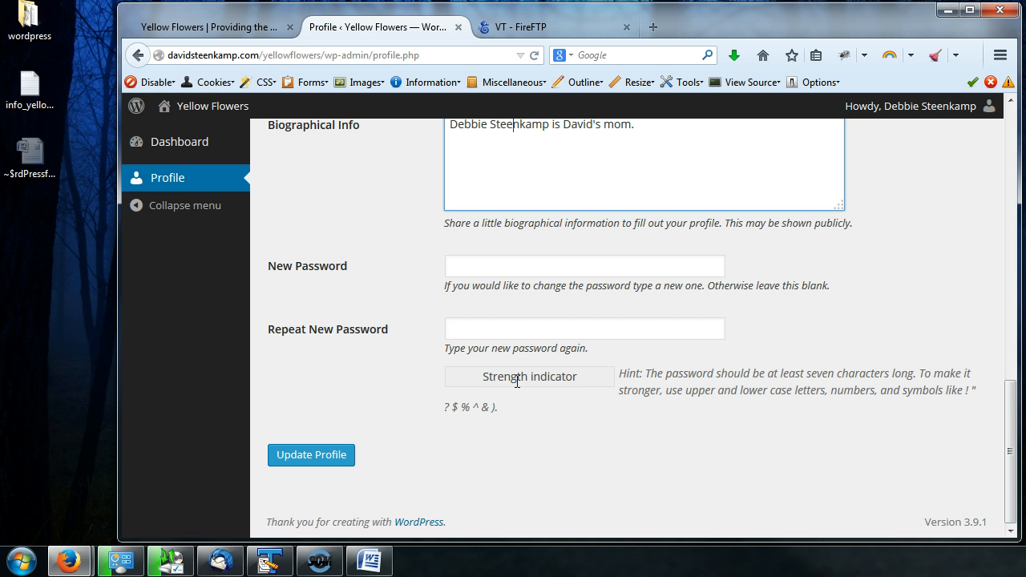
left_click(498, 261)
left_click(503, 329)
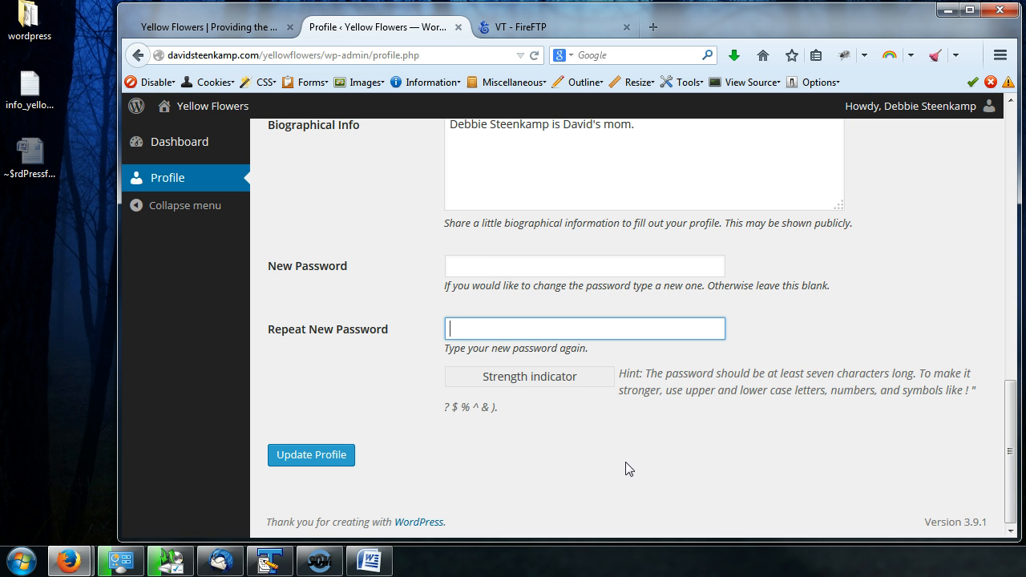
left_click(543, 266)
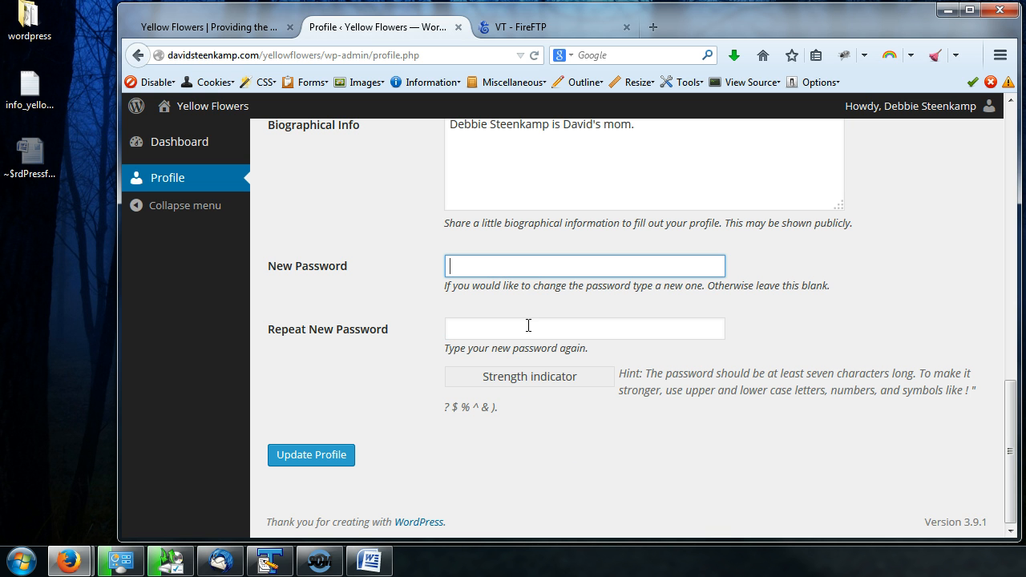
left_click(529, 325)
left_click(537, 271)
left_click(521, 332)
left_click(533, 270)
left_click(523, 335)
left_click(540, 268)
left_click(525, 326)
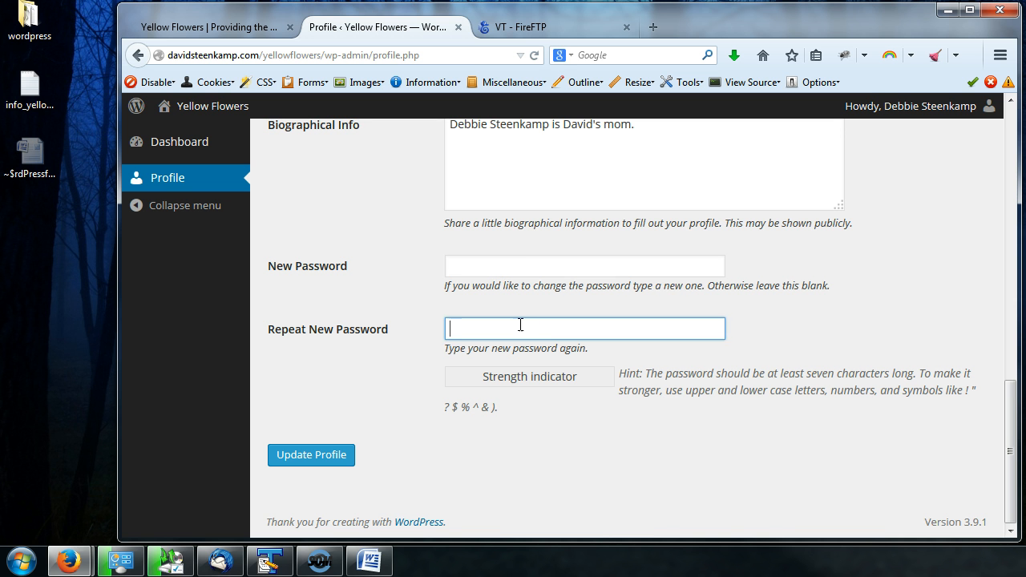
left_click(533, 270)
scroll(810, 353, "up", 4)
scroll(809, 353, "down", 4)
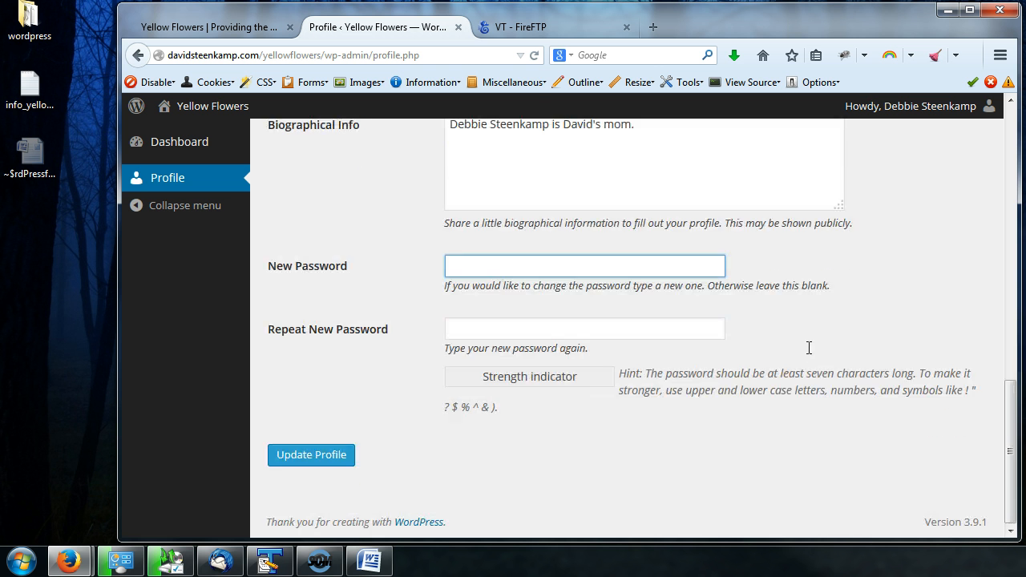
scroll(748, 360, "up", 15)
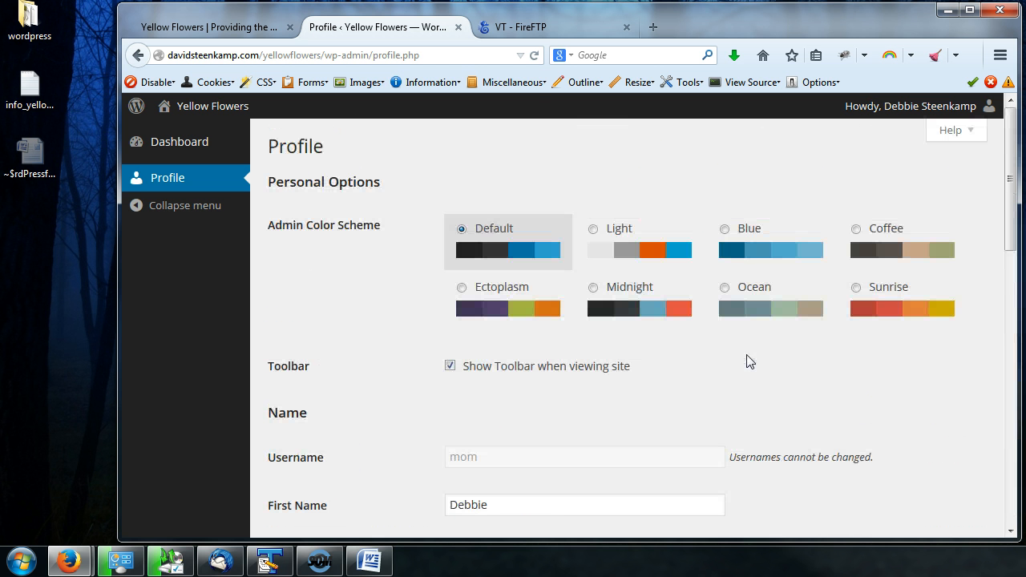
- Log out of the mom account and log back in with the administrator account
mouse_move(987, 108)
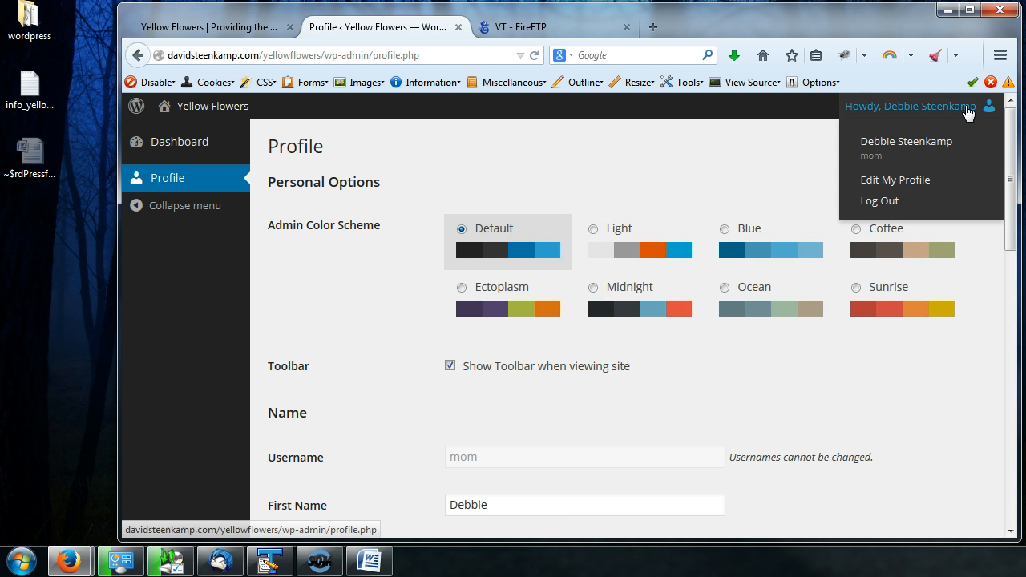
left_click(878, 202)
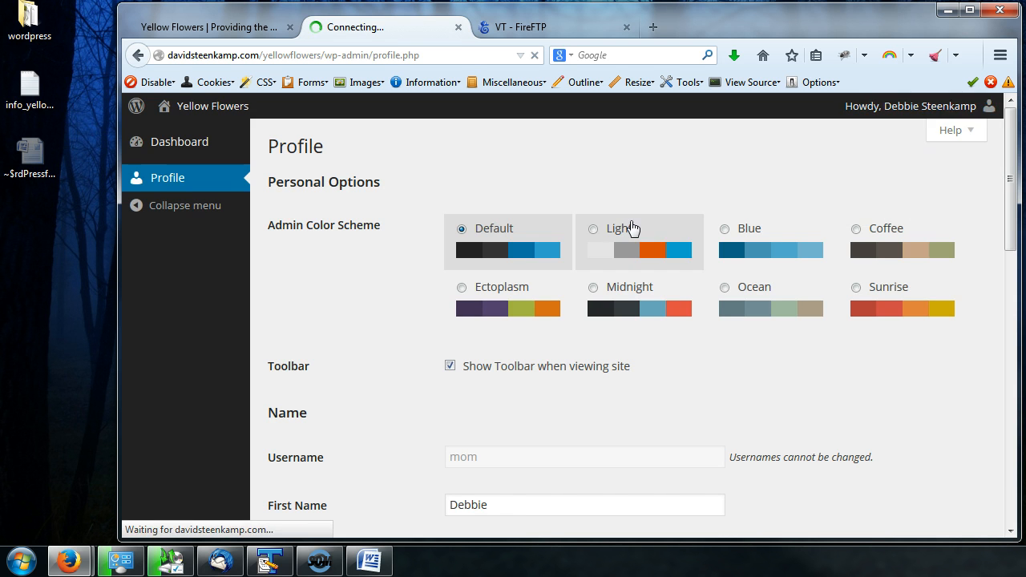
left_click(518, 359)
type("david")
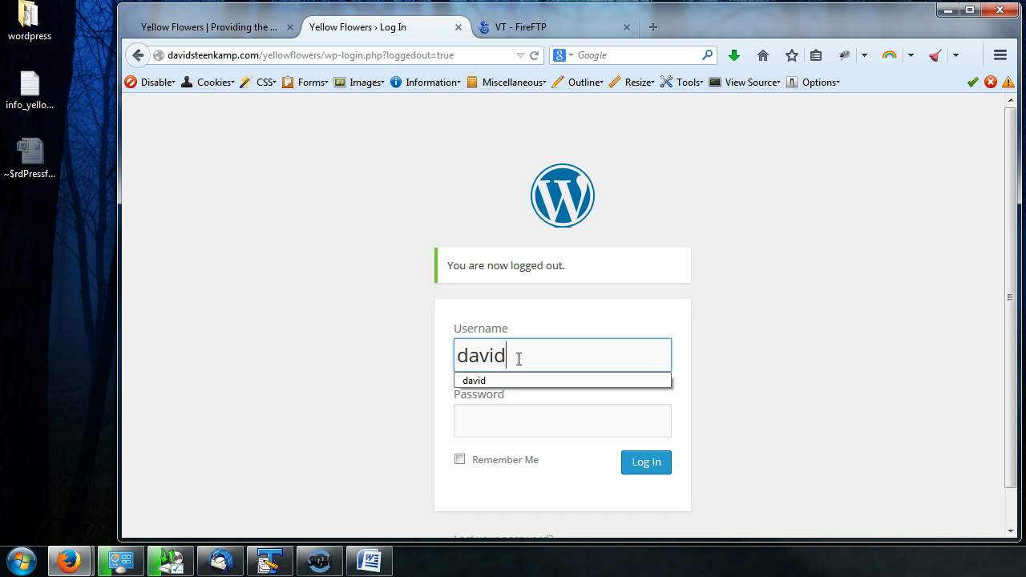
key("Tab")
key("Return")
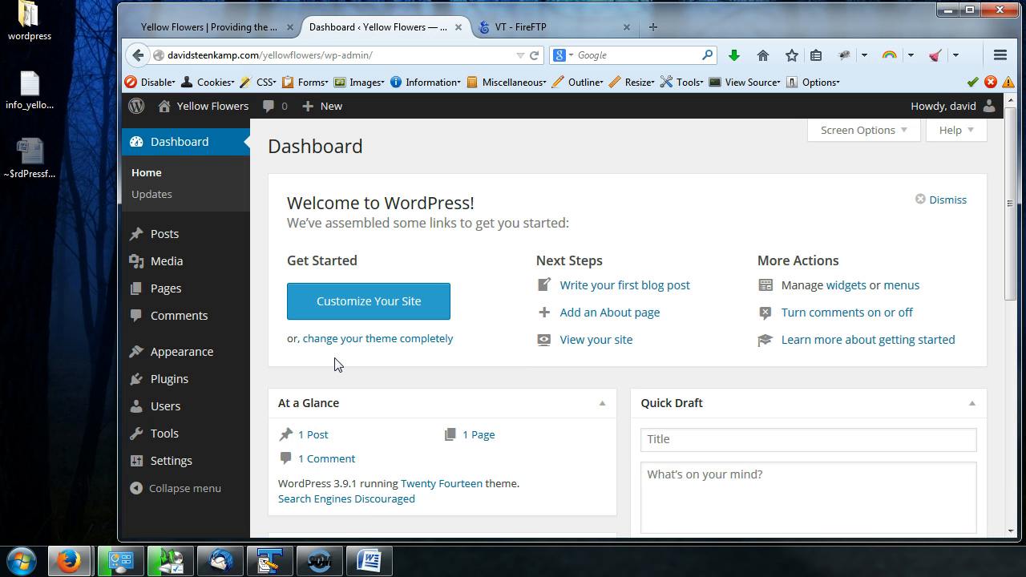
- Change the mom user's role to Contributor and save the updated user
mouse_move(177, 412)
left_click(282, 409)
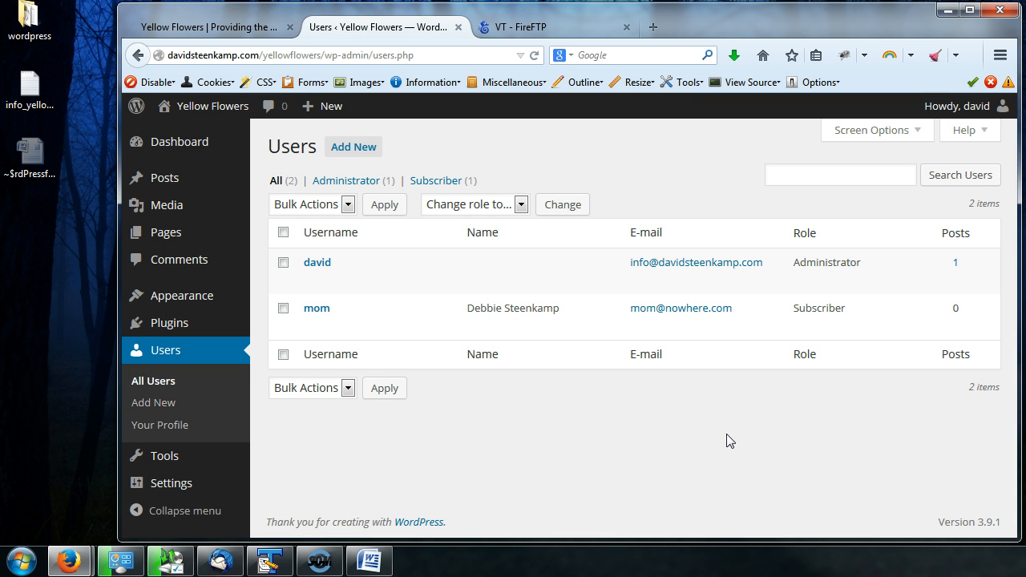
left_click(312, 327)
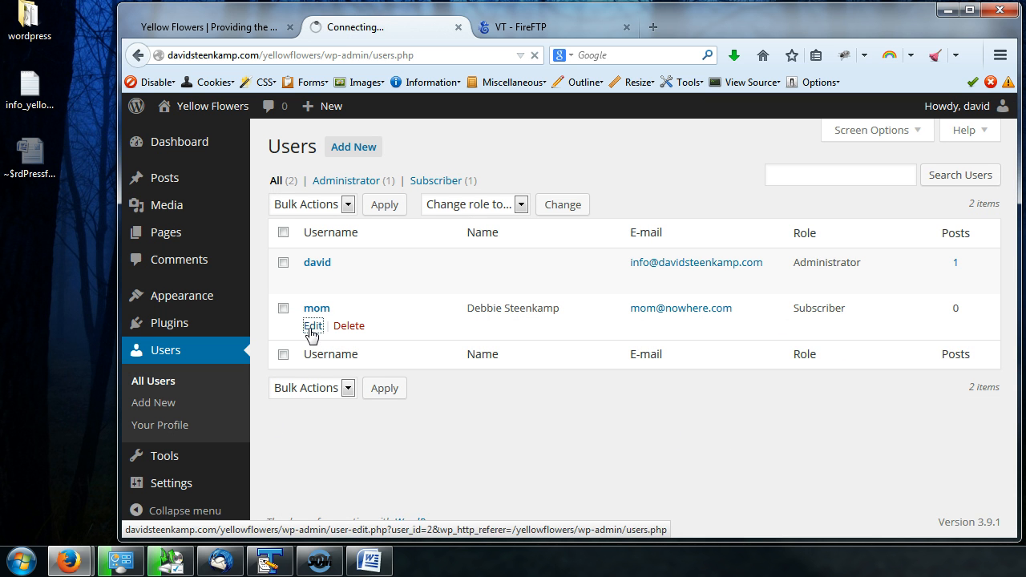
scroll(807, 376, "down", 1)
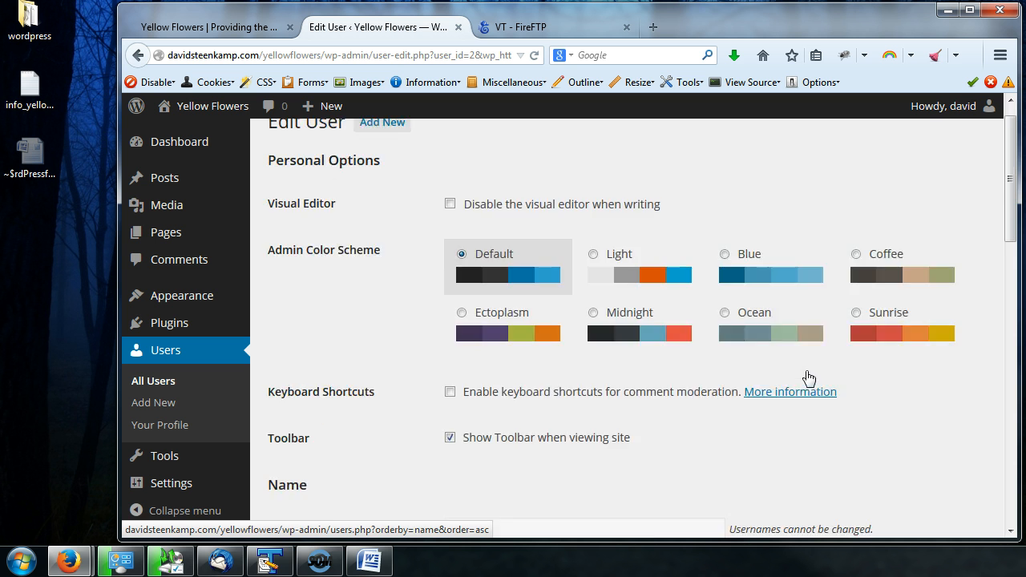
scroll(807, 376, "down", 6)
scroll(627, 265, "up", 2)
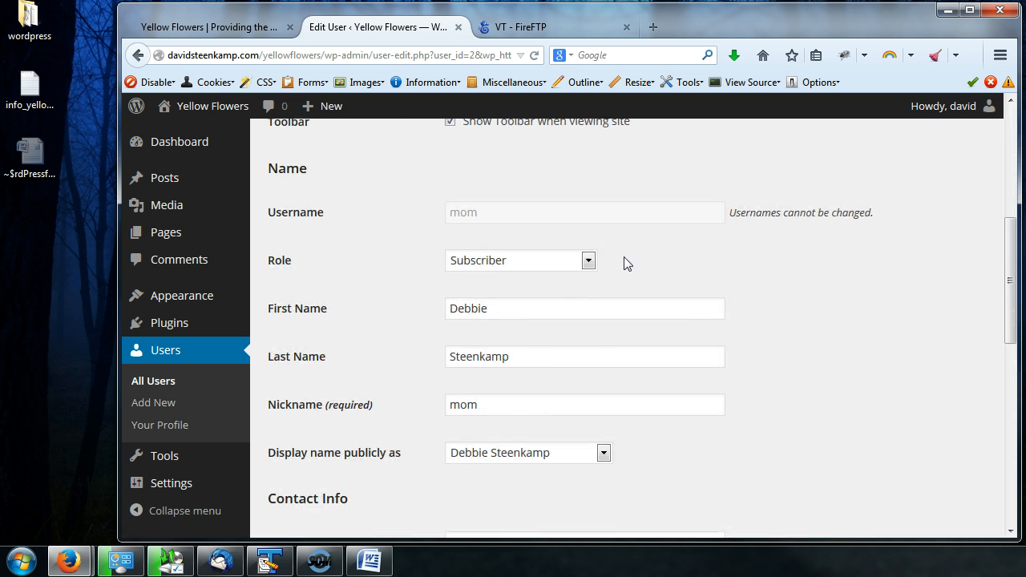
left_click(589, 260)
left_click(491, 295)
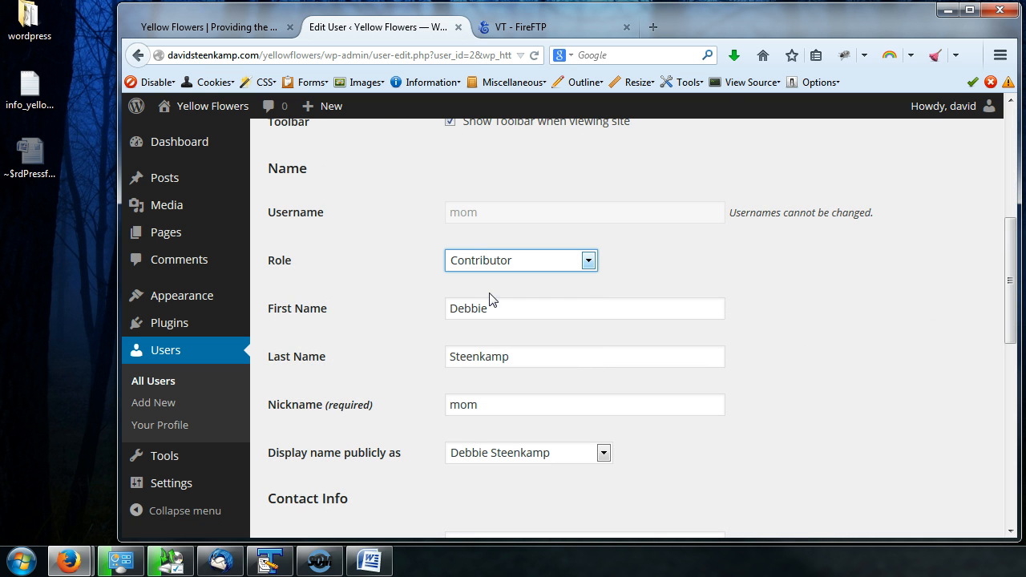
scroll(822, 342, "down", 10)
left_click(321, 457)
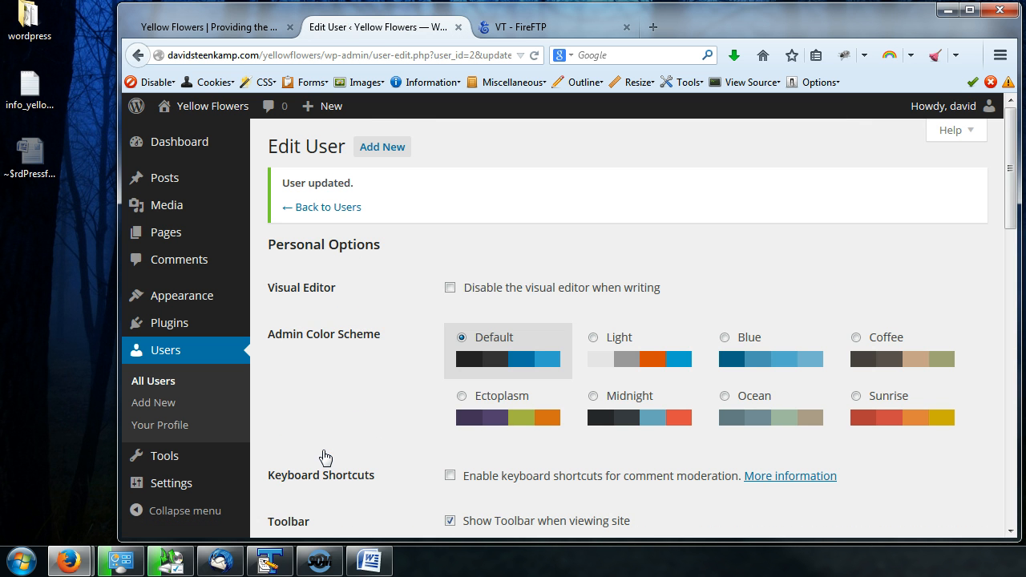
- Log out of the administrator account and log in with the username mom and the account password
mouse_move(986, 106)
left_click(908, 189)
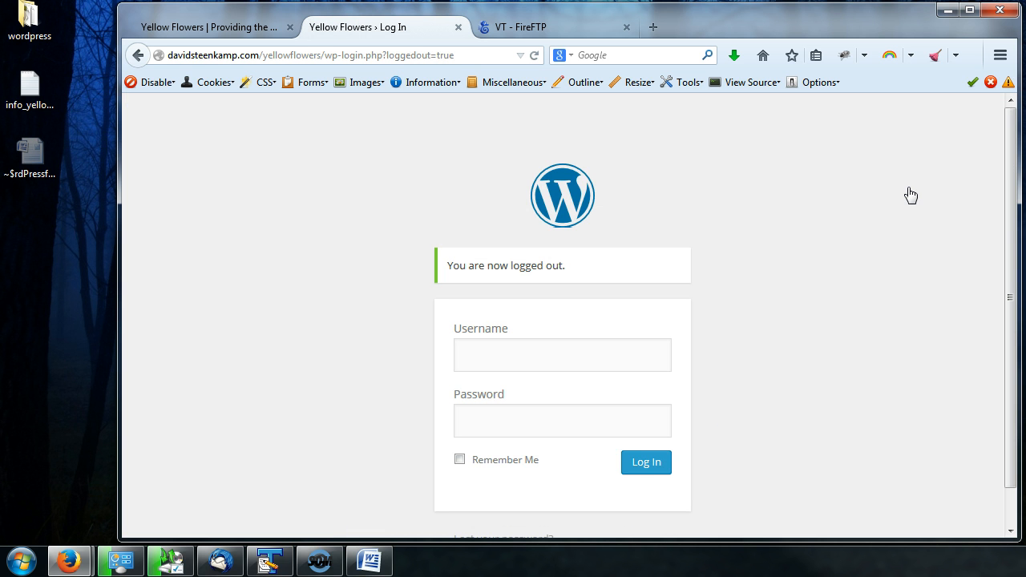
left_click(554, 357)
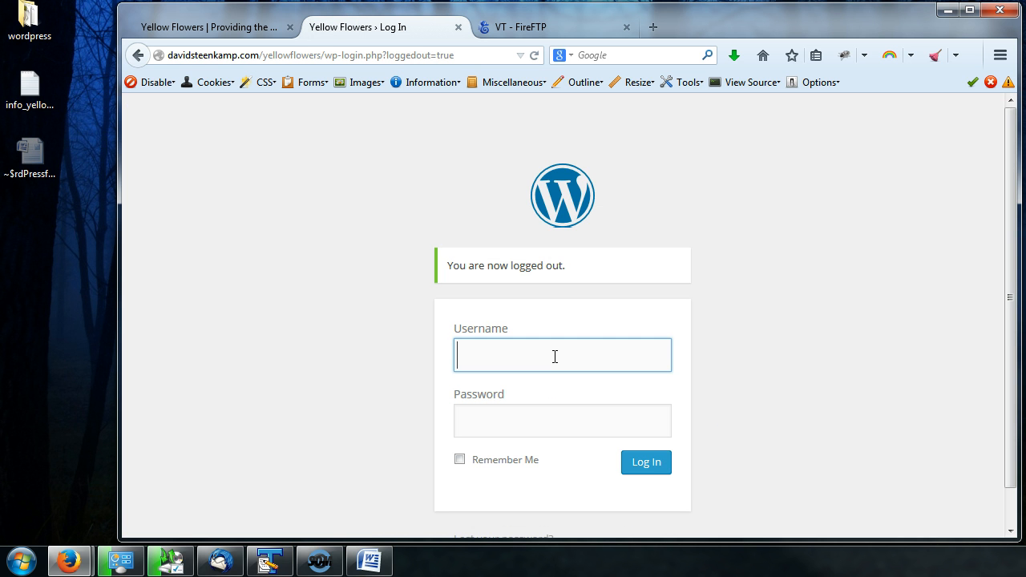
key("Tab")
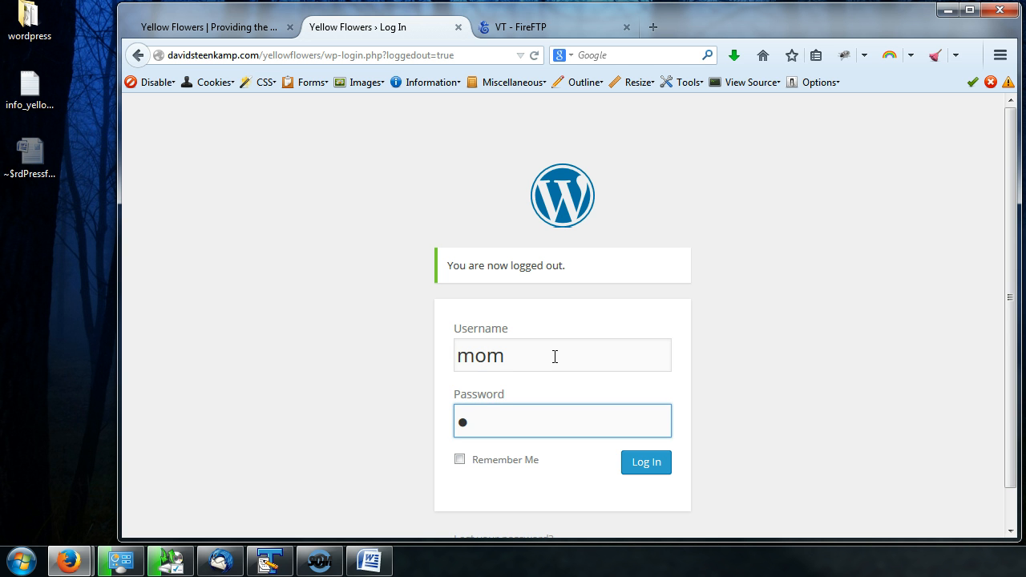
key("Return")
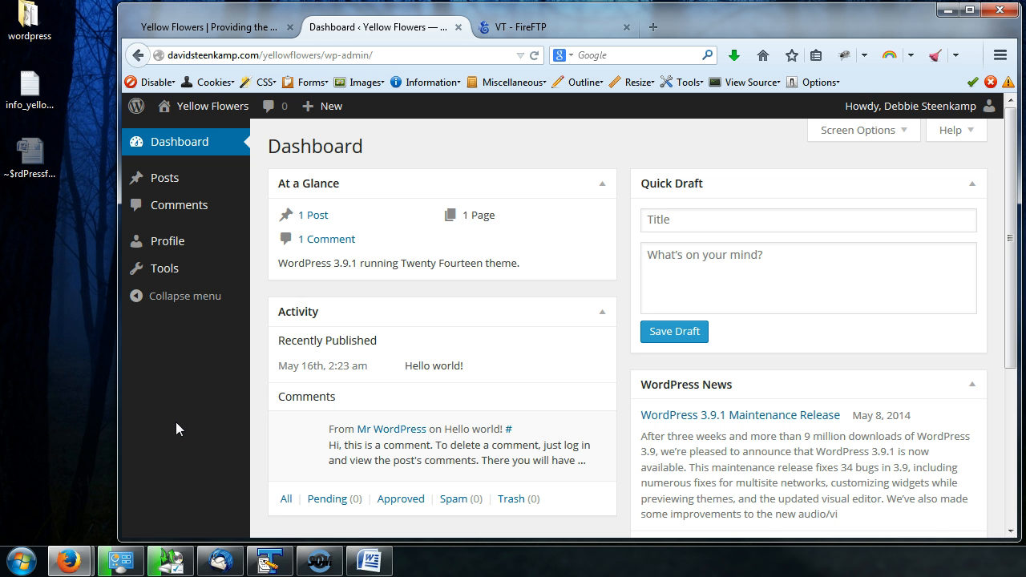
- Create a new post titled "This is a contributor post" with the body text "hey hey, I'm a contributor!"
mouse_move(187, 186)
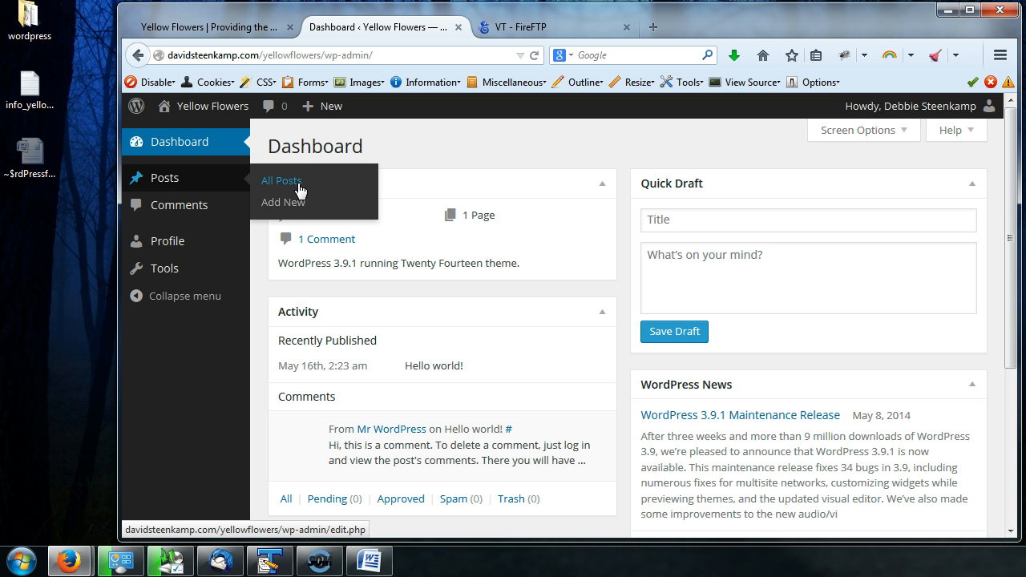
left_click(300, 210)
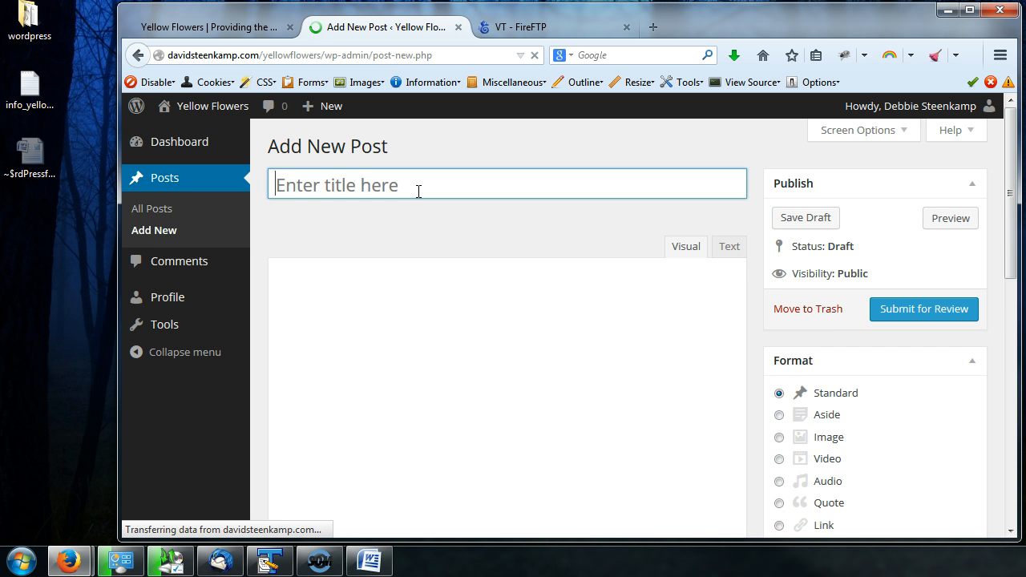
type("This is a contri")
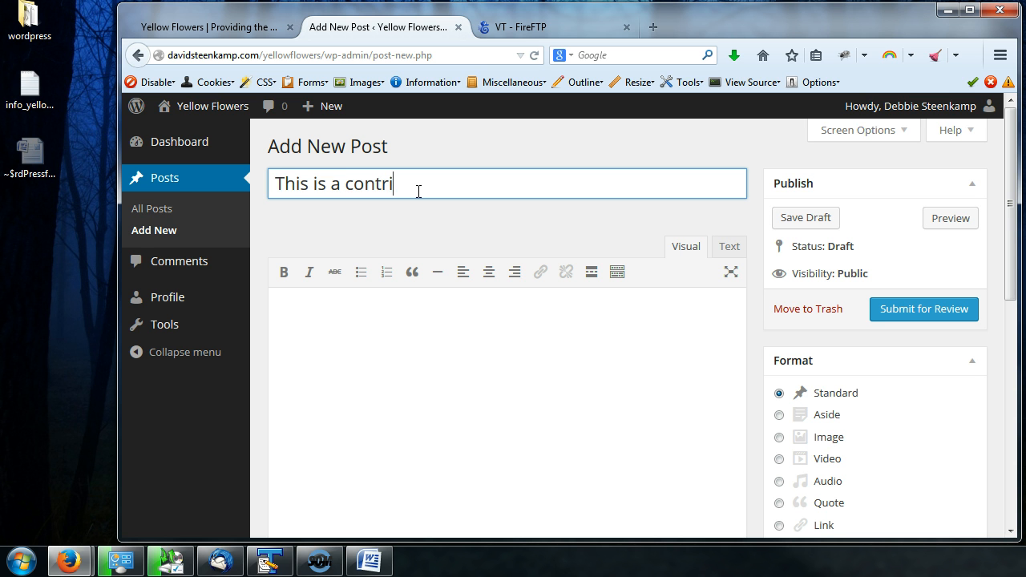
type("bute")
type("r post")
left_click(456, 362)
type("hey hey, I'm a contributor!")
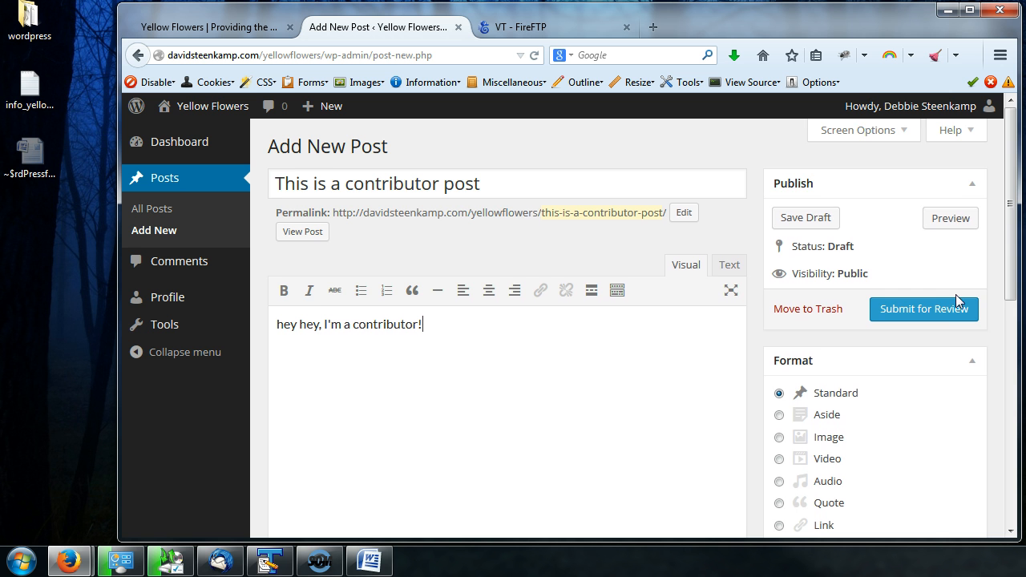
- Examine the new post's publishing, format and category options, including all and most used categories
scroll(930, 321, "down", 4)
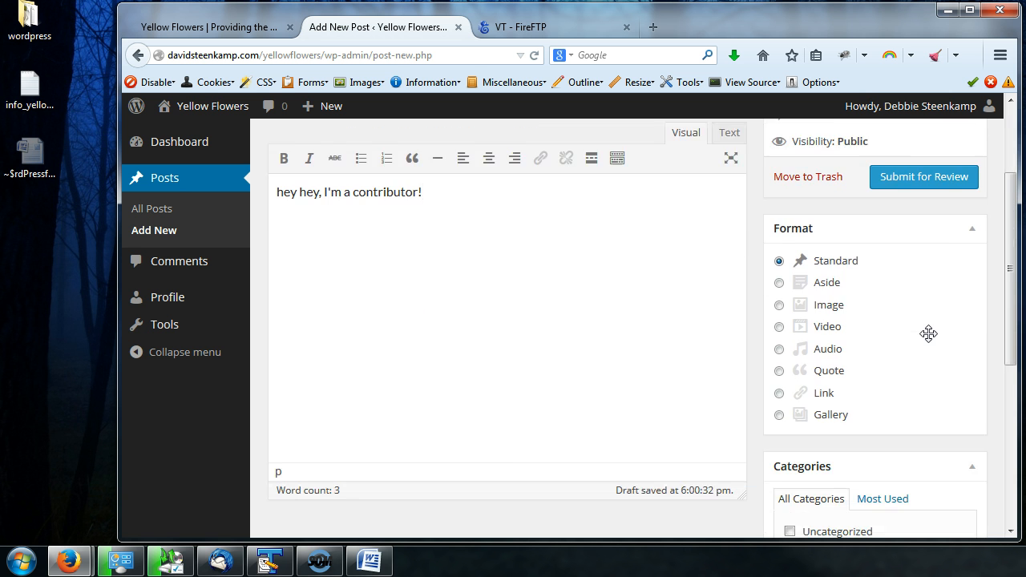
scroll(899, 293, "up", 4)
scroll(932, 310, "down", 2)
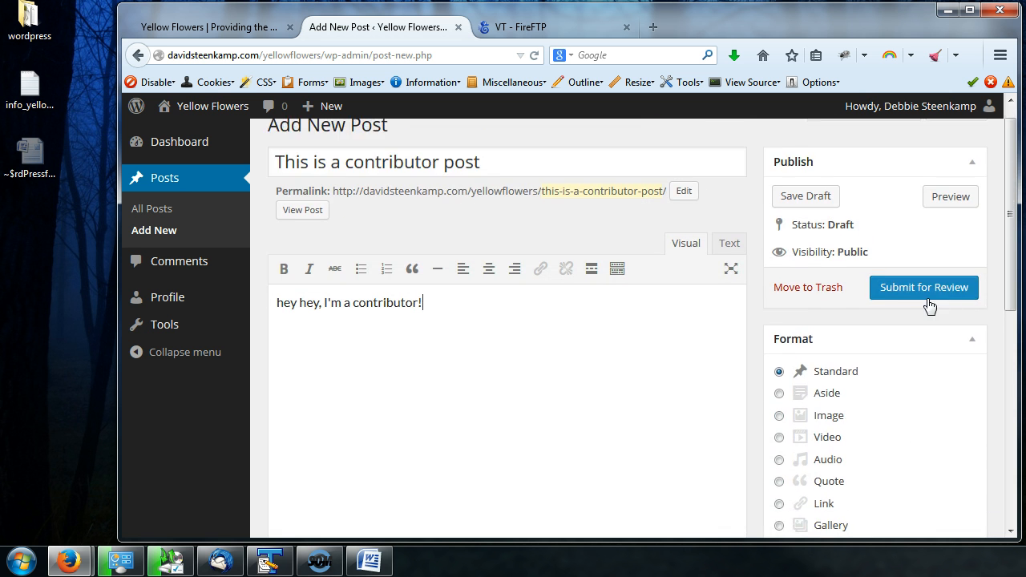
scroll(890, 317, "up", 2)
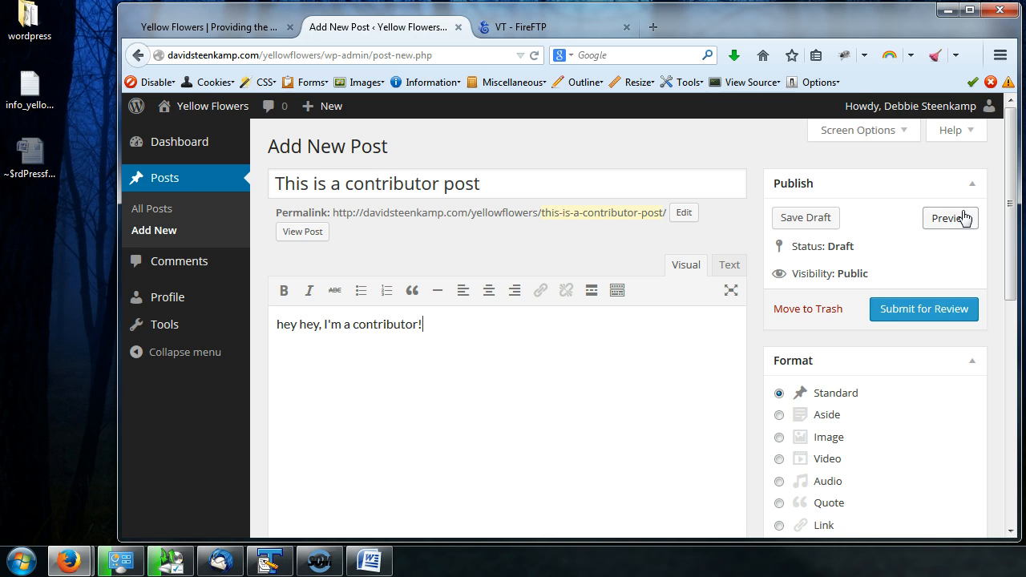
scroll(789, 335, "down", 8)
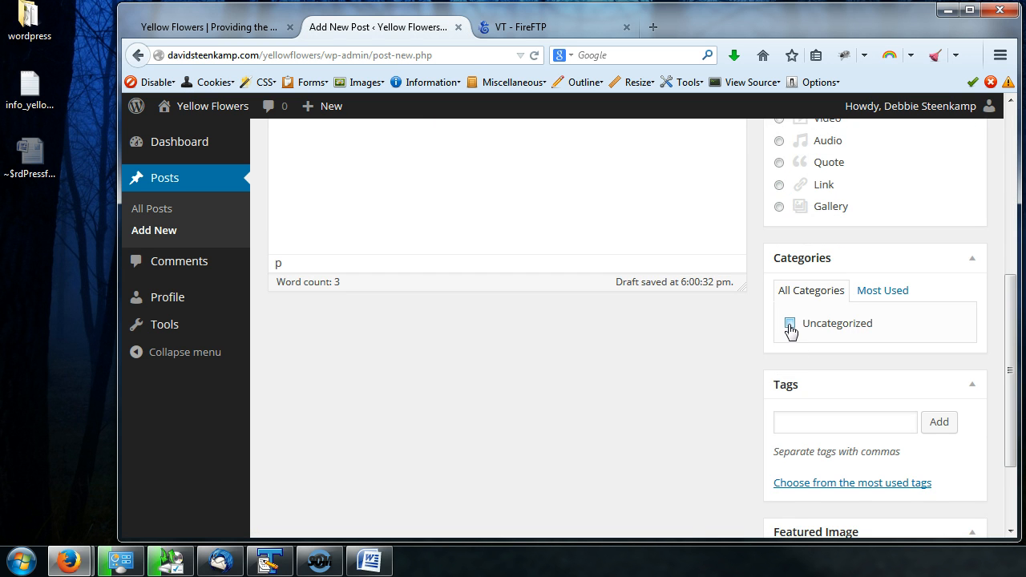
left_click(867, 298)
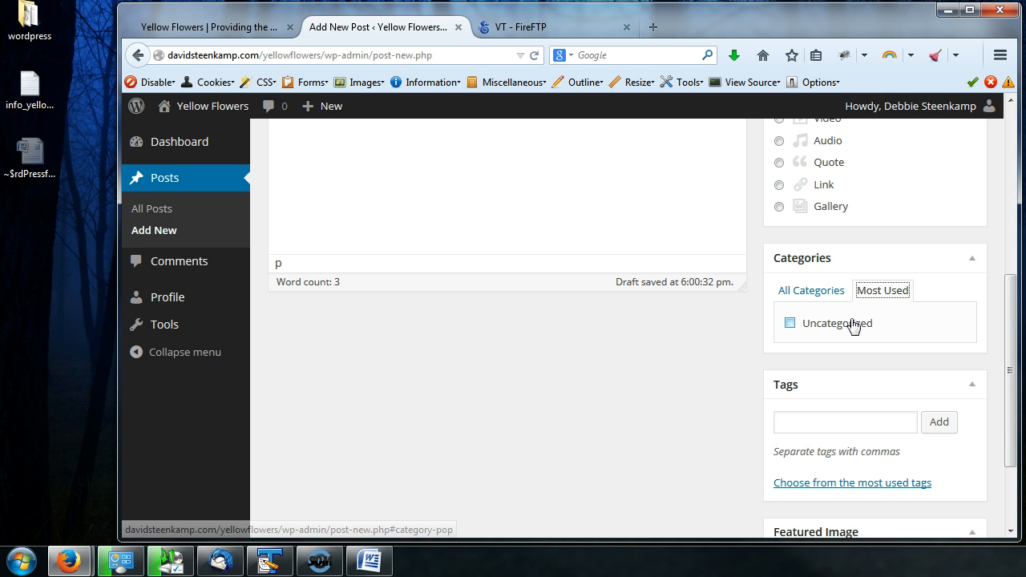
left_click(830, 297)
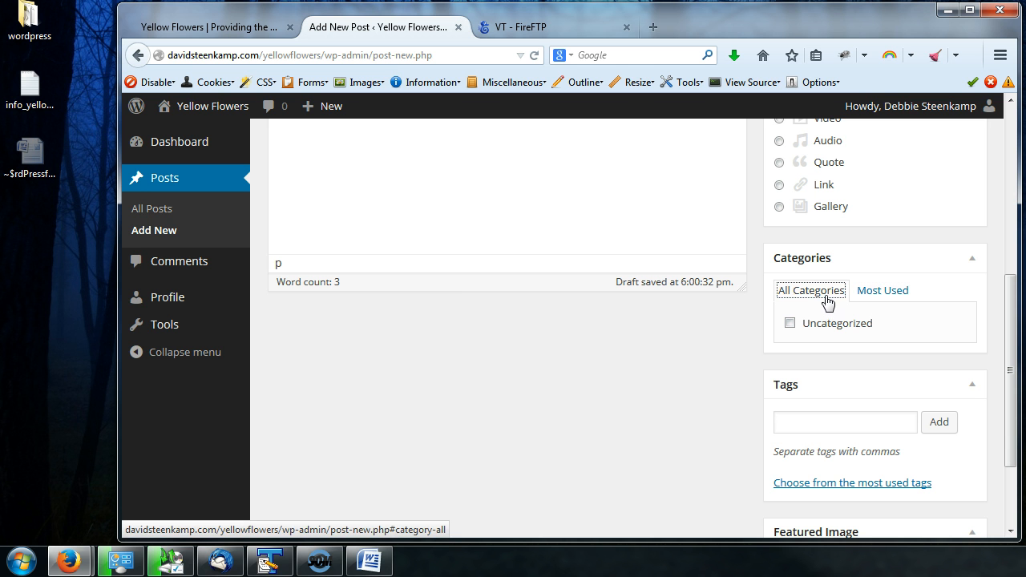
left_click(902, 324)
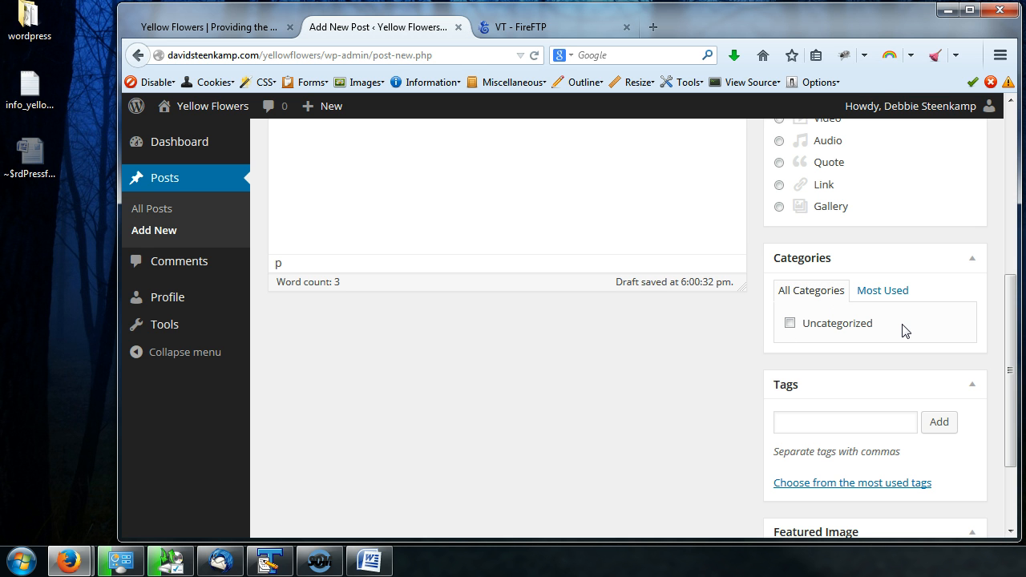
- Add the tag contributor to the post and submit it for review
left_click(872, 427)
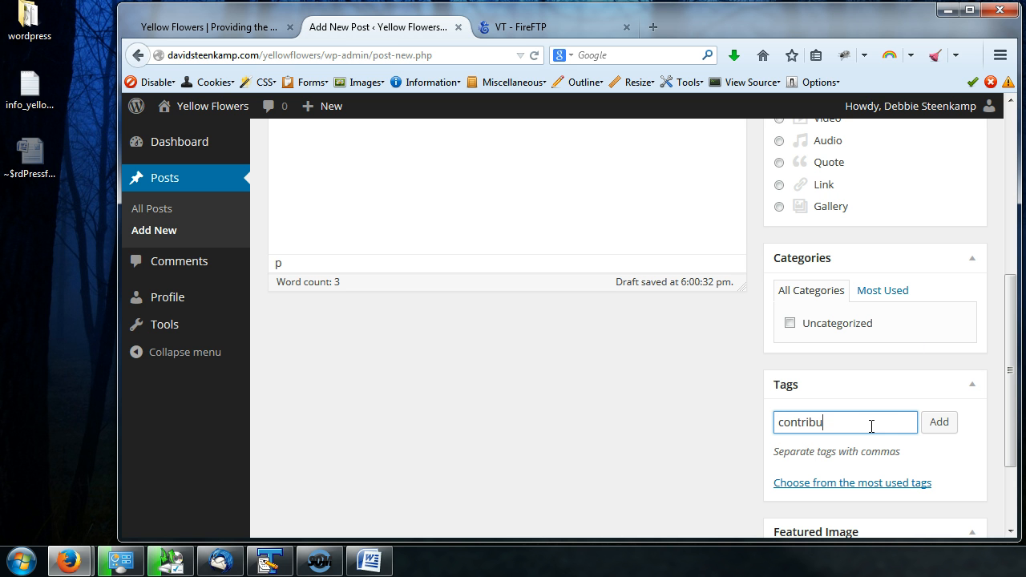
key("Return")
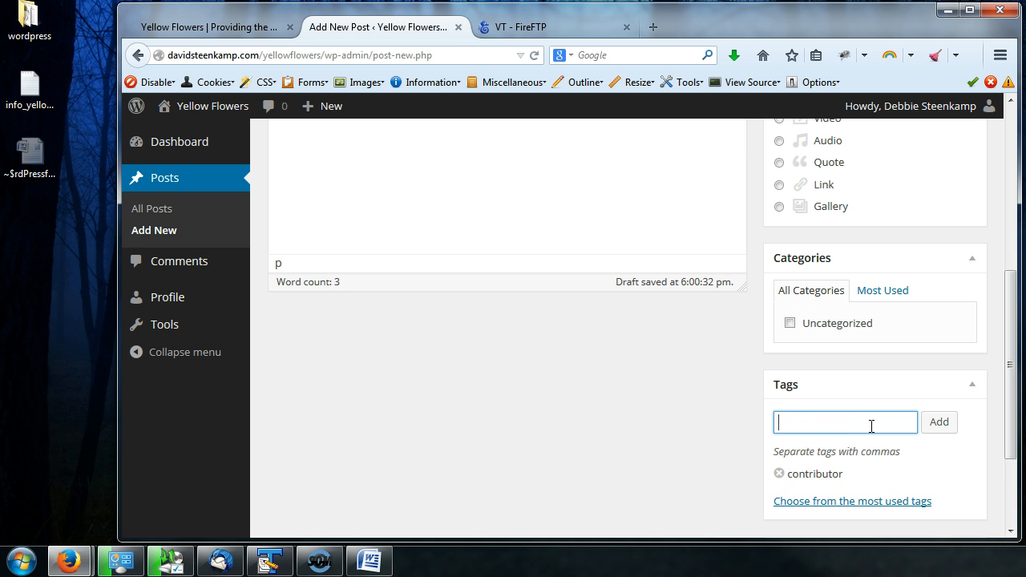
scroll(871, 425, "down", 3)
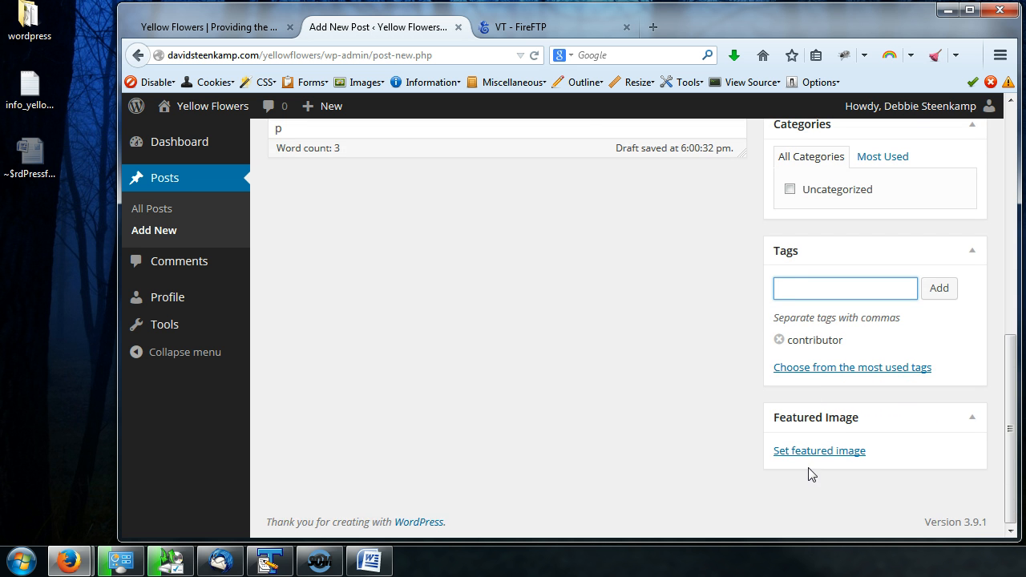
left_click(744, 413)
scroll(654, 424, "up", 5)
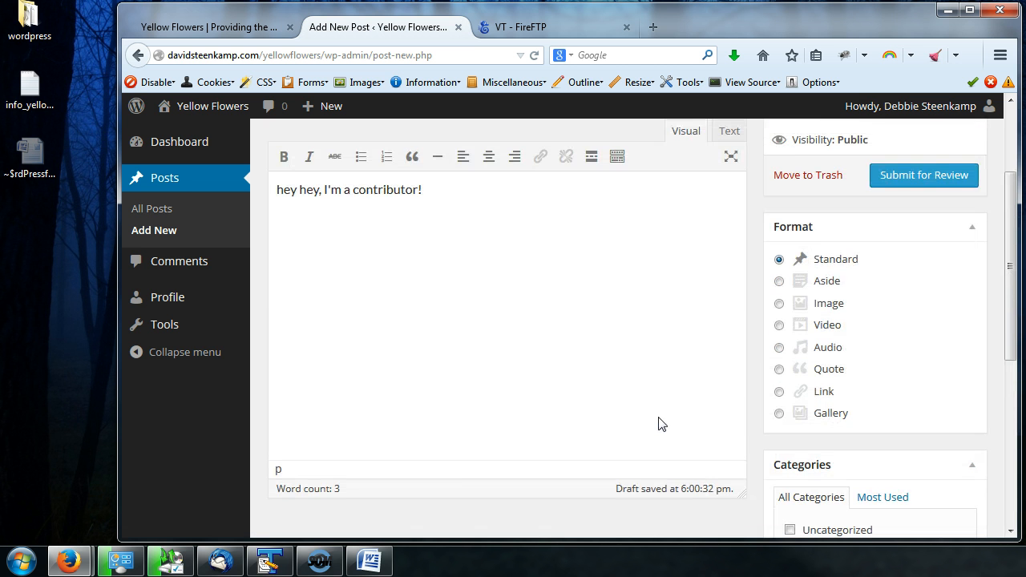
scroll(658, 424, "up", 2)
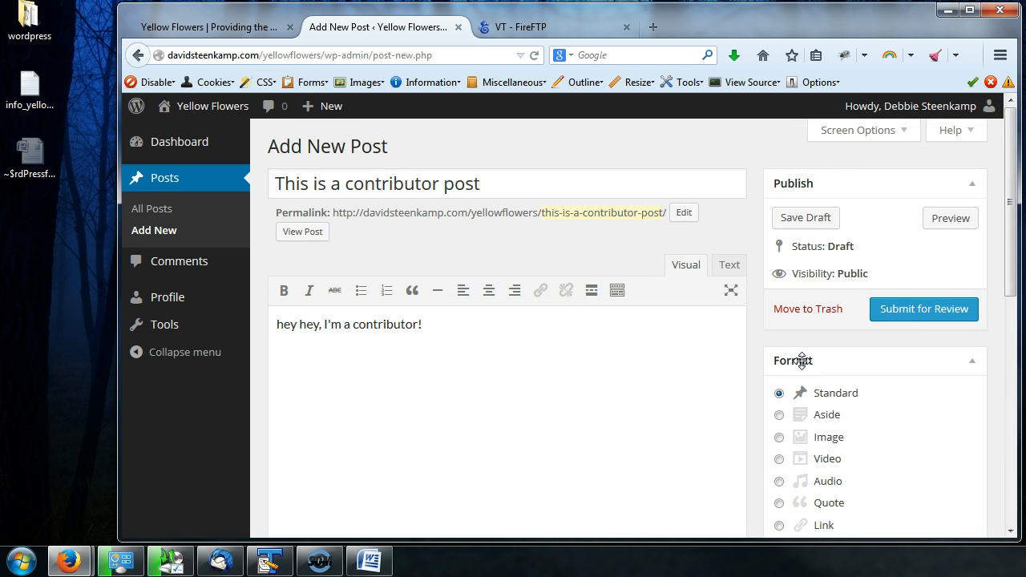
left_click(906, 315)
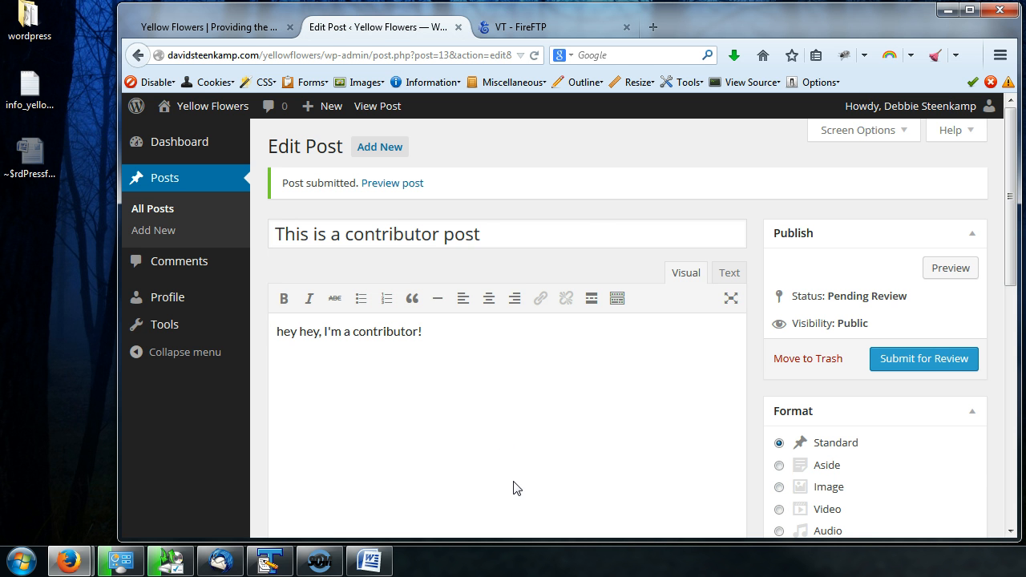
- Check the reloaded public home page for the submitted post and return to the post editor
left_click(196, 28)
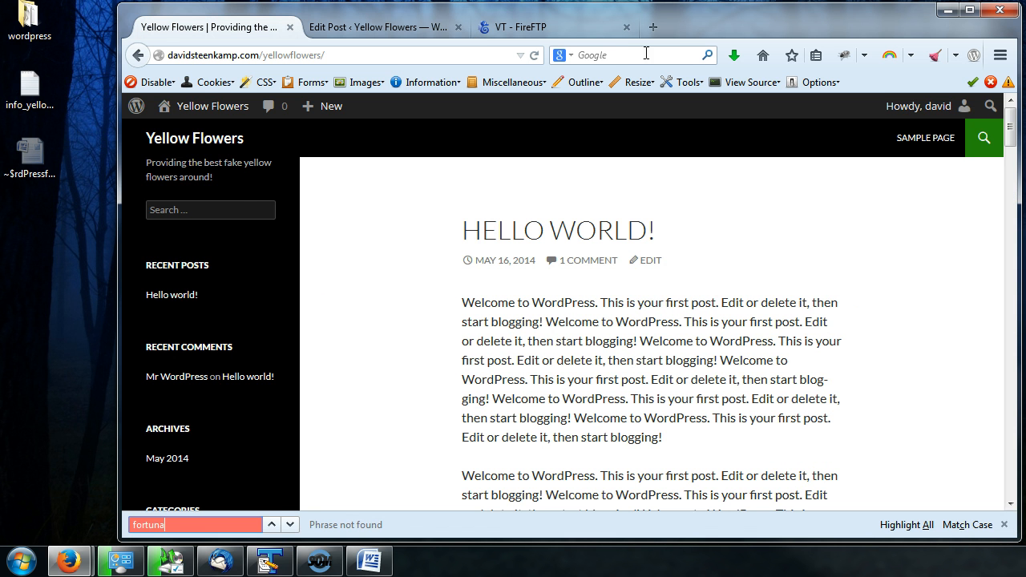
left_click(534, 54)
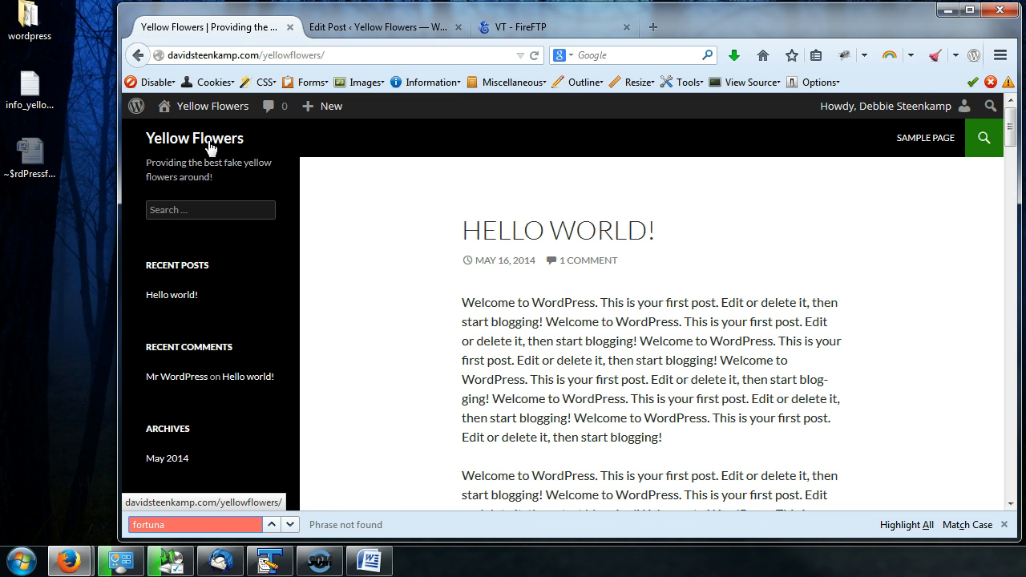
left_click(364, 29)
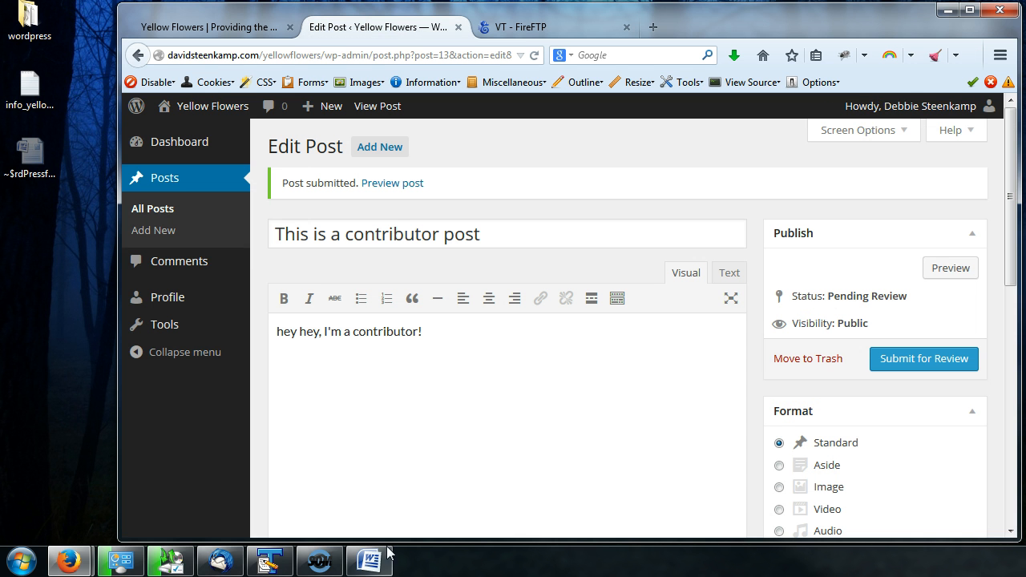
- Examine the bulk actions available on the comments list, selecting all comments and clearing the selection without applying anything
left_click(191, 265)
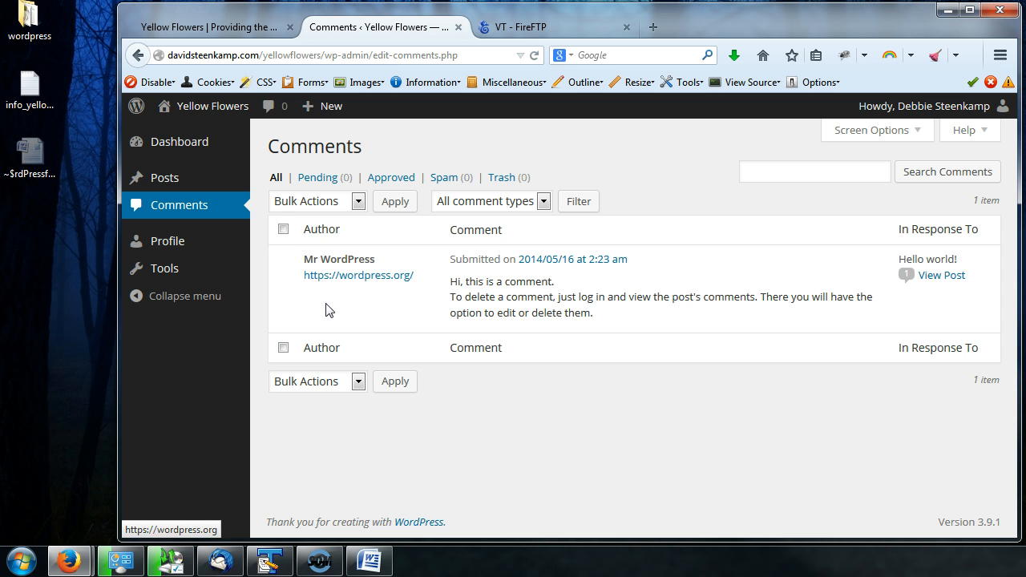
left_click(358, 200)
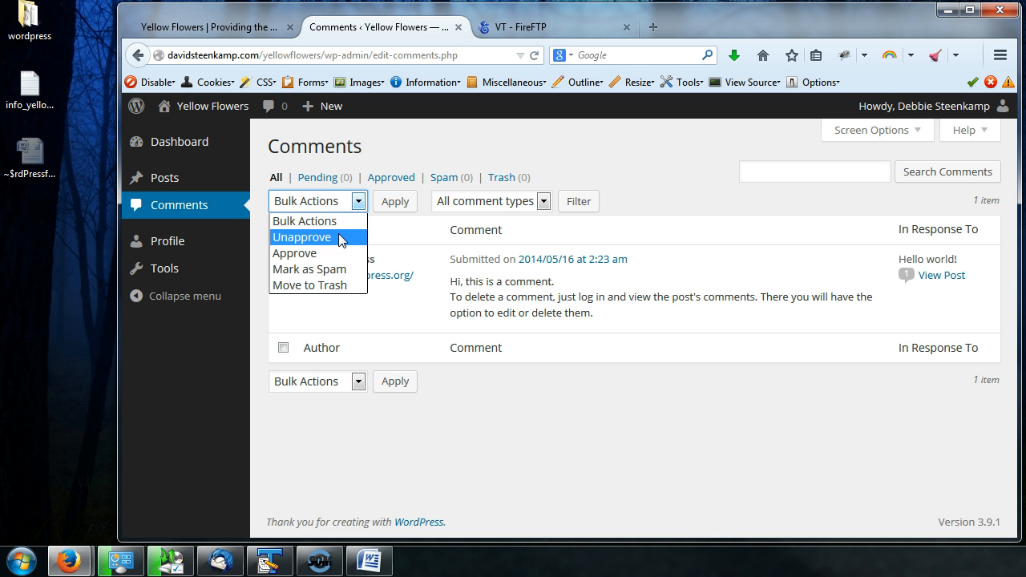
left_click(397, 331)
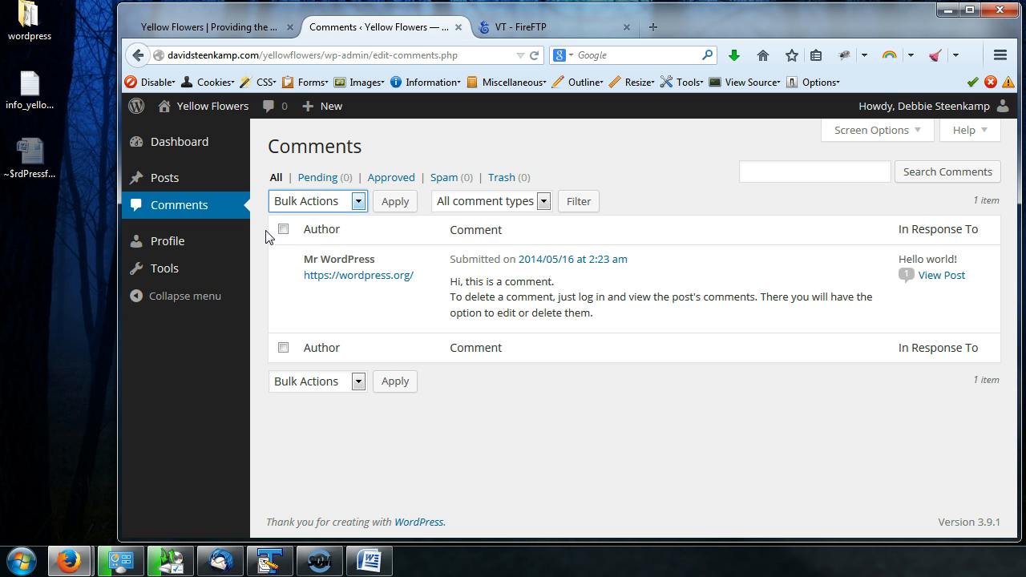
left_click(283, 229)
left_click(358, 200)
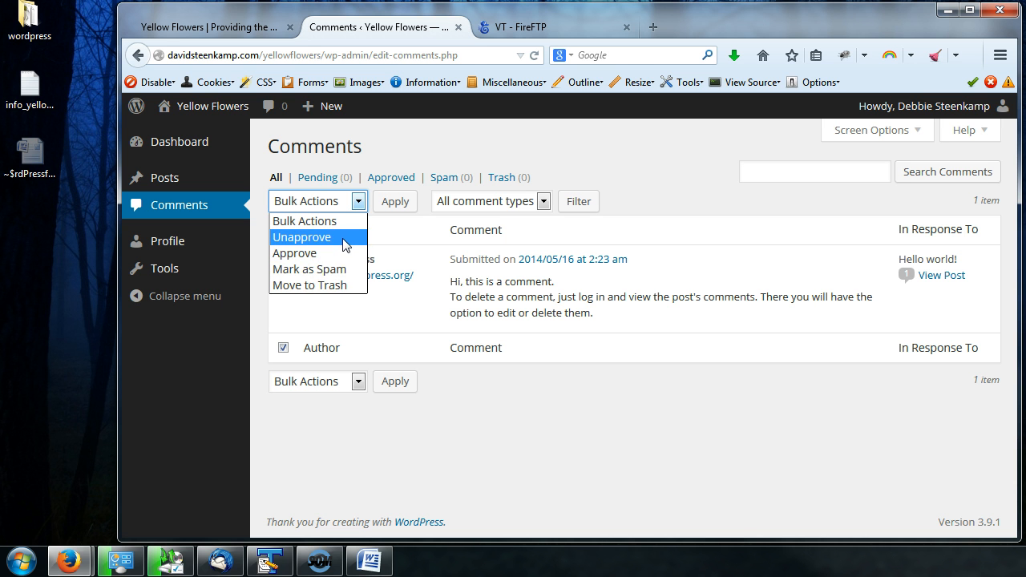
left_click(422, 327)
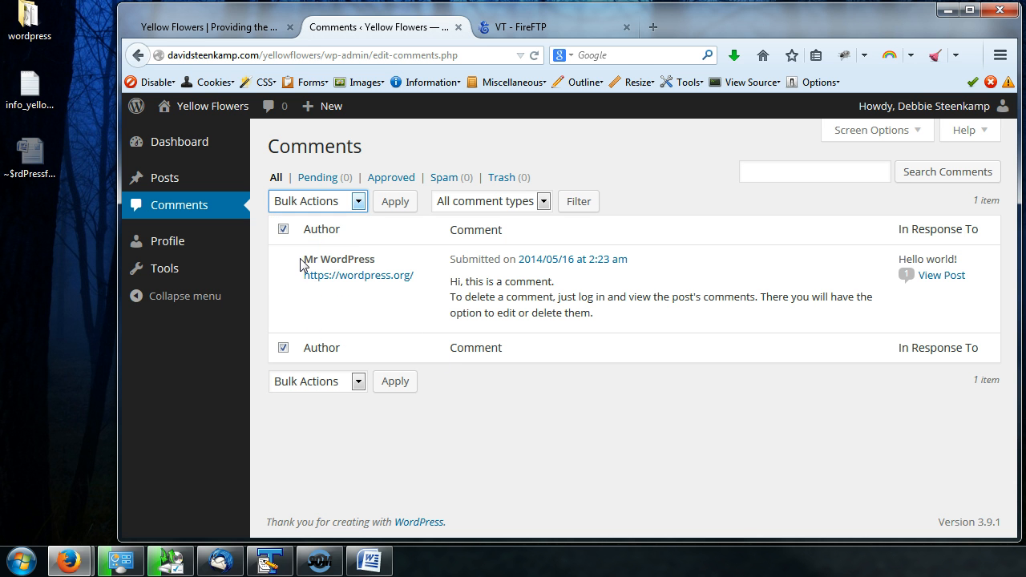
left_click(284, 231)
- Examine the Profile and Tools pages available to the Contributor account
left_click(184, 251)
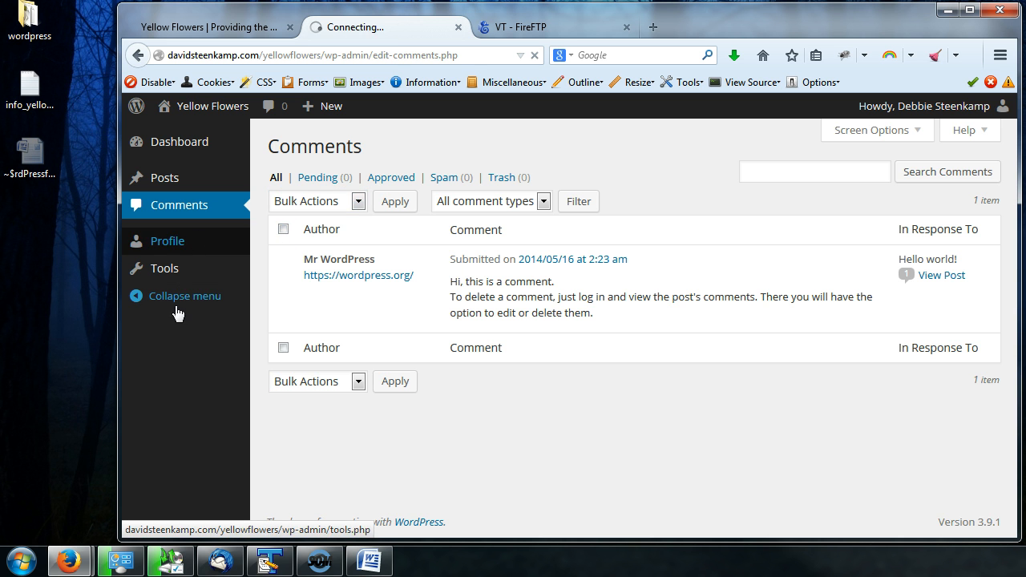
left_click(184, 274)
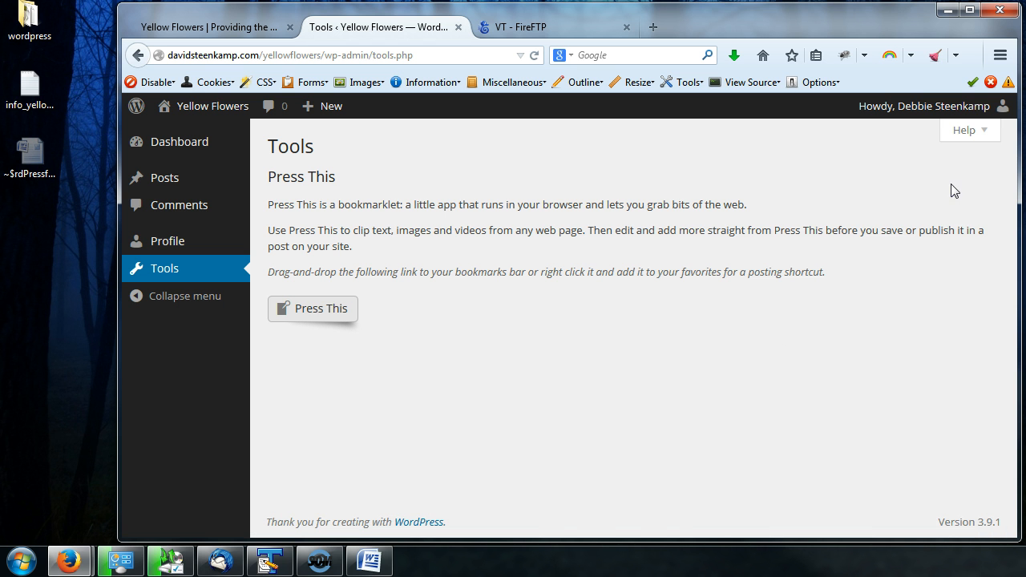
mouse_move(185, 189)
- Log out of the Contributor test account
left_click(911, 106)
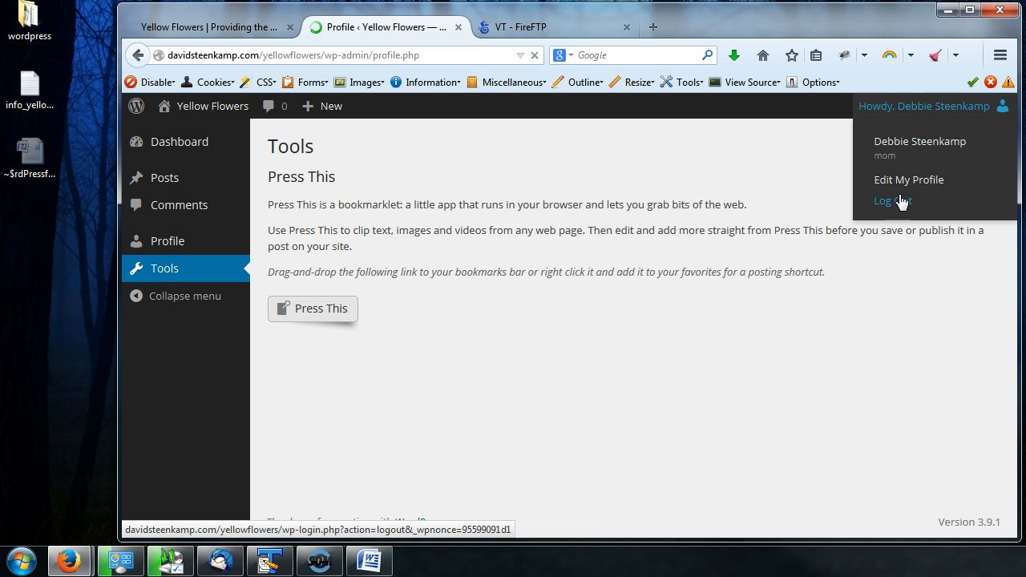
mouse_move(932, 106)
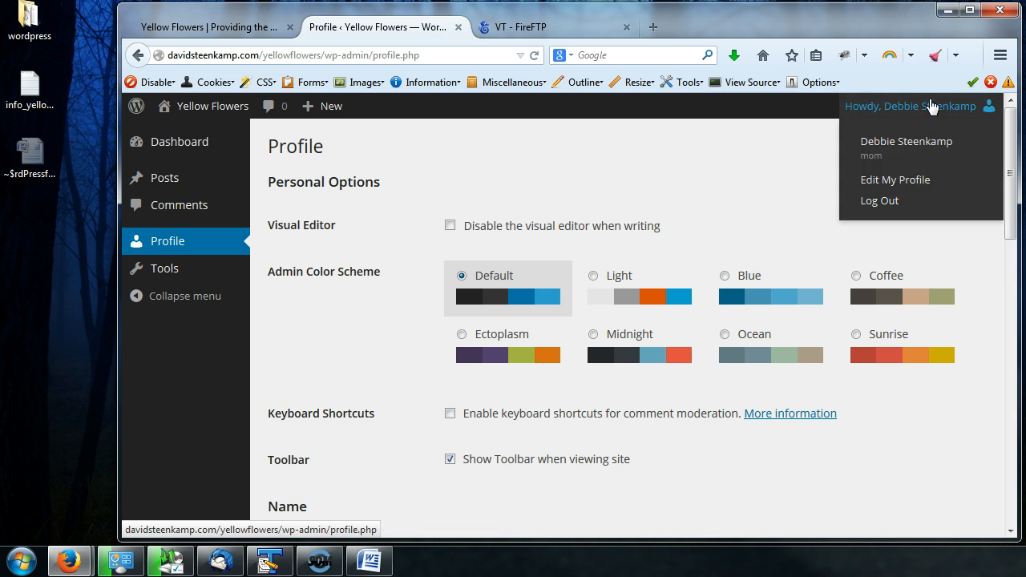
left_click(887, 203)
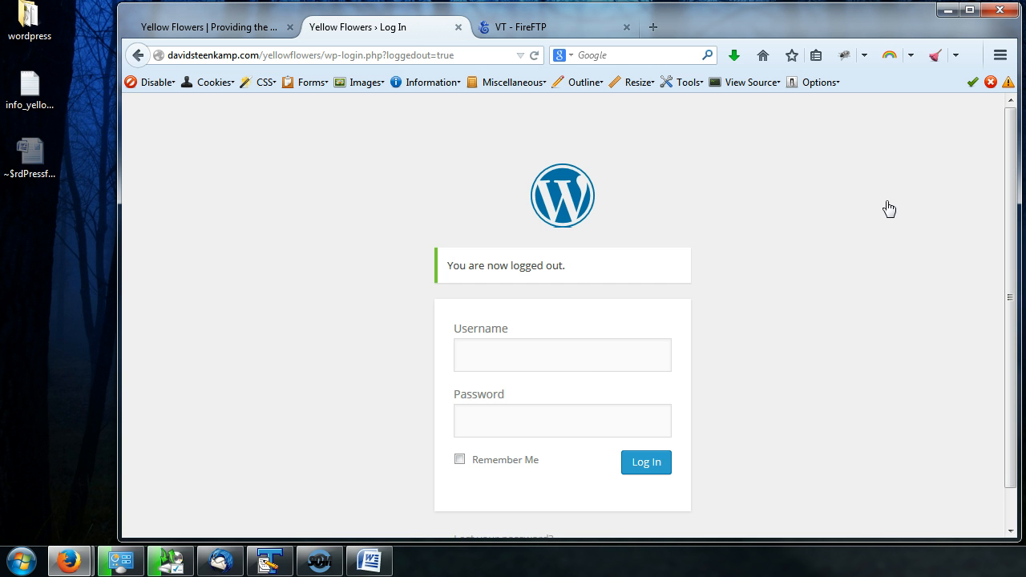
- Try to log in with the username admin and the automatically filled-in password
left_click(586, 360)
type("admin")
key("Tab")
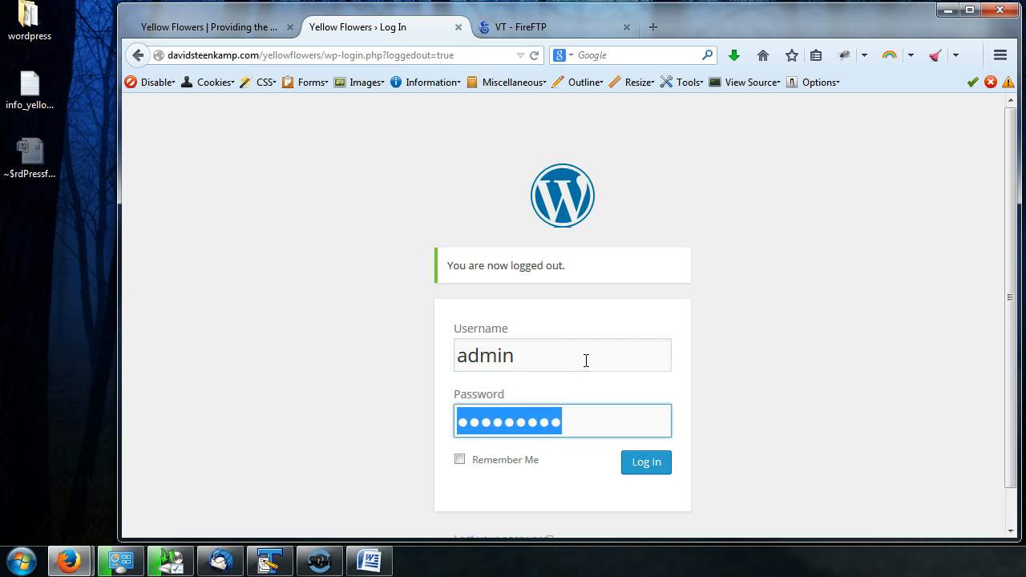
key("Return")
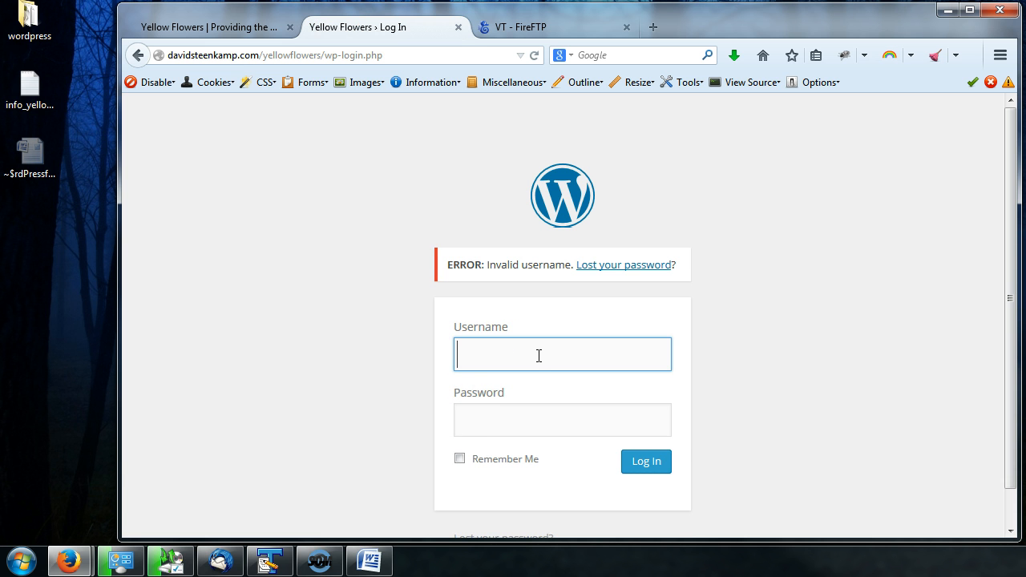
- Log in with the site administrator's username and saved password
type("david")
key("Tab")
key("Return")
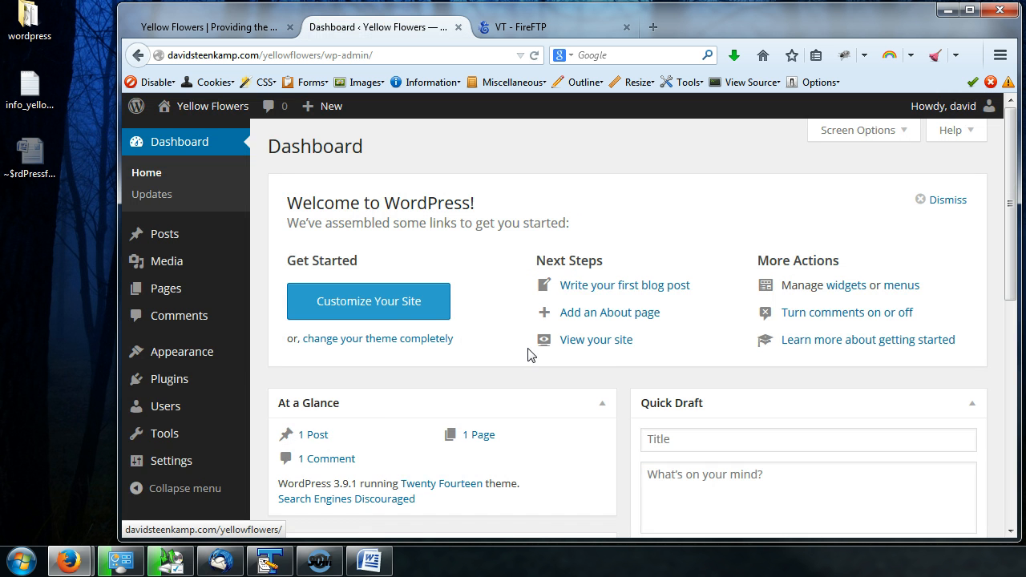
- Change the mom account's role to Author and update the user
mouse_move(191, 411)
left_click(309, 412)
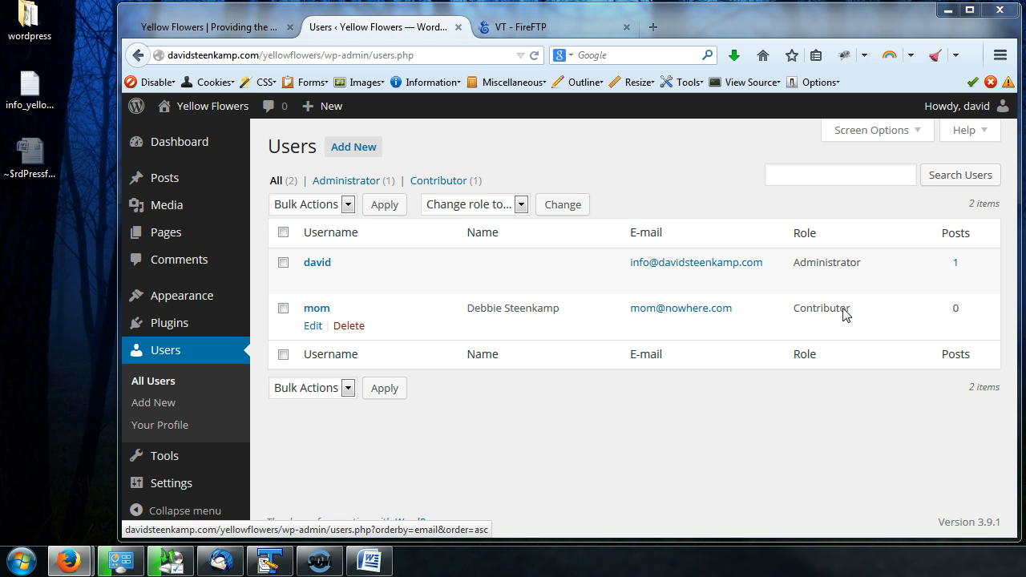
left_click(314, 328)
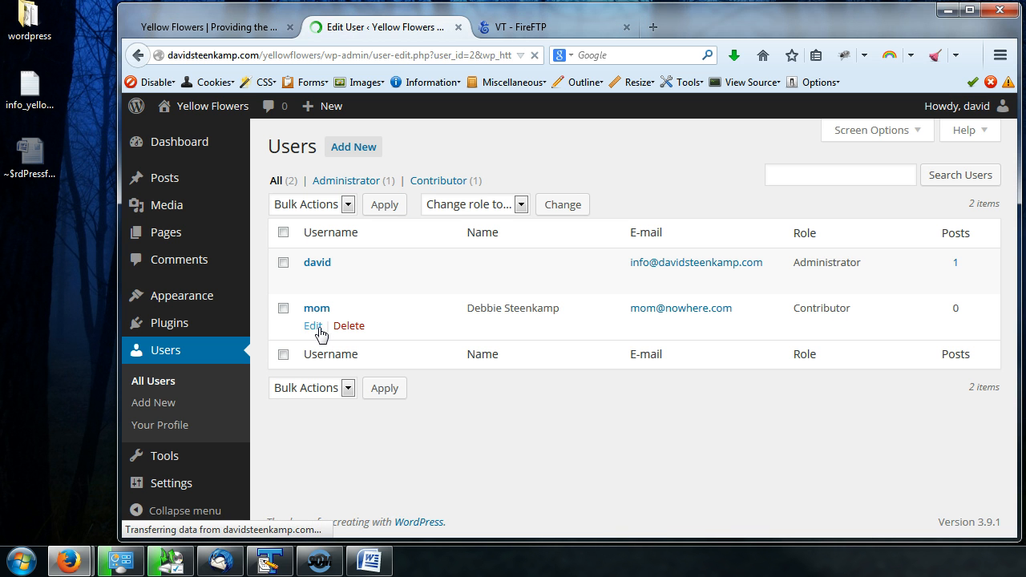
scroll(836, 362, "down", 9)
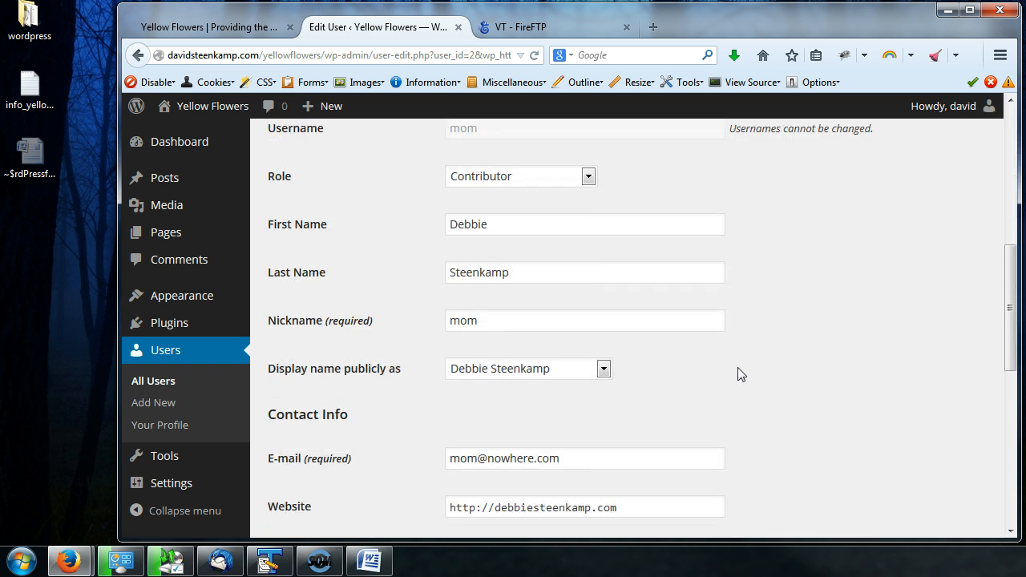
left_click(589, 178)
left_click(517, 229)
scroll(757, 246, "down", 10)
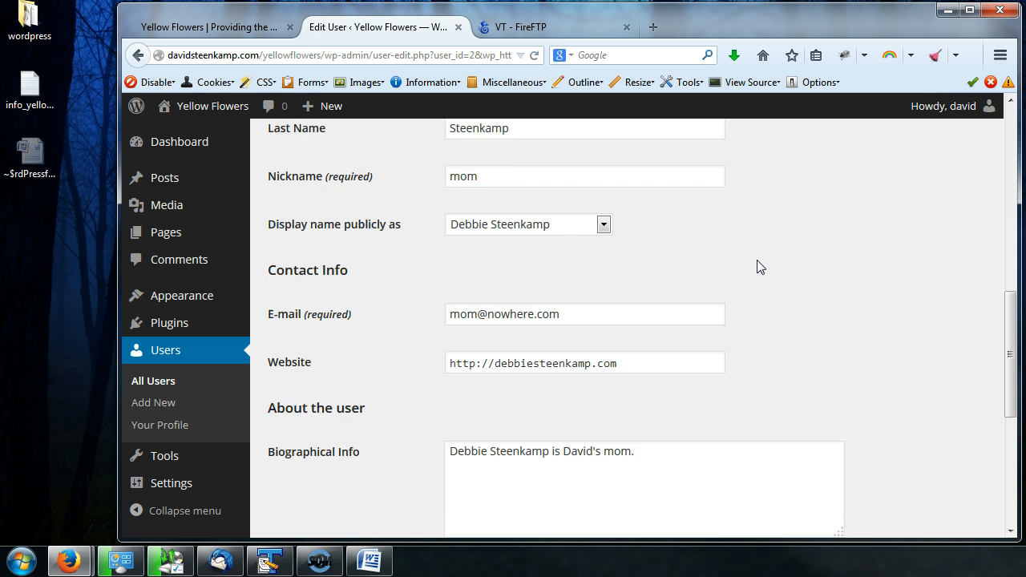
left_click(307, 501)
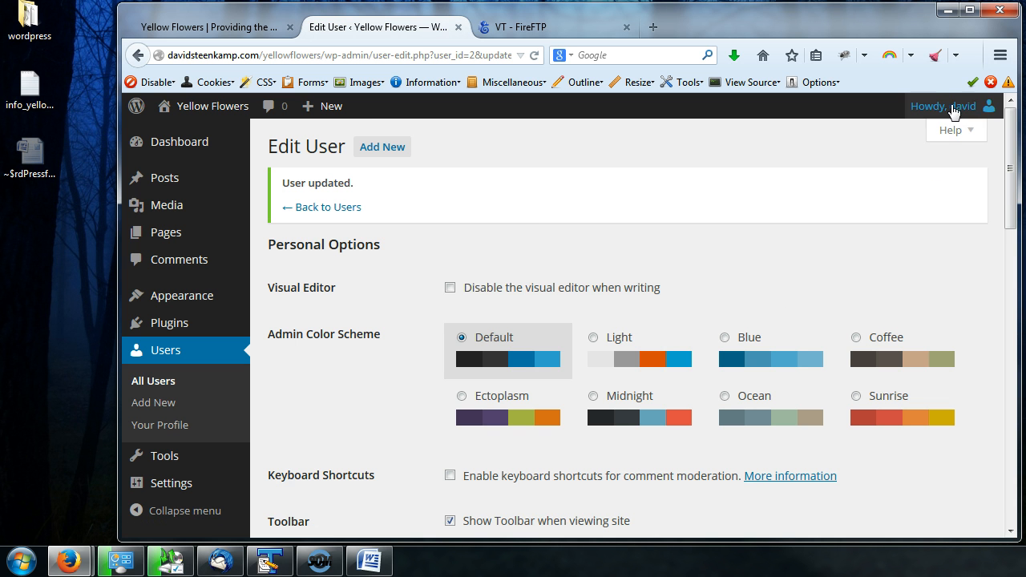
- Log out of the administrator account and log in as mom with the account password
mouse_move(962, 106)
left_click(896, 187)
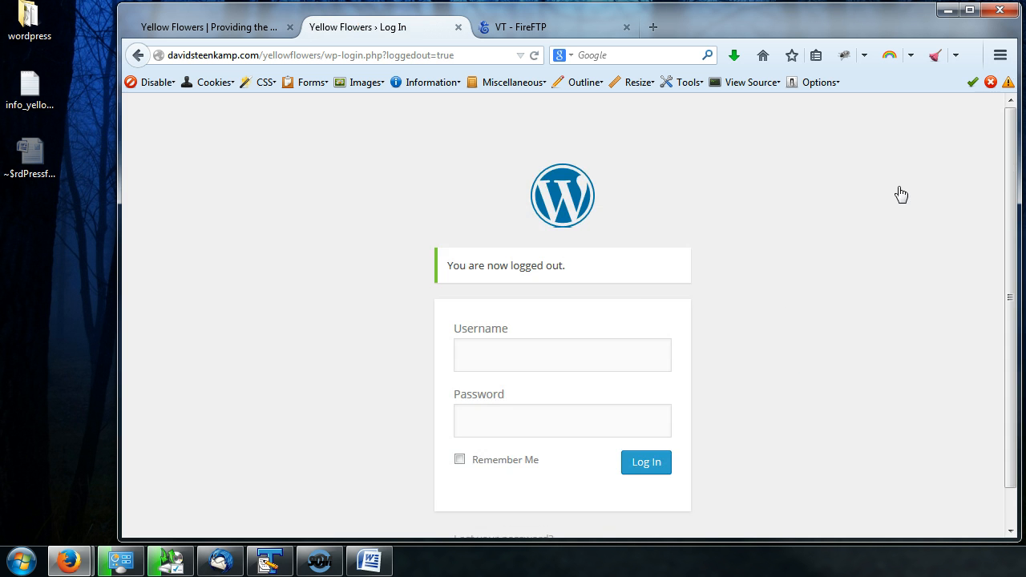
left_click(553, 353)
type("de")
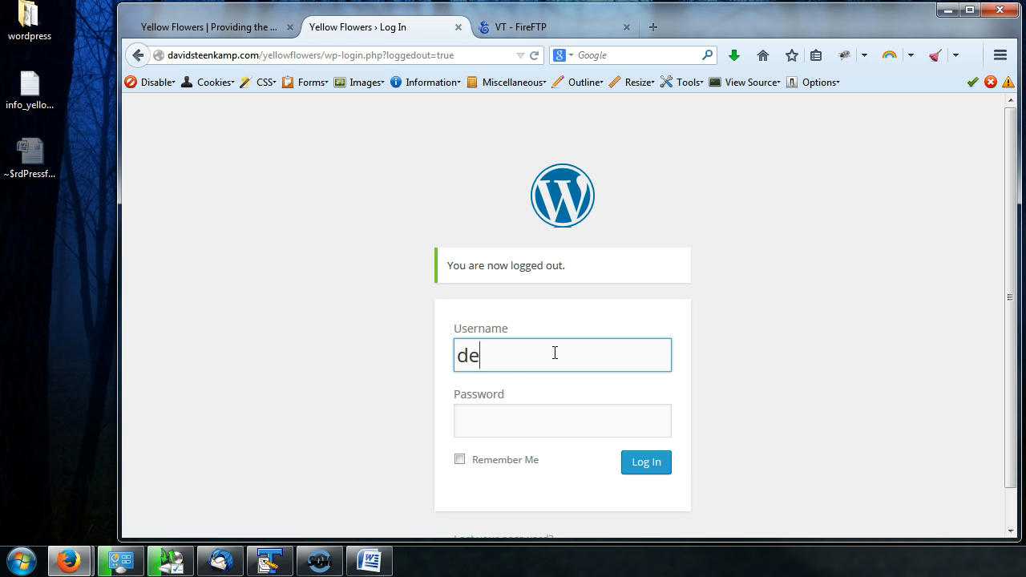
key("BackSpace")
type("mom")
key("Tab")
type("•••")
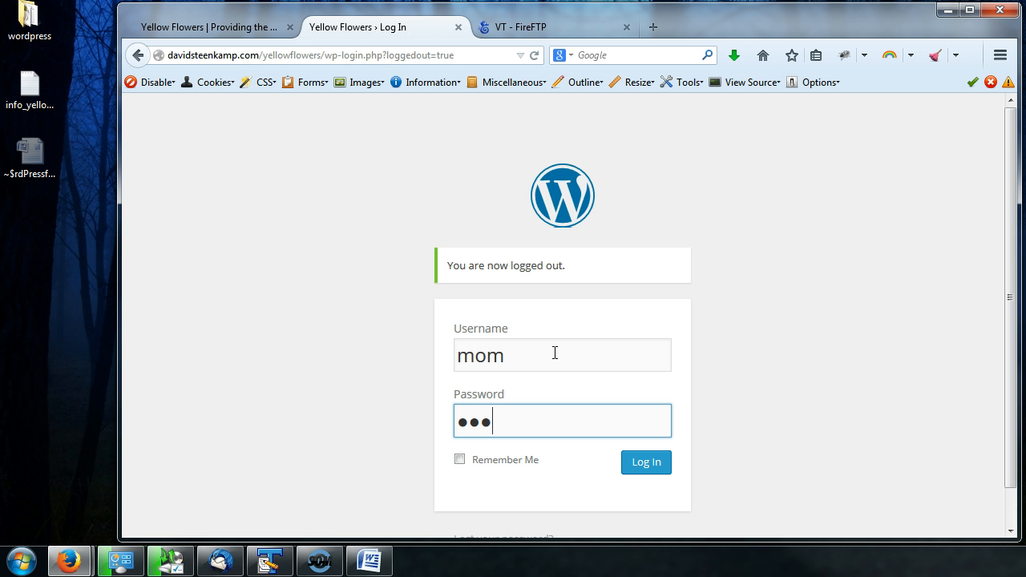
type("•••")
key("Return")
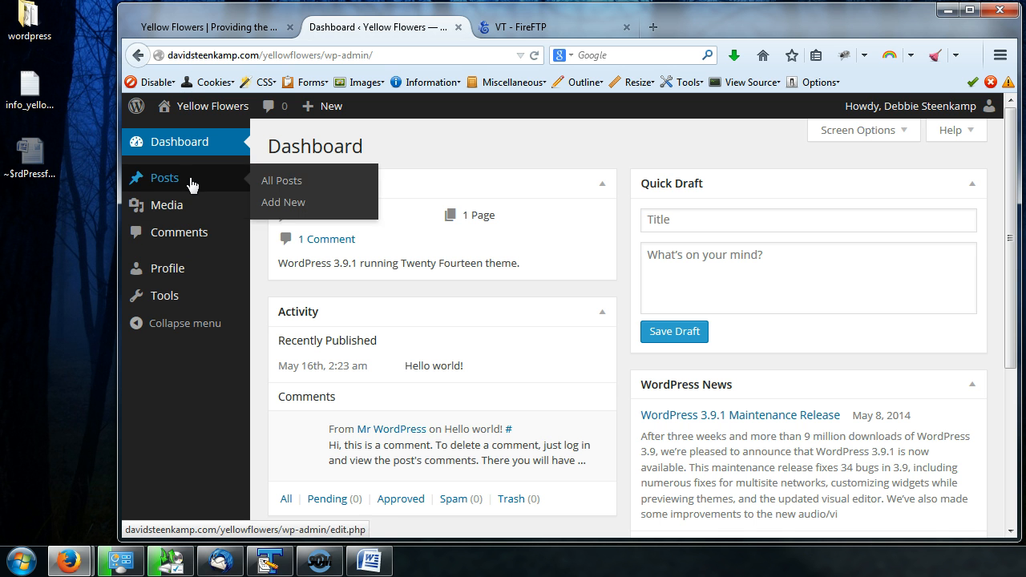
- Examine the Author account's admin menu and the actions offered for its pending post in the posts list
mouse_move(187, 211)
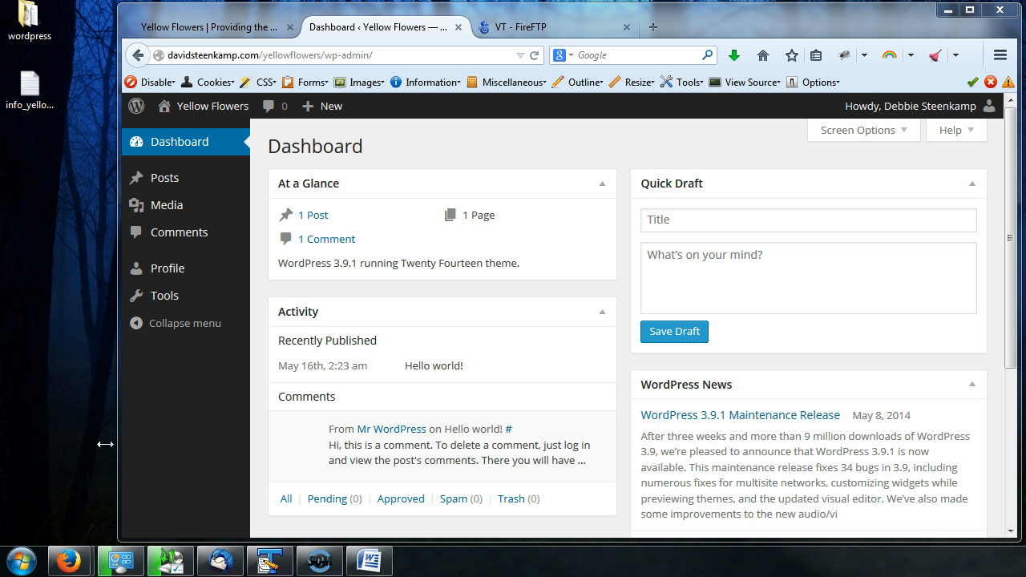
mouse_move(185, 192)
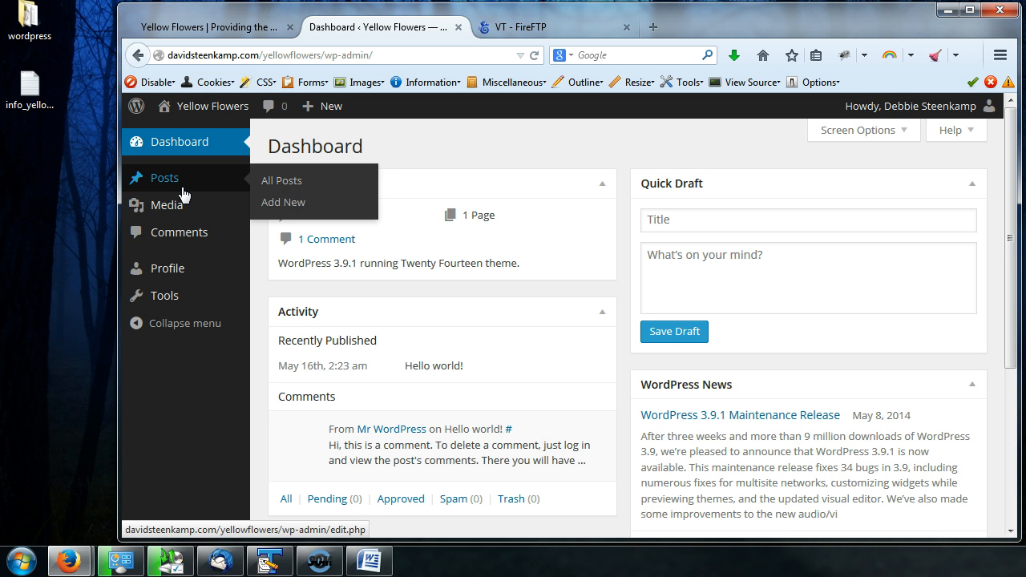
left_click(183, 189)
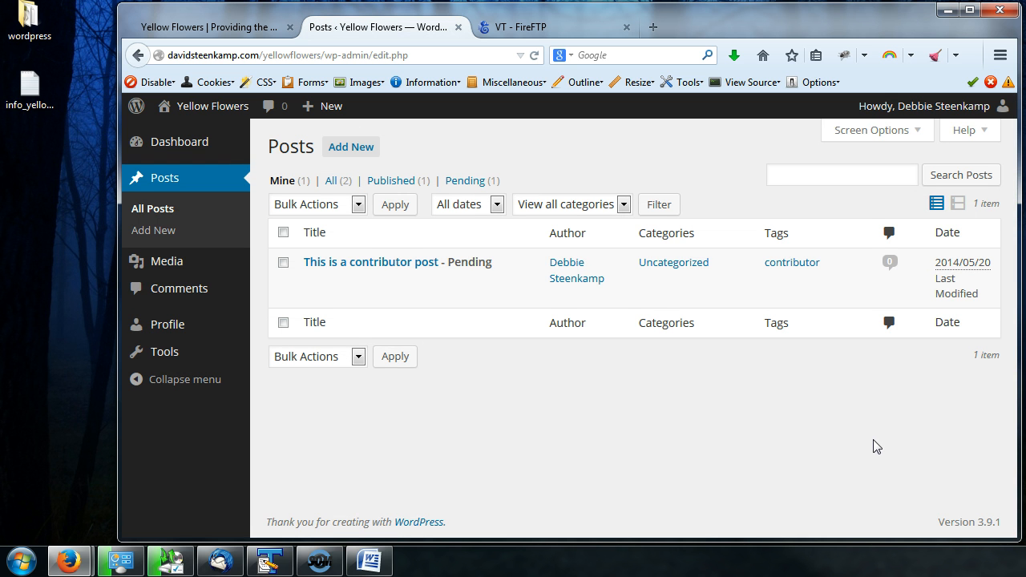
mouse_move(349, 269)
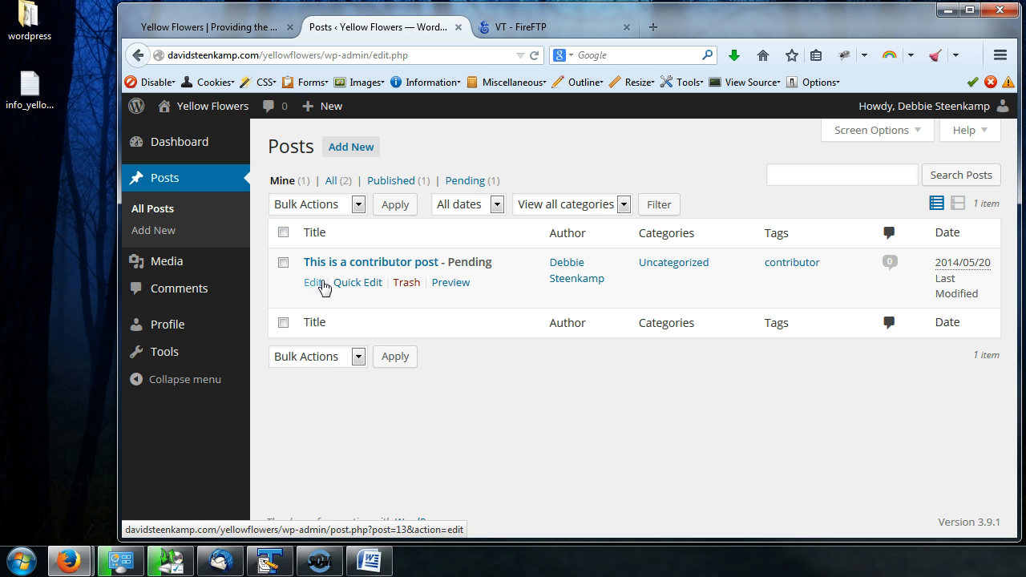
- Create a post titled "This is an author post" with the text "hey hey, I'm an author!" and publish it
left_click(176, 239)
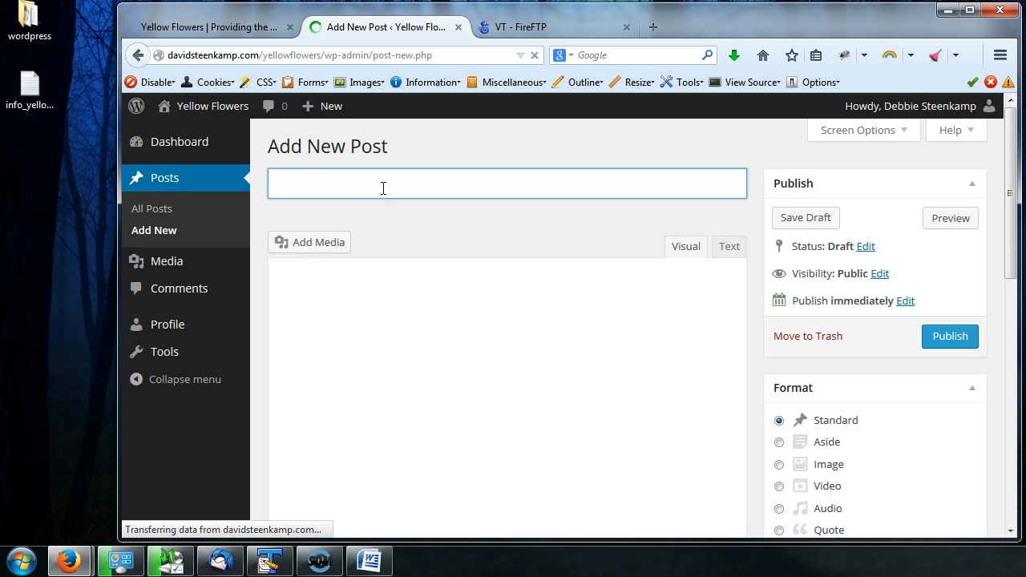
type("This is an author post")
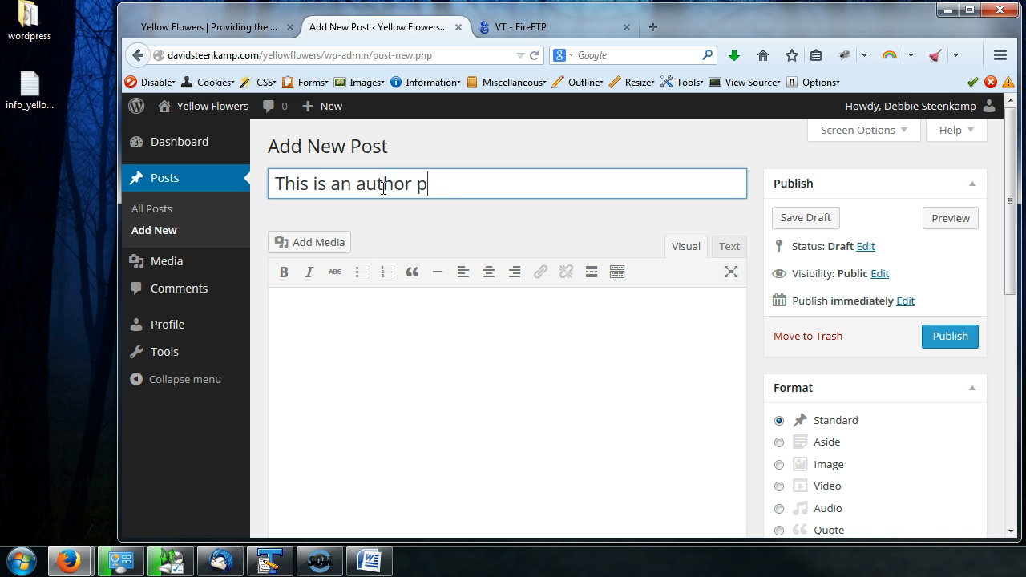
left_click(492, 437)
type("hey hey, I'm an author!")
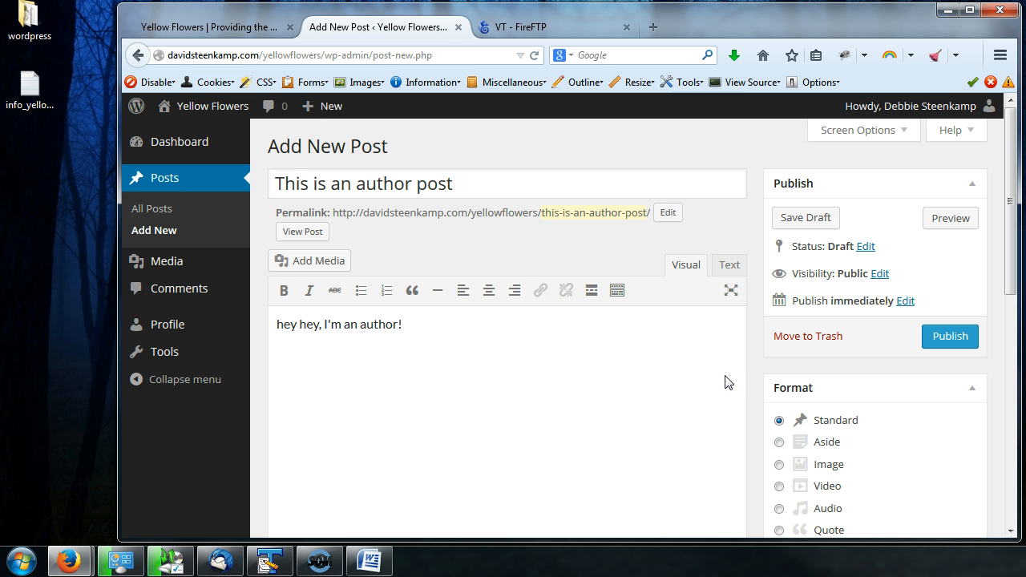
scroll(876, 366, "down", 5)
scroll(876, 366, "up", 5)
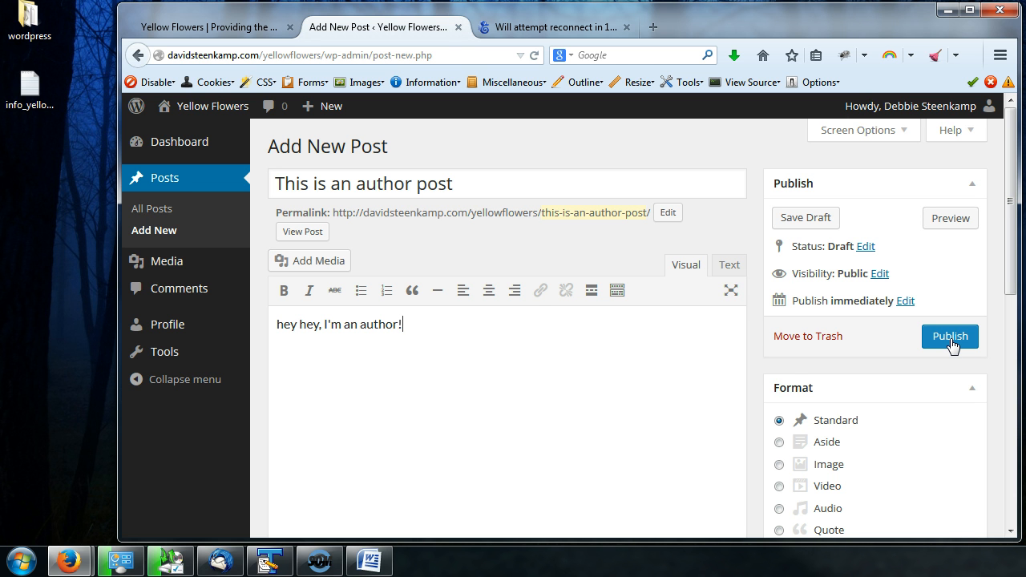
left_click(950, 340)
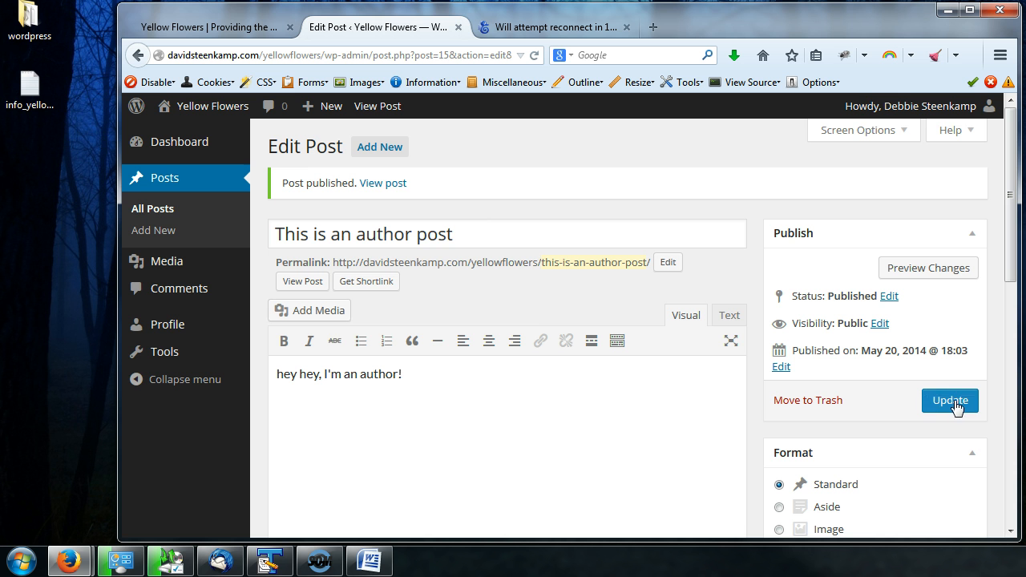
- Reload the public home page and check it for the published author post
left_click(225, 31)
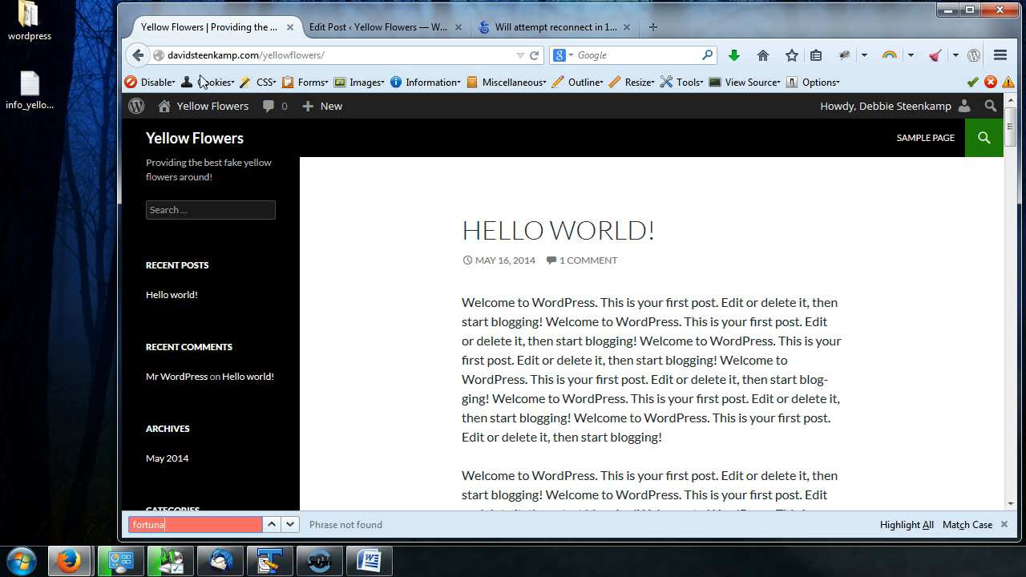
left_click(534, 57)
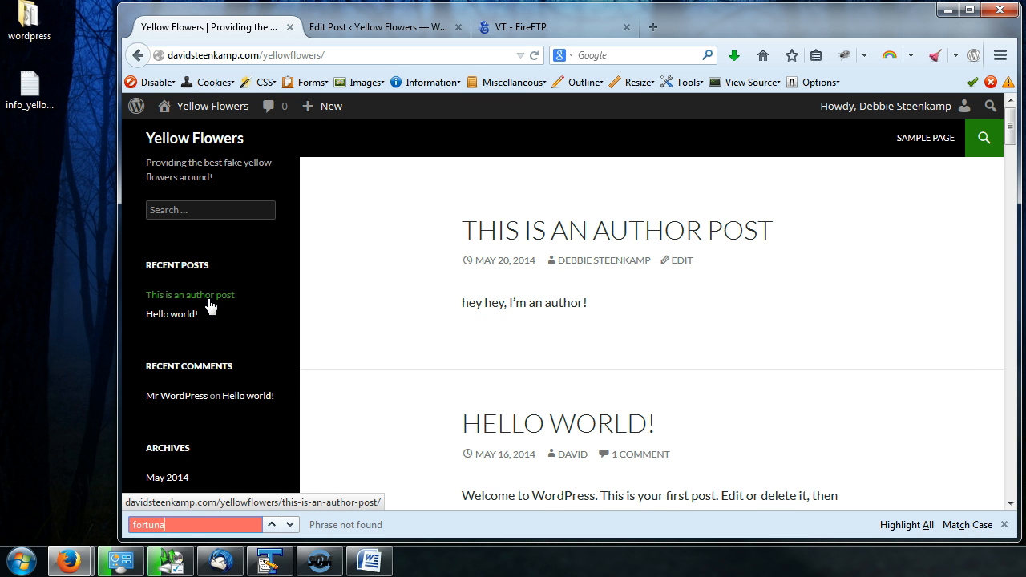
left_click_drag(585, 302, 471, 237)
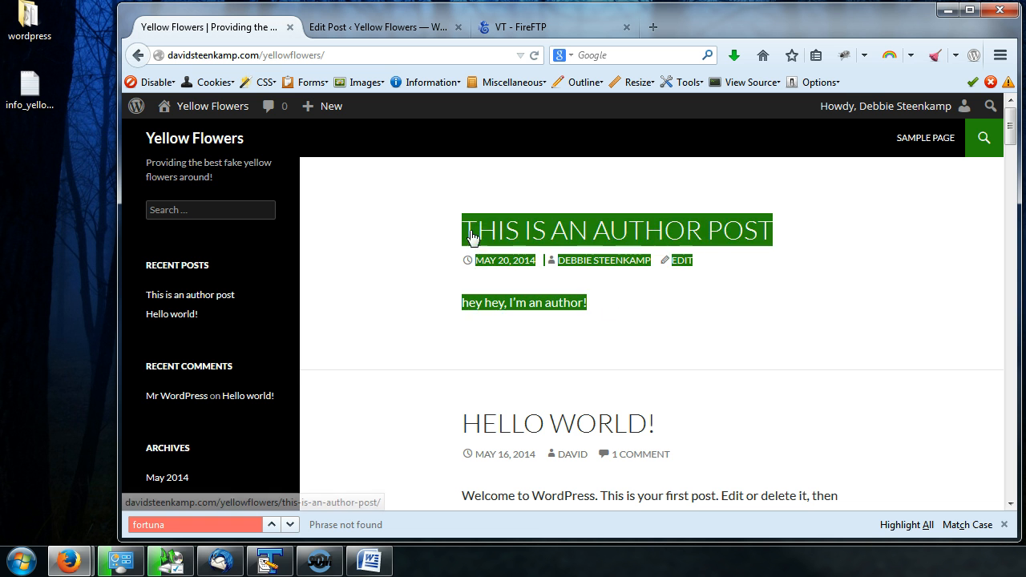
left_click(622, 346)
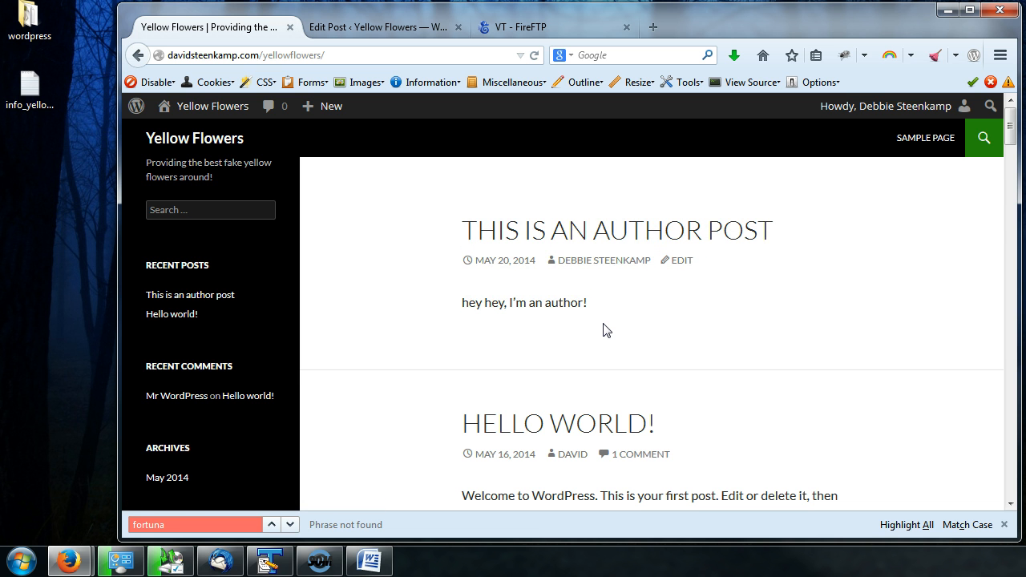
- Open the pending post "This is a contributor post" from the posts list and publish it
left_click(372, 32)
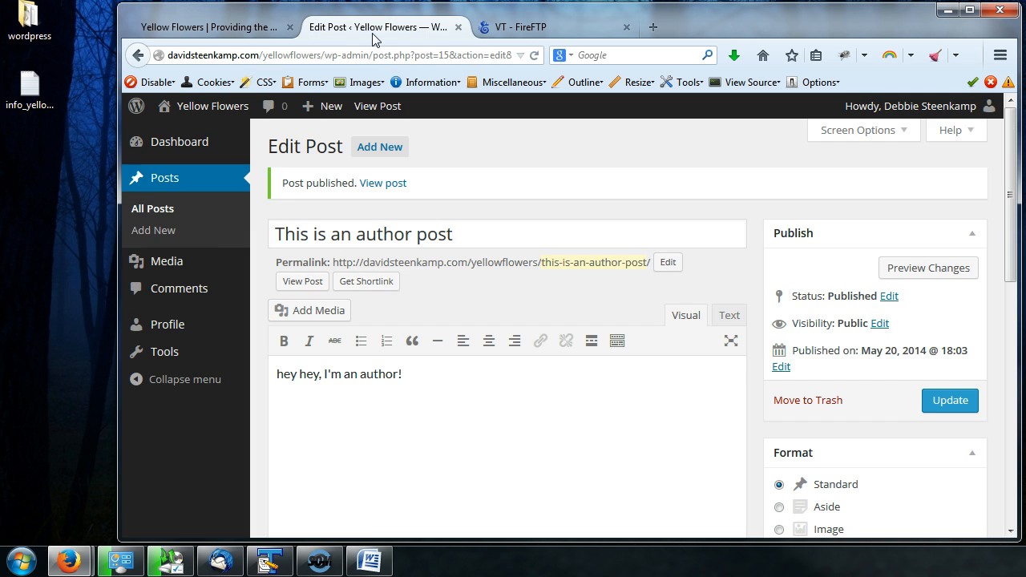
left_click(158, 211)
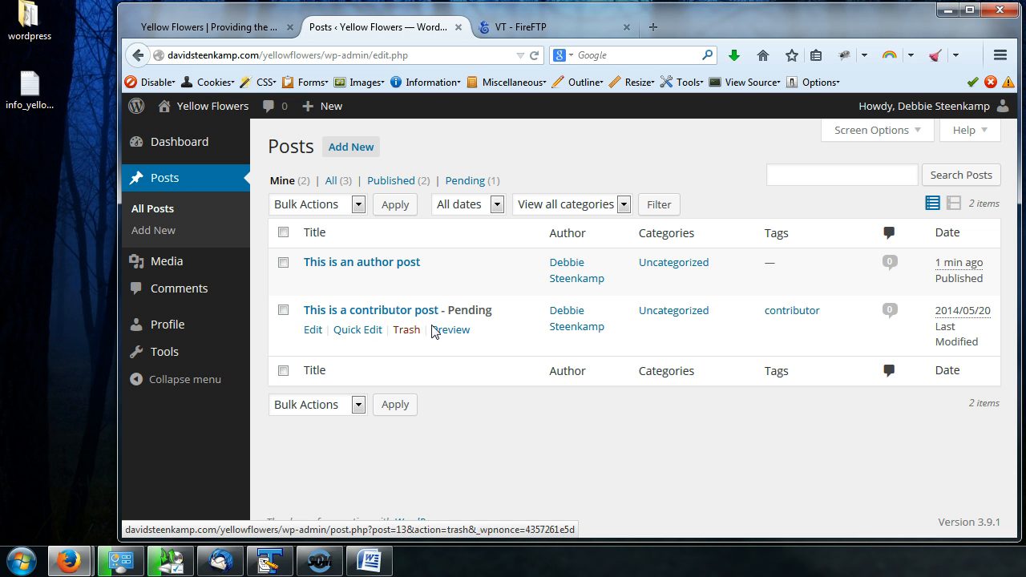
left_click(382, 313)
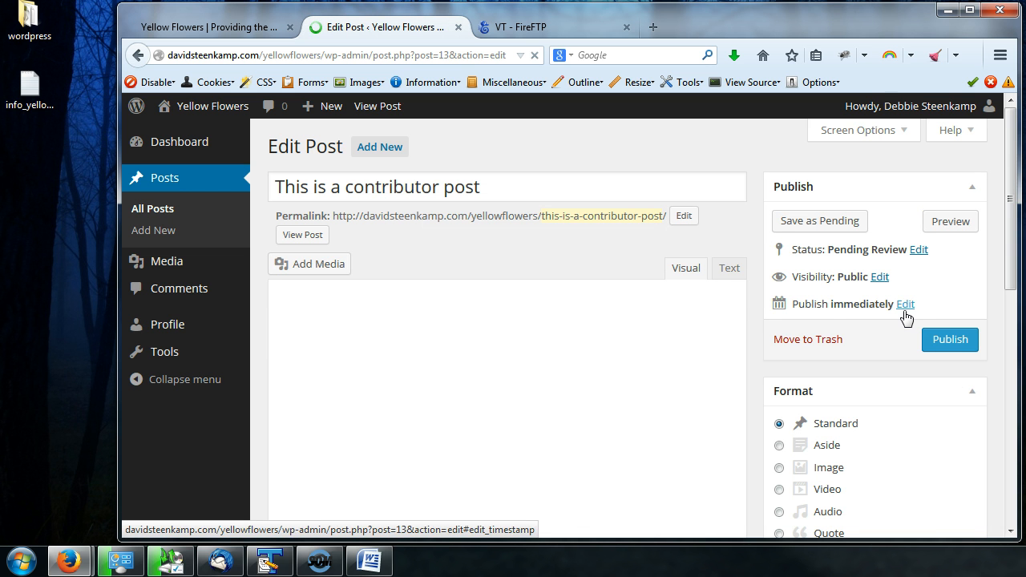
left_click(944, 350)
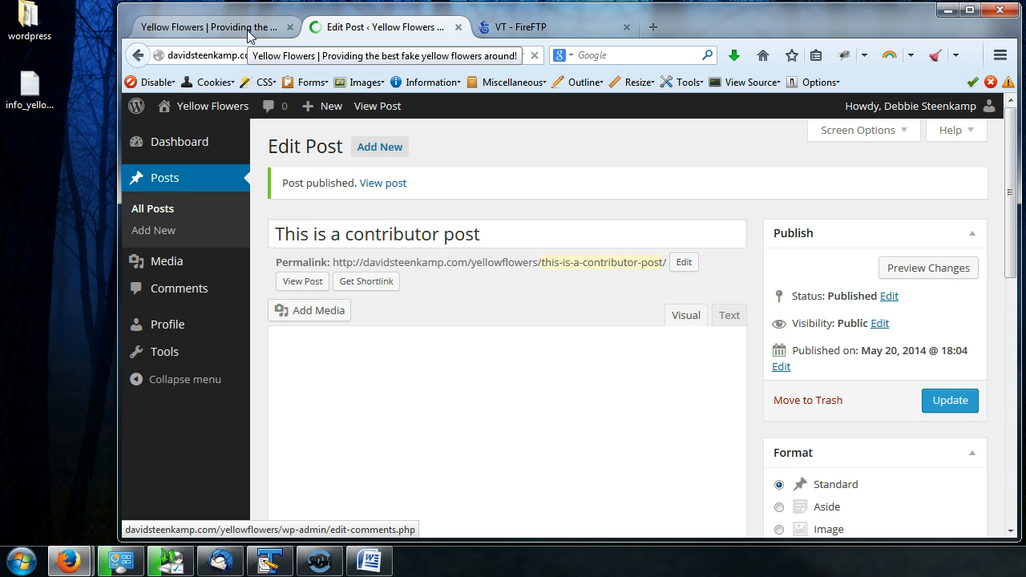
- Reload the public home page and check it for the published contributor and author posts
left_click(247, 30)
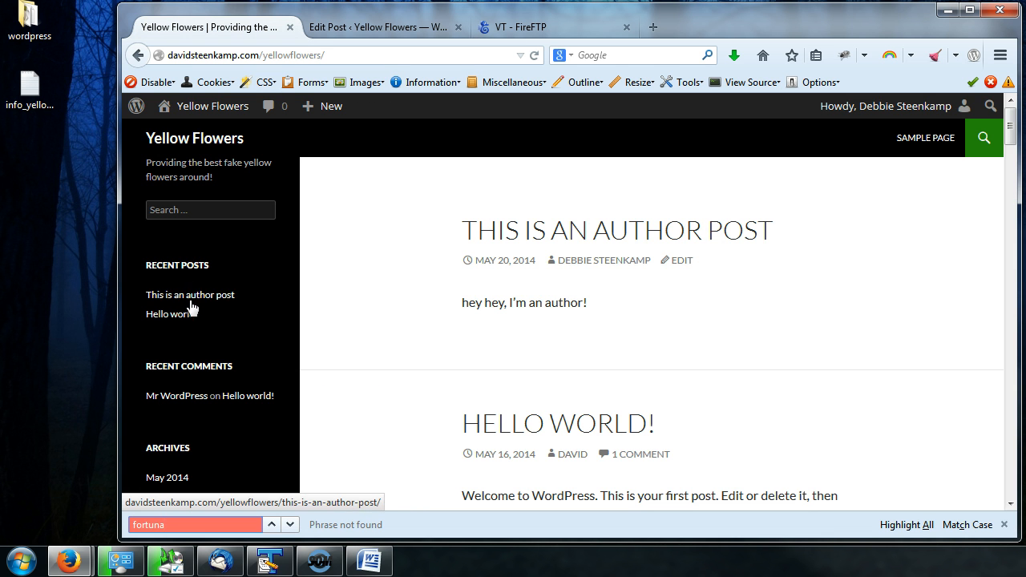
left_click(533, 56)
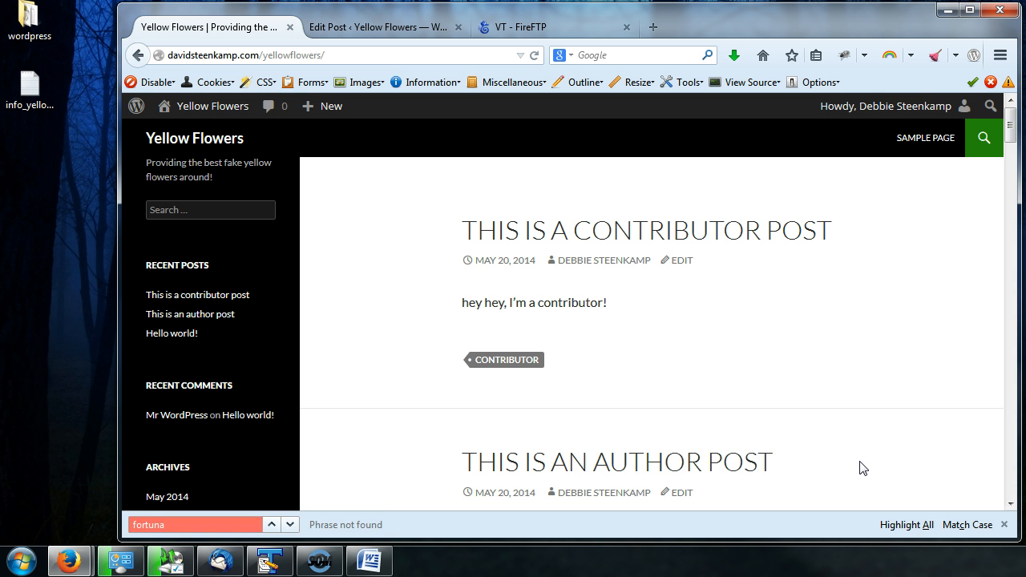
scroll(859, 468, "down", 1)
scroll(836, 449, "up", 1)
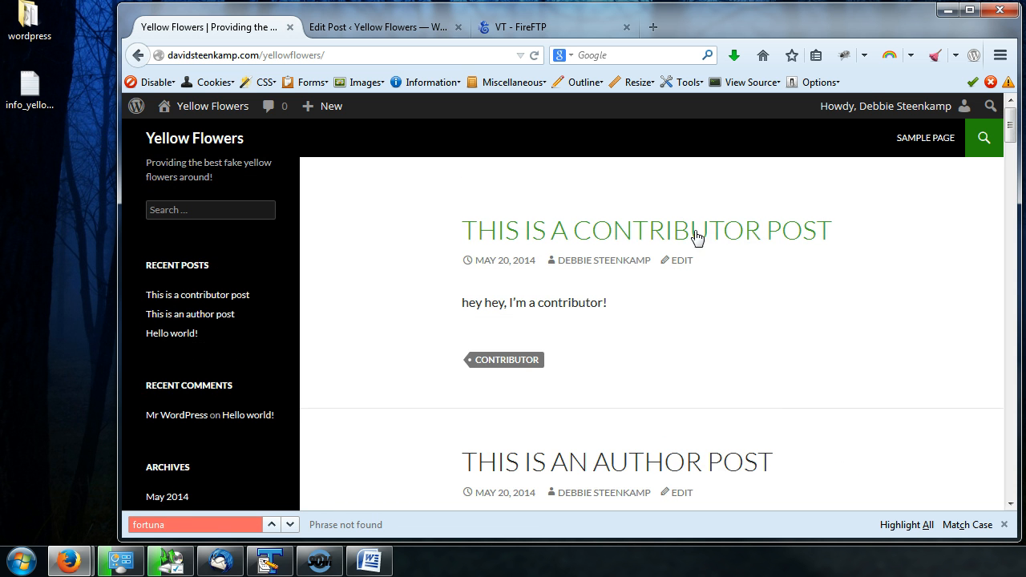
scroll(909, 360, "down", 2)
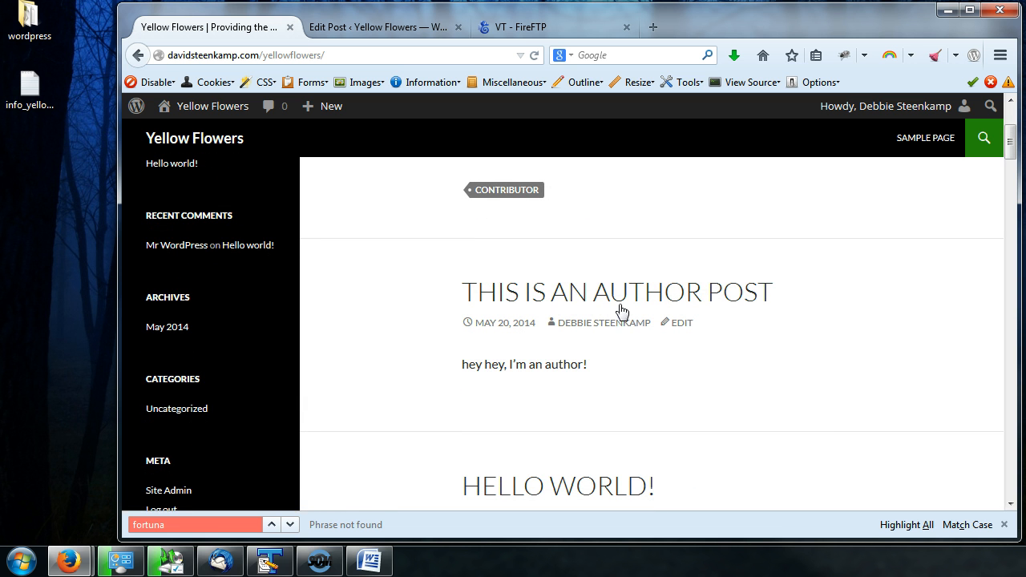
left_click_drag(628, 371, 464, 366)
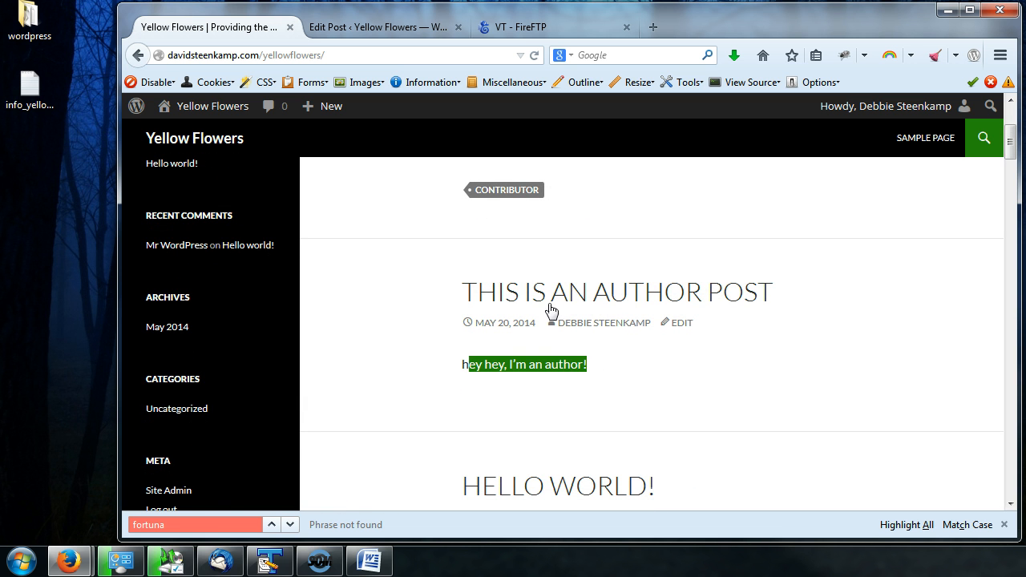
left_click(823, 391)
scroll(847, 391, "up", 2)
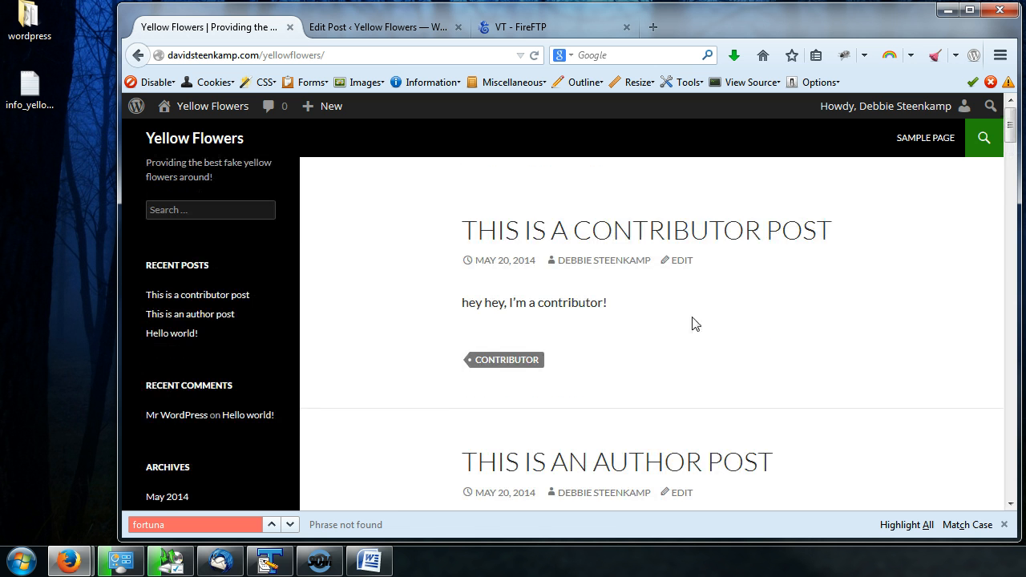
left_click_drag(618, 314, 508, 233)
left_click(630, 315)
scroll(597, 425, "down", 4)
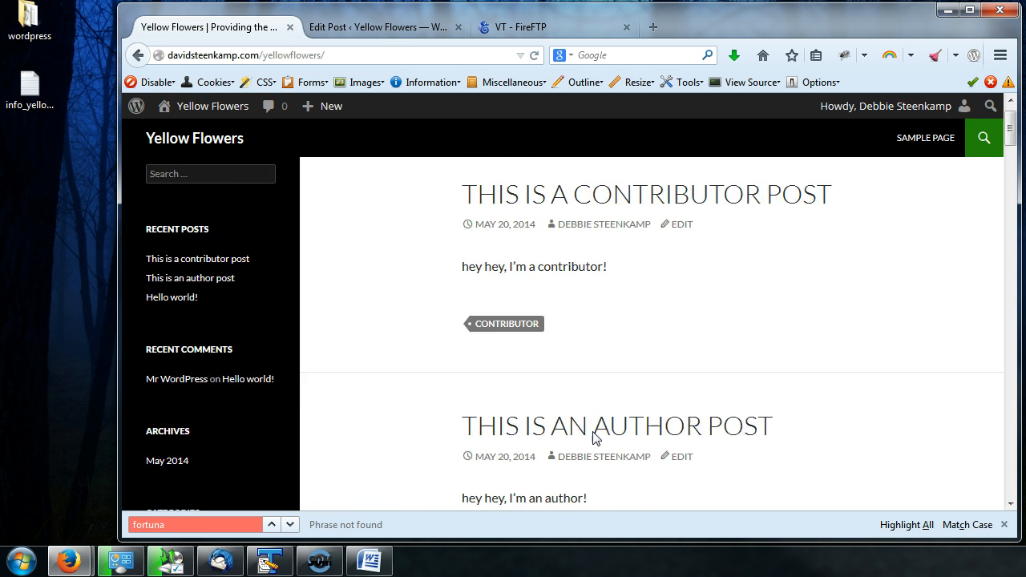
- Look over the remaining home page posts, view the archive of the "contributor" tag and return to the home page
scroll(593, 440, "down", 10)
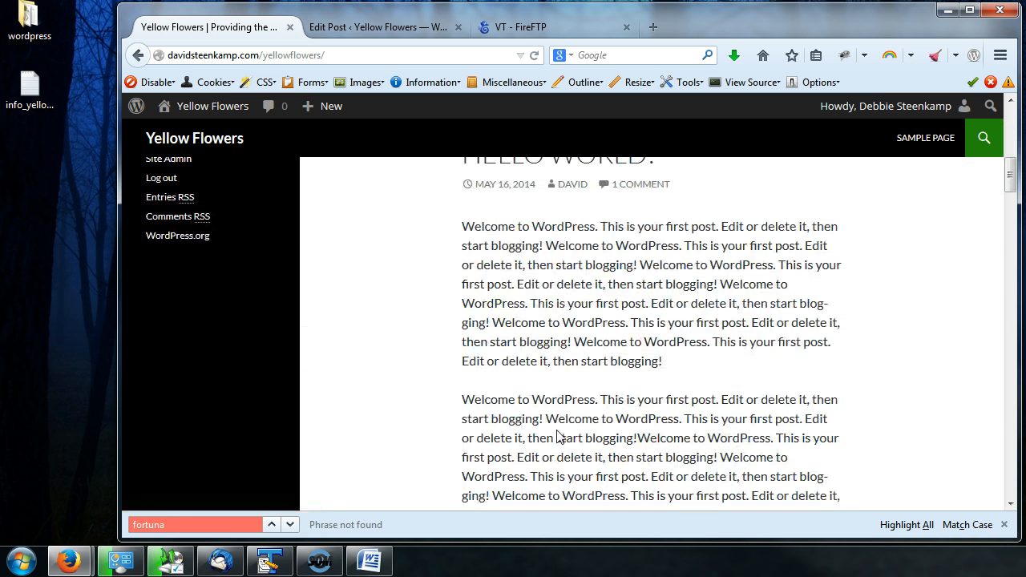
scroll(591, 423, "up", 14)
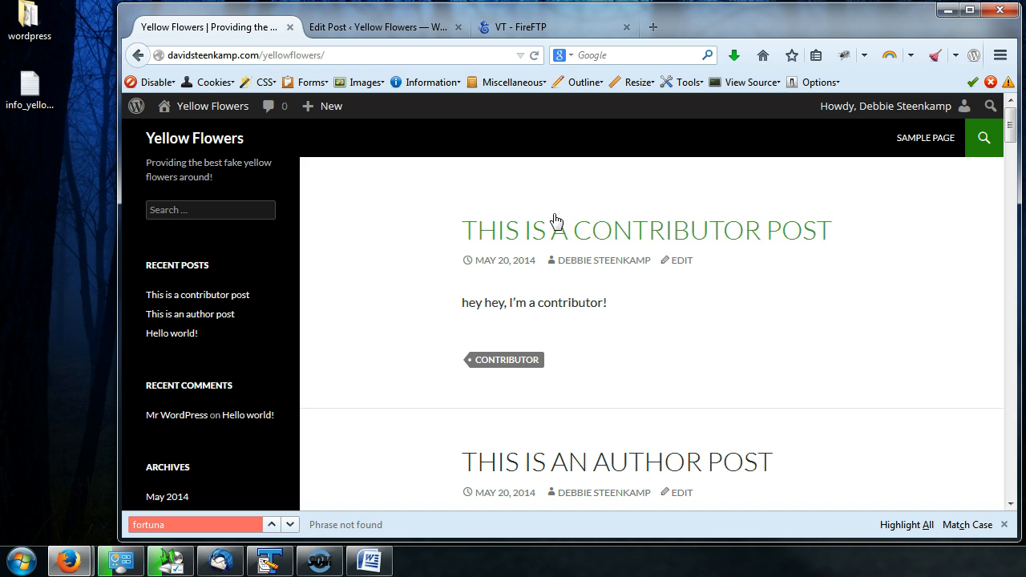
left_click(504, 366)
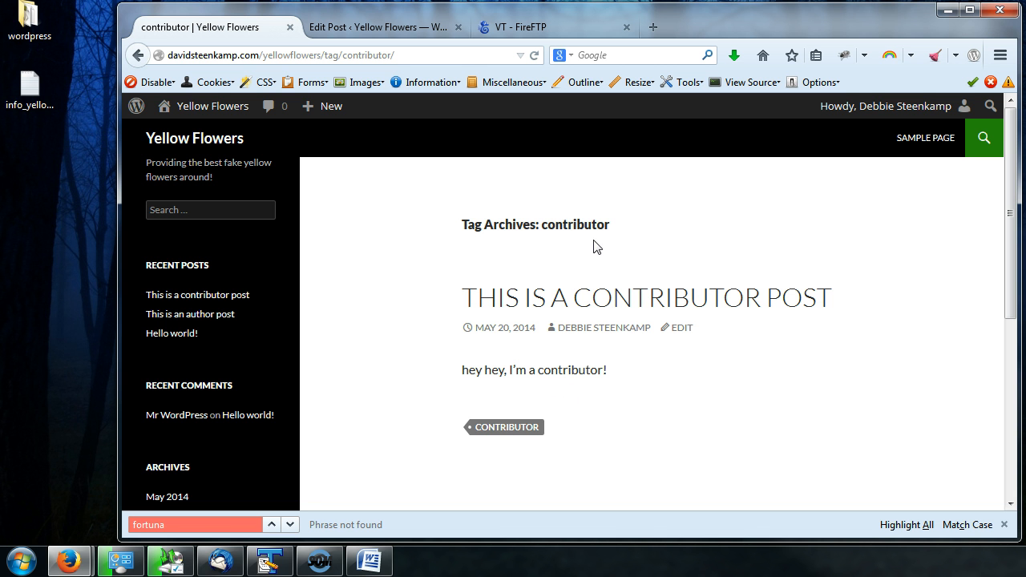
left_click(138, 55)
- Log out of the Author account and log in with the administrator's username and saved password
left_click(411, 36)
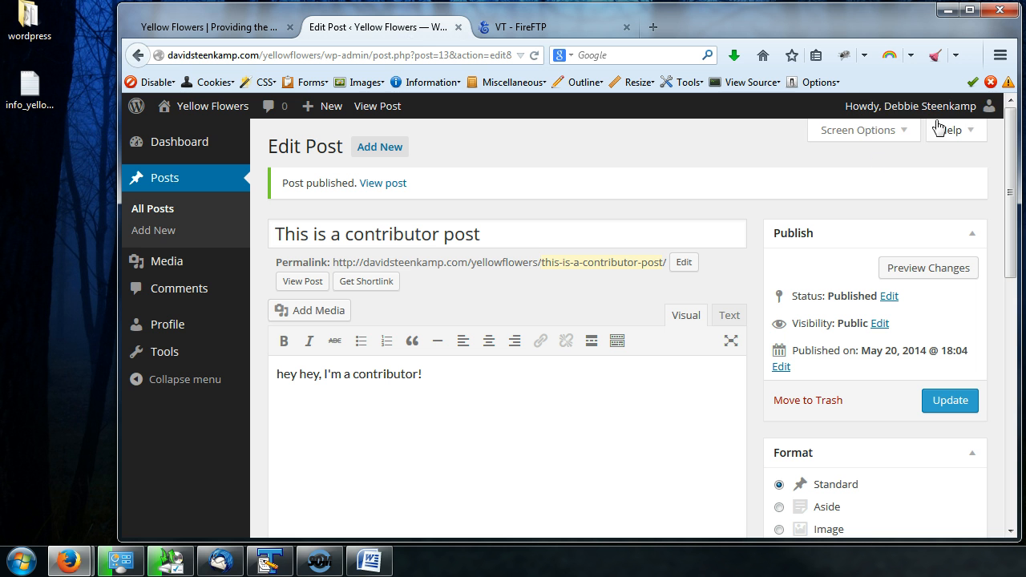
mouse_move(934, 105)
left_click(882, 202)
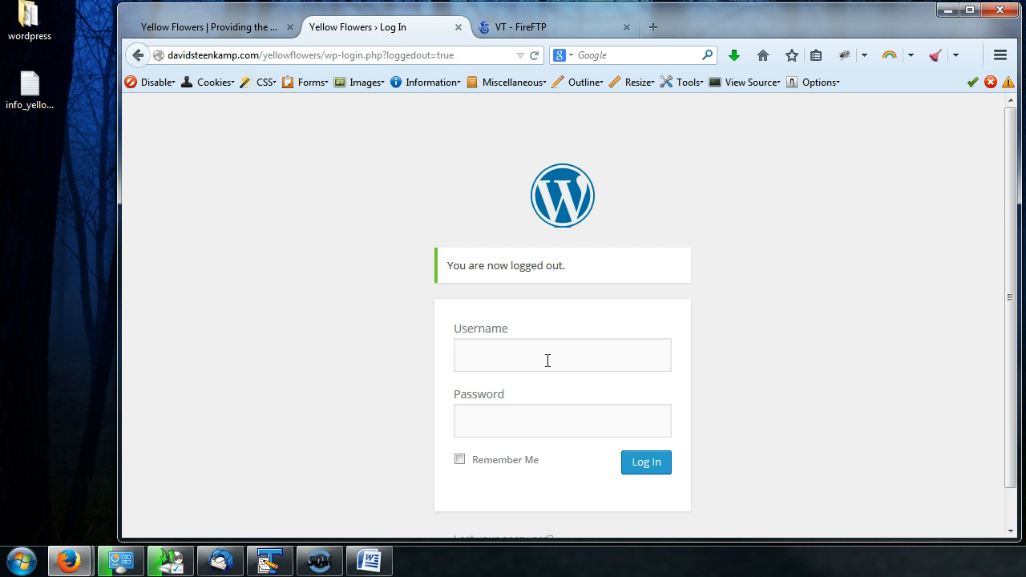
left_click(547, 360)
type("david")
key("Tab")
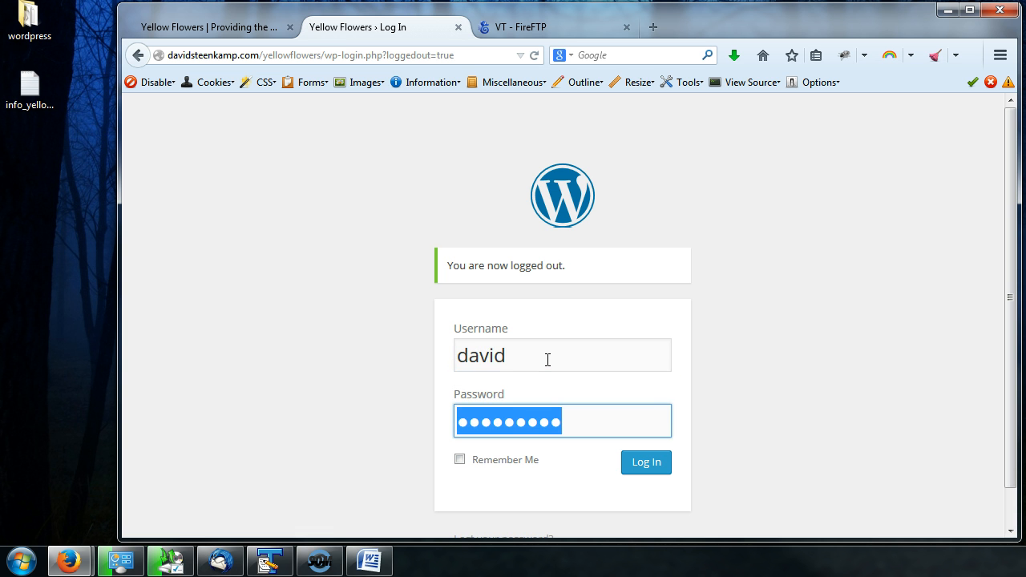
key("Return")
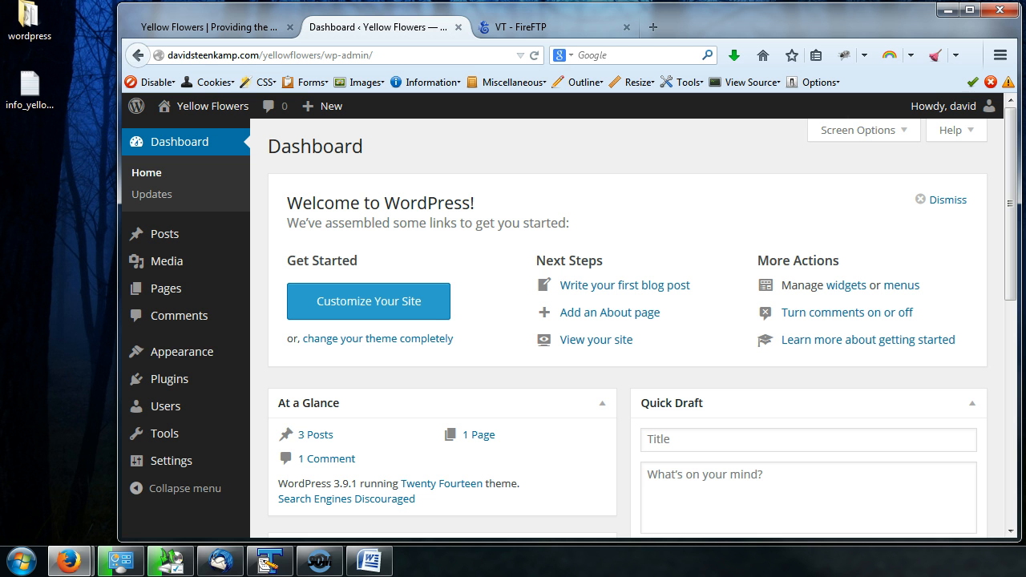
- Open the test account from the users list, change its role to Editor and save the user
mouse_move(183, 414)
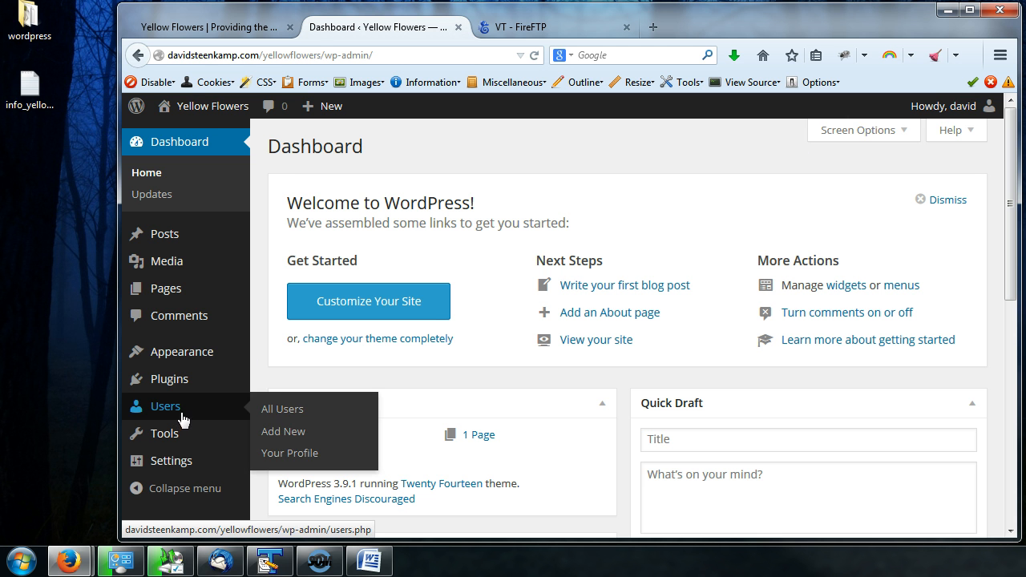
left_click(272, 417)
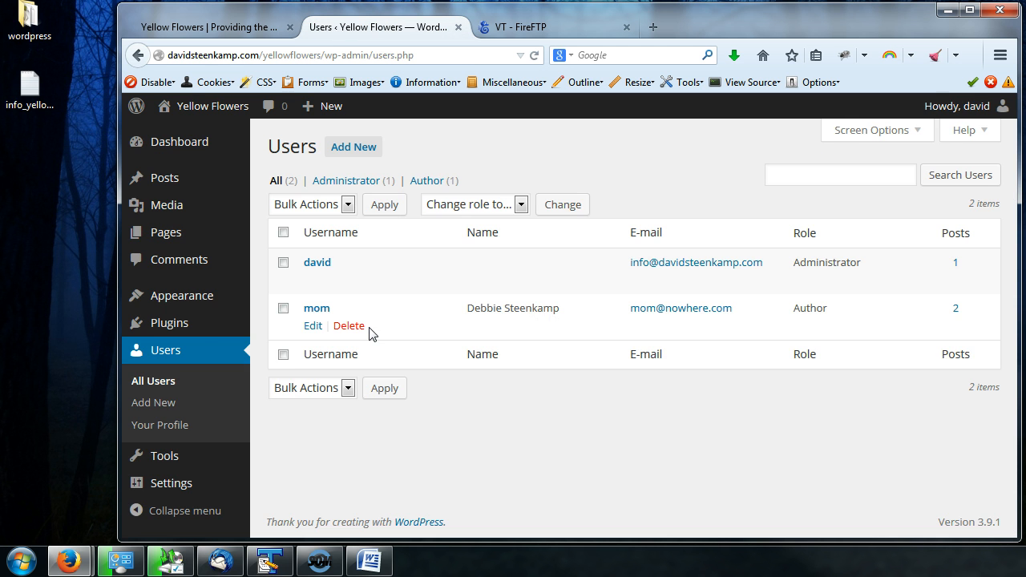
left_click(313, 326)
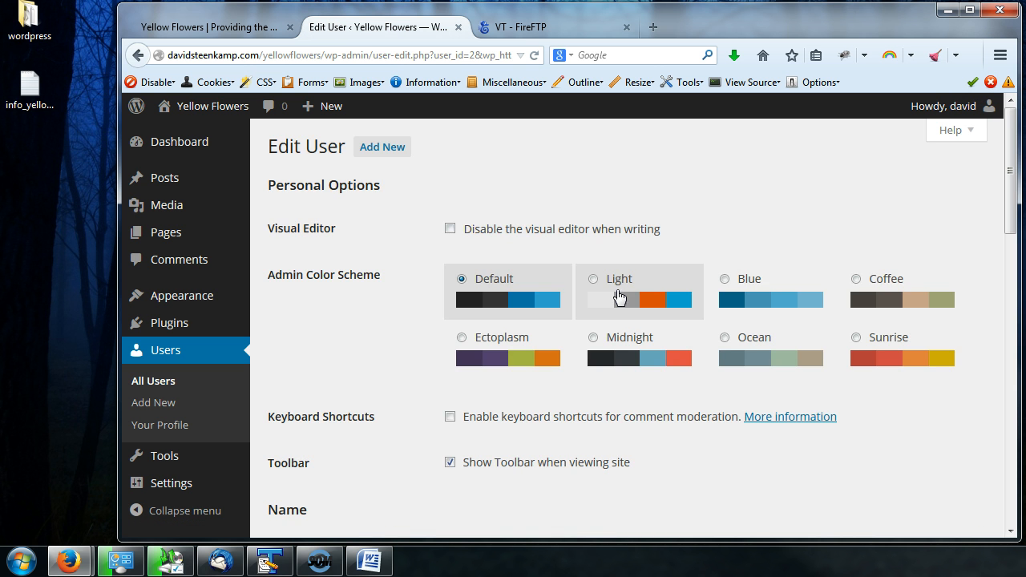
scroll(619, 295, "down", 5)
left_click(588, 177)
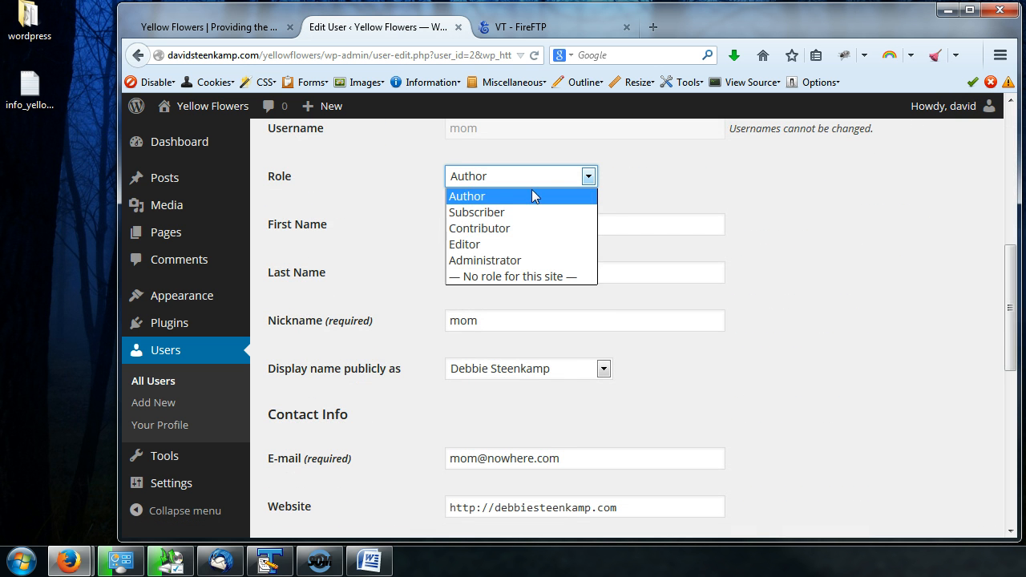
left_click(478, 249)
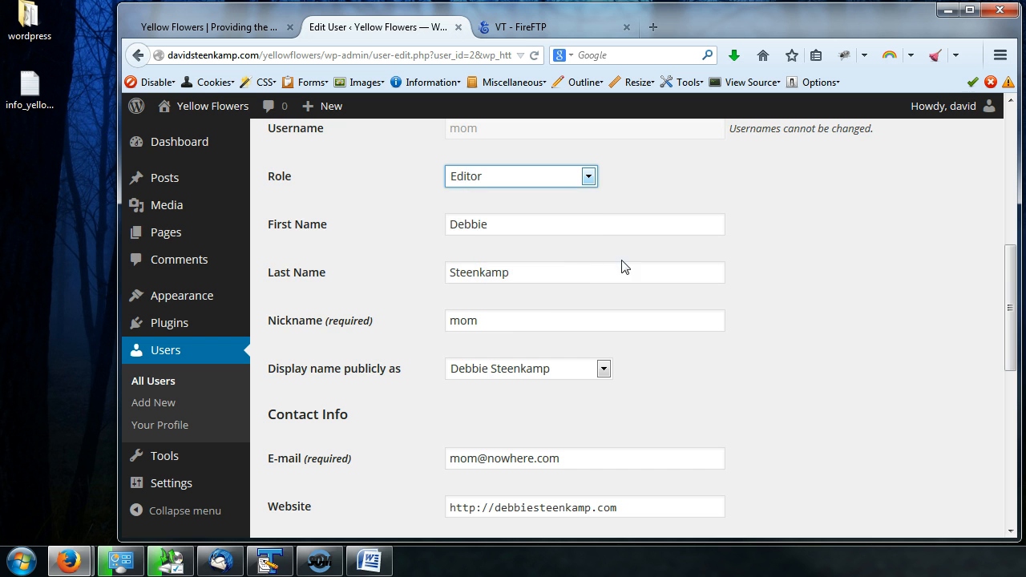
scroll(831, 295, "down", 8)
left_click(306, 455)
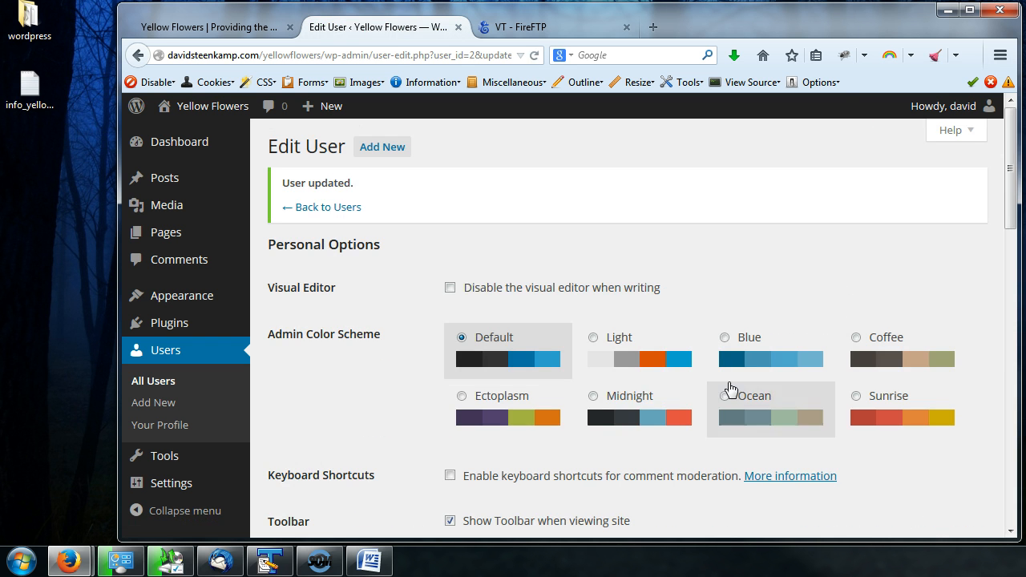
- Log out of the administrator account and log in to the test account with its username and password
mouse_move(966, 112)
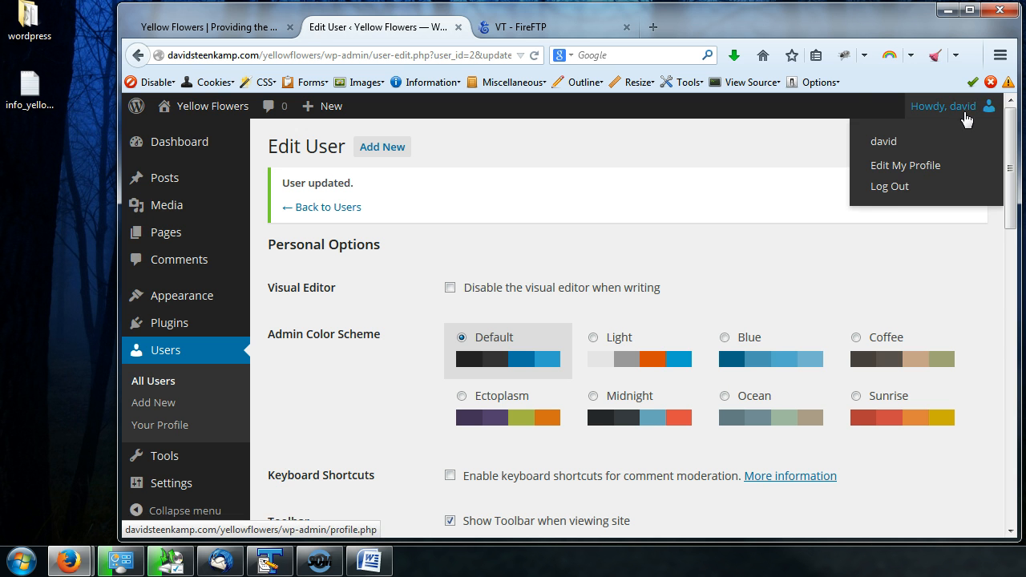
left_click(891, 189)
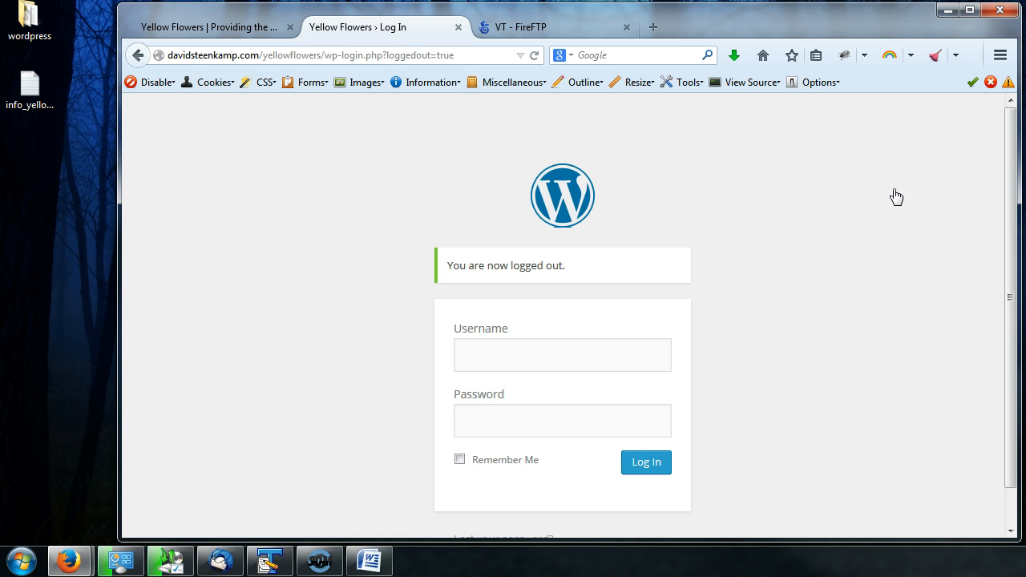
left_click(519, 362)
type("mom")
key("Tab")
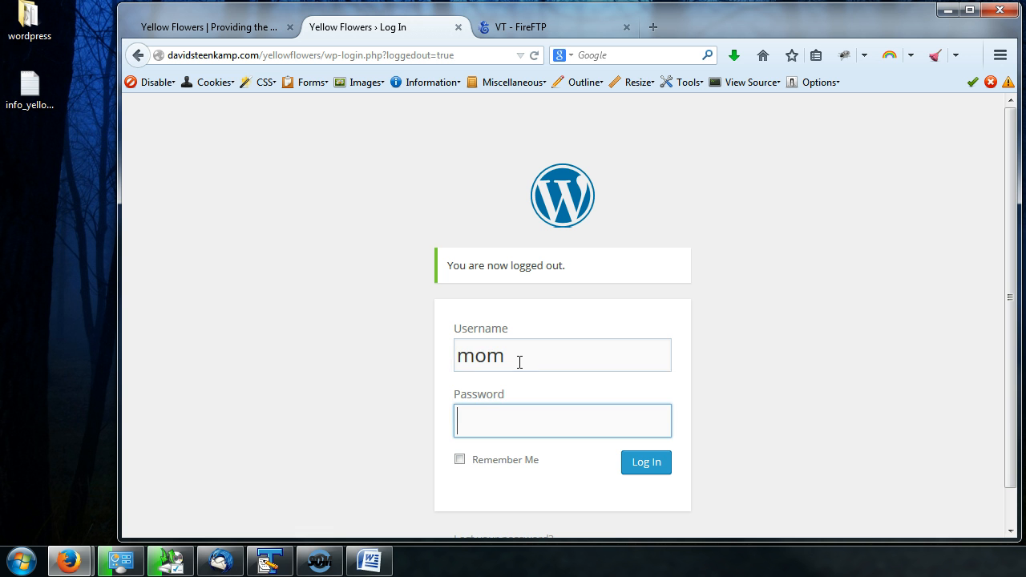
type("••••••")
key("Return")
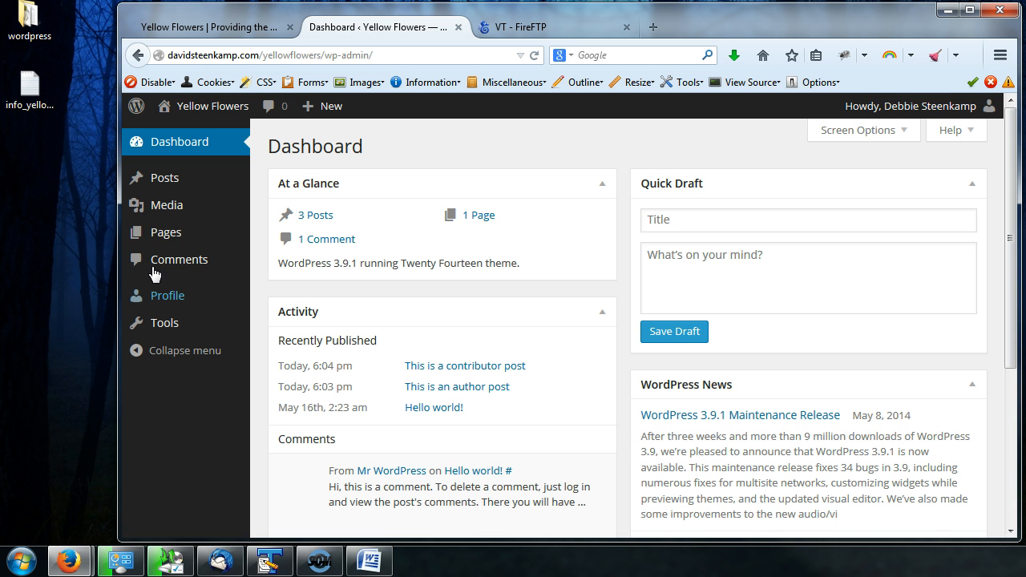
- Examine the Editor account's admin menu and the actions offered in the pages list and the posts list
mouse_move(159, 238)
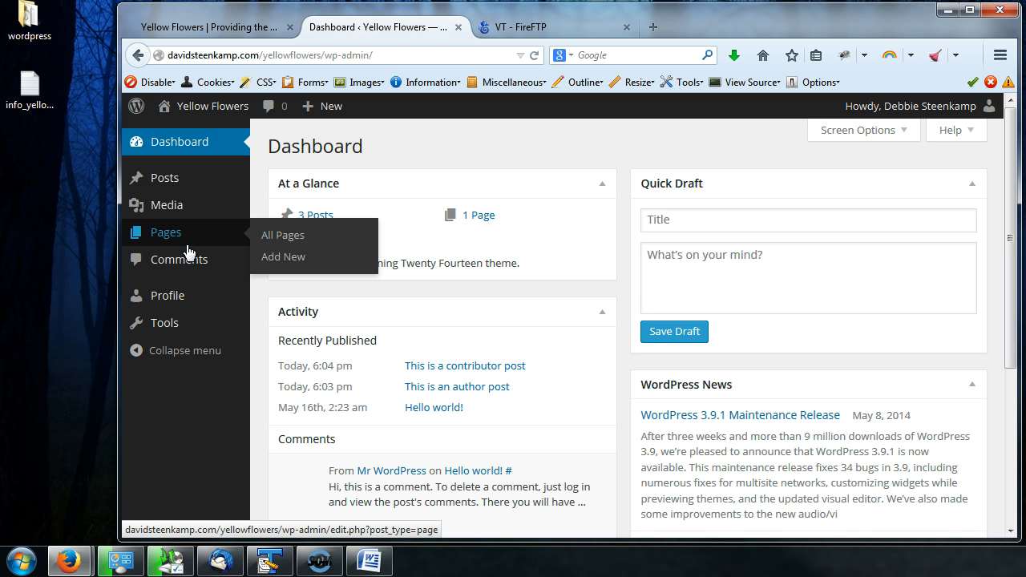
left_click(281, 234)
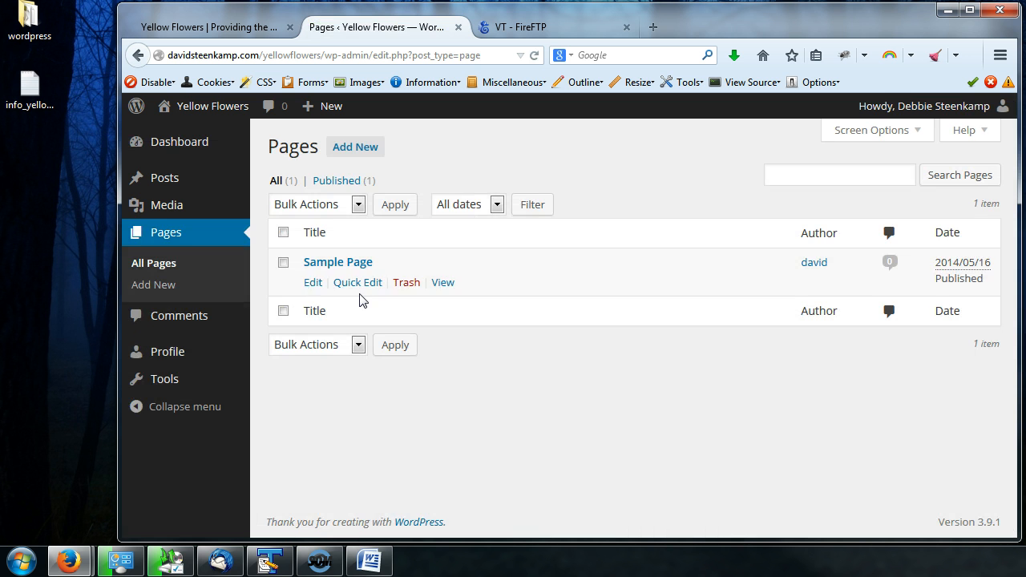
mouse_move(312, 298)
left_click(175, 182)
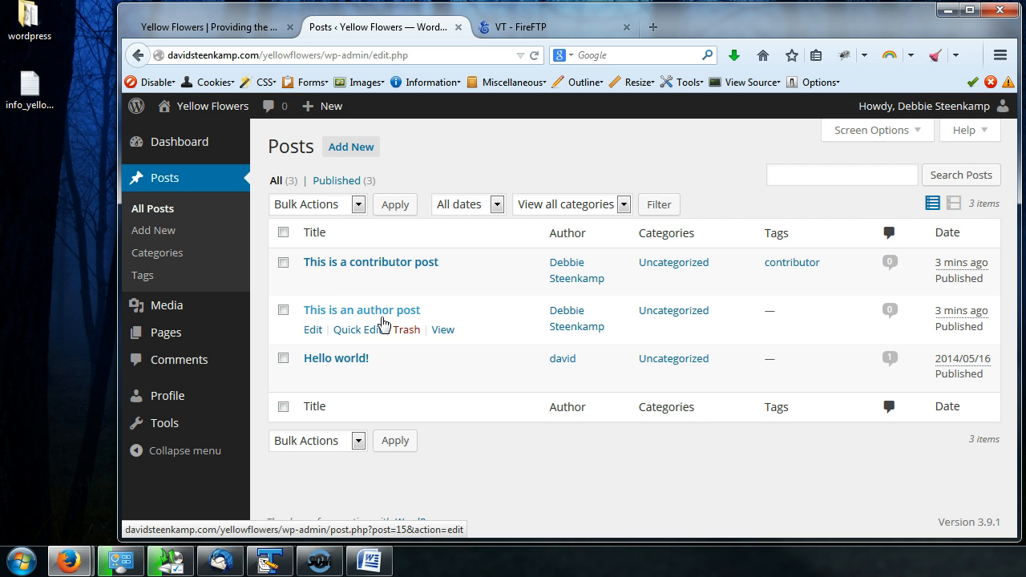
- Create a new page titled "I'm an author" with the body text "hey hey, I'm an author!"
mouse_move(190, 340)
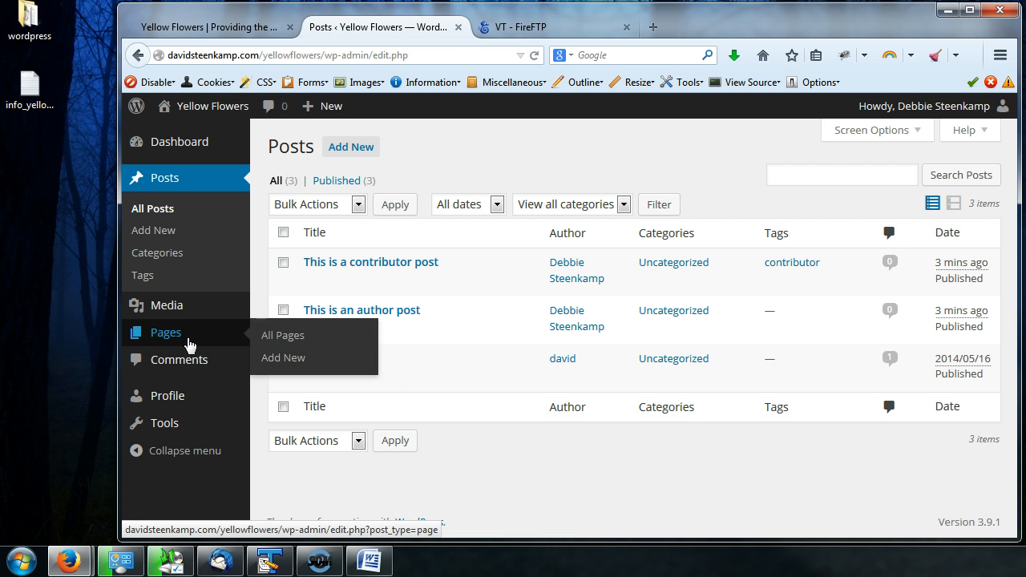
left_click(303, 337)
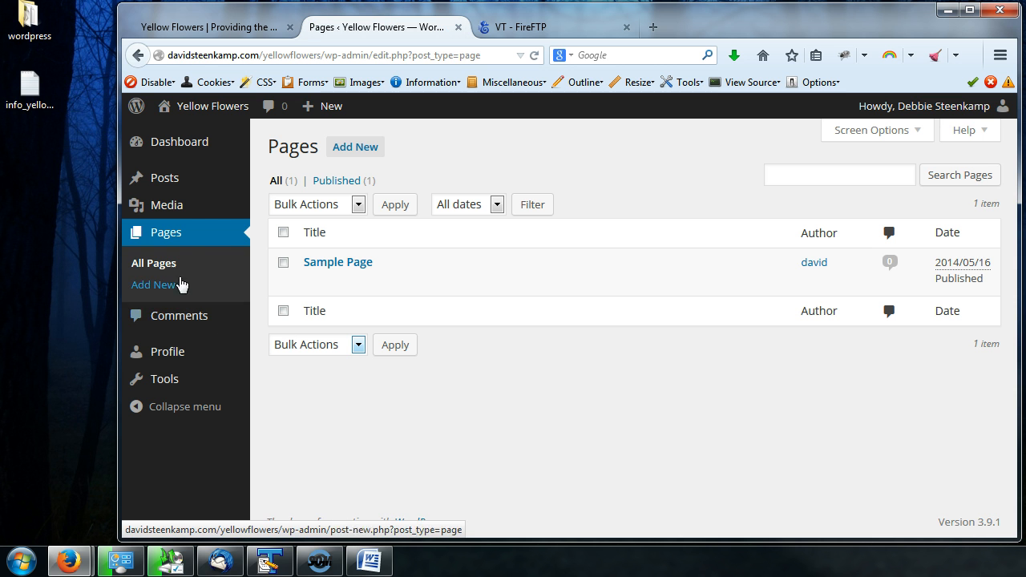
left_click(357, 149)
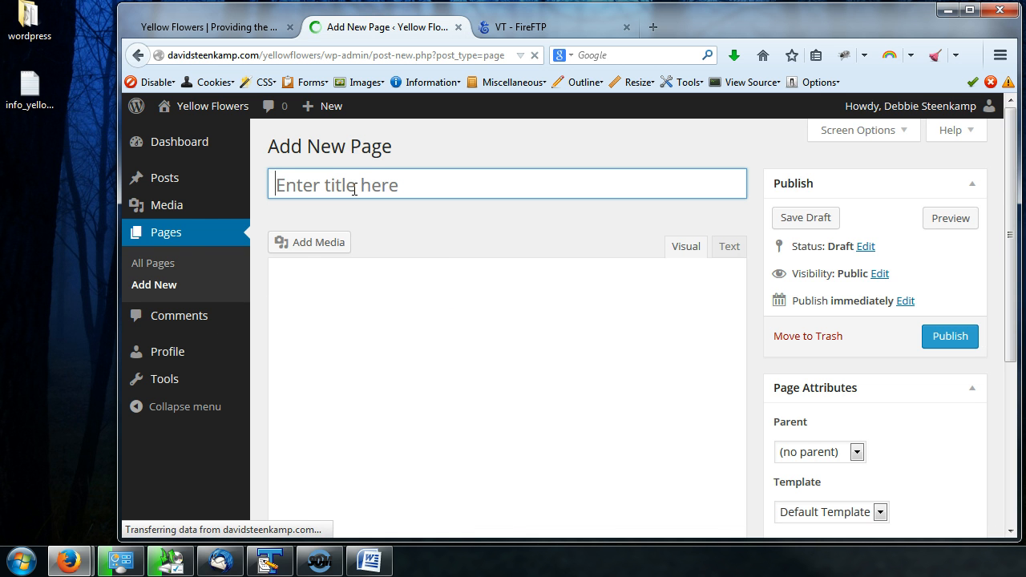
type("I'm an ")
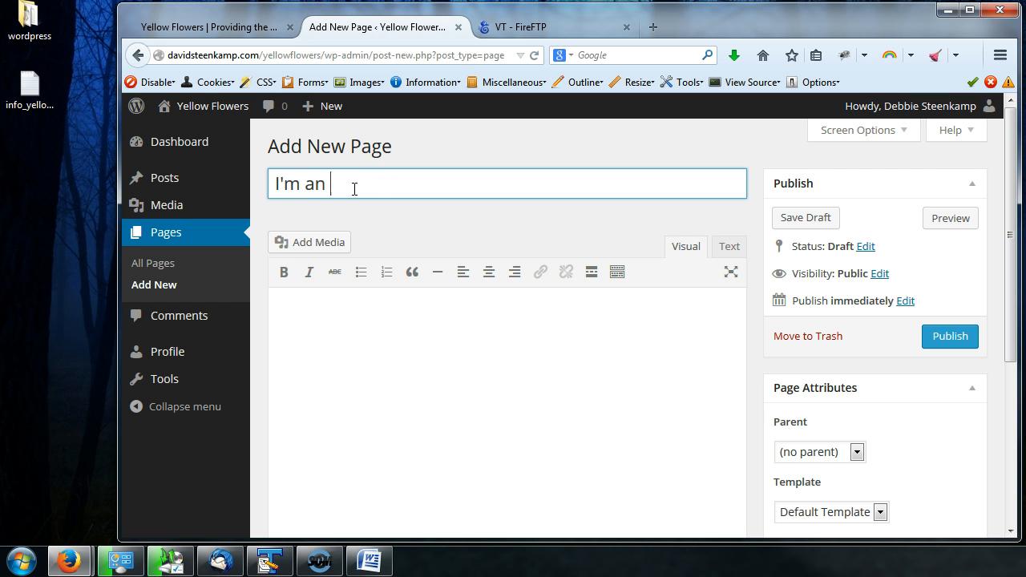
type("author!")
key("BackSpace")
left_click(517, 421)
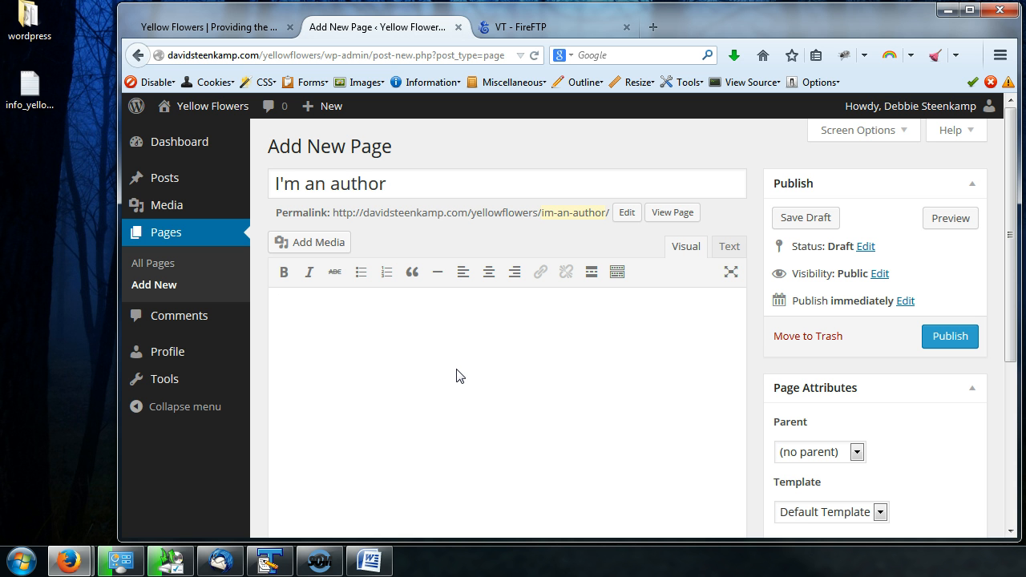
type("hey hey, I'm an au")
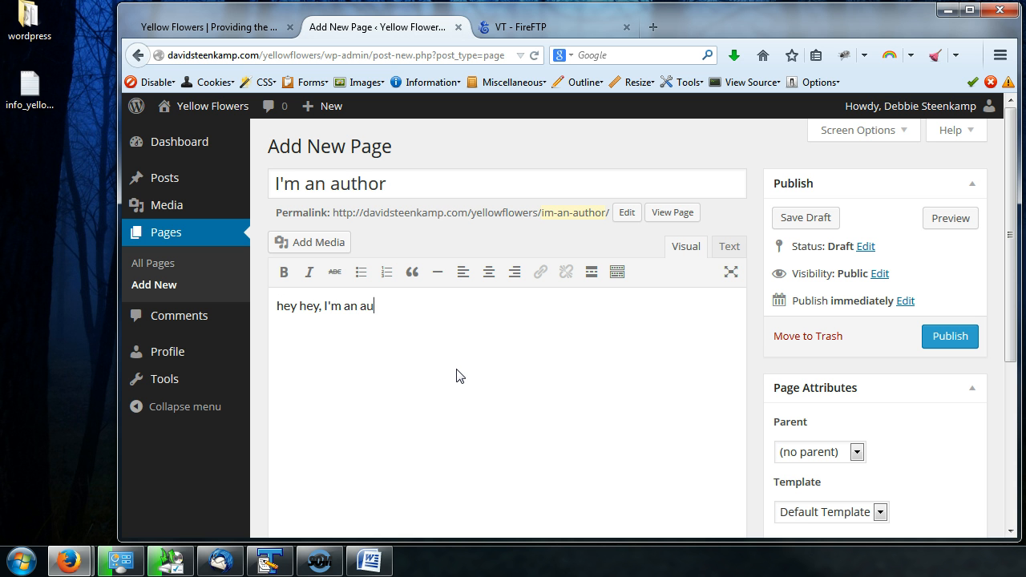
type("thor!")
- Review the new page's template options, keep Default Template and publish the page
scroll(978, 441, "down", 1)
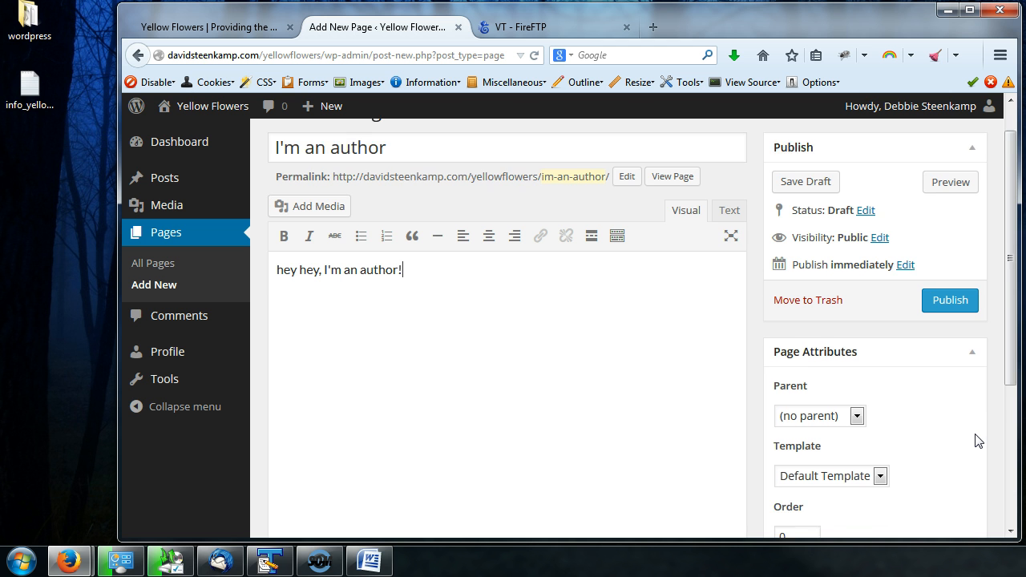
scroll(870, 344, "down", 1)
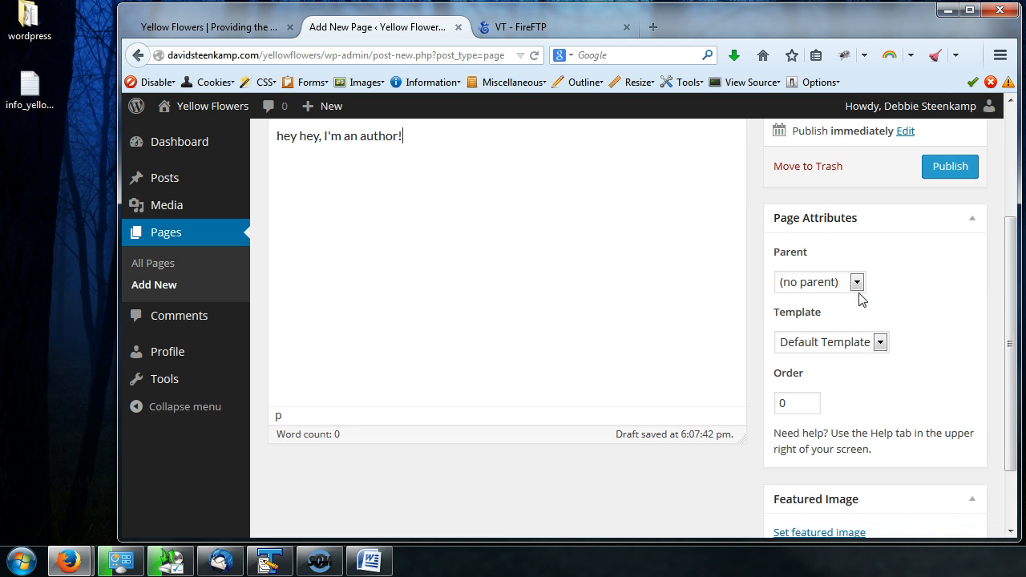
left_click(879, 343)
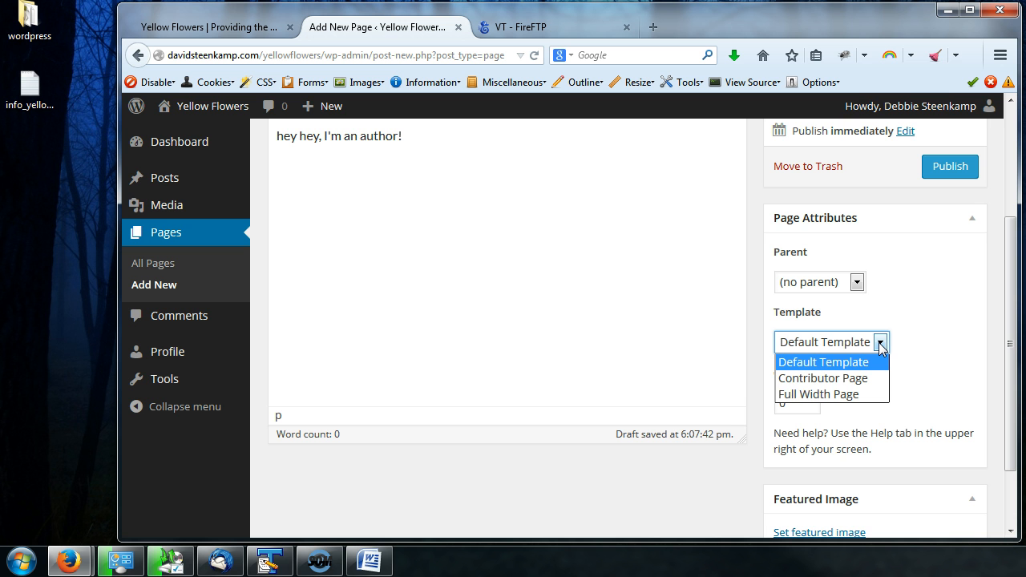
left_click(879, 343)
scroll(893, 339, "down", 2)
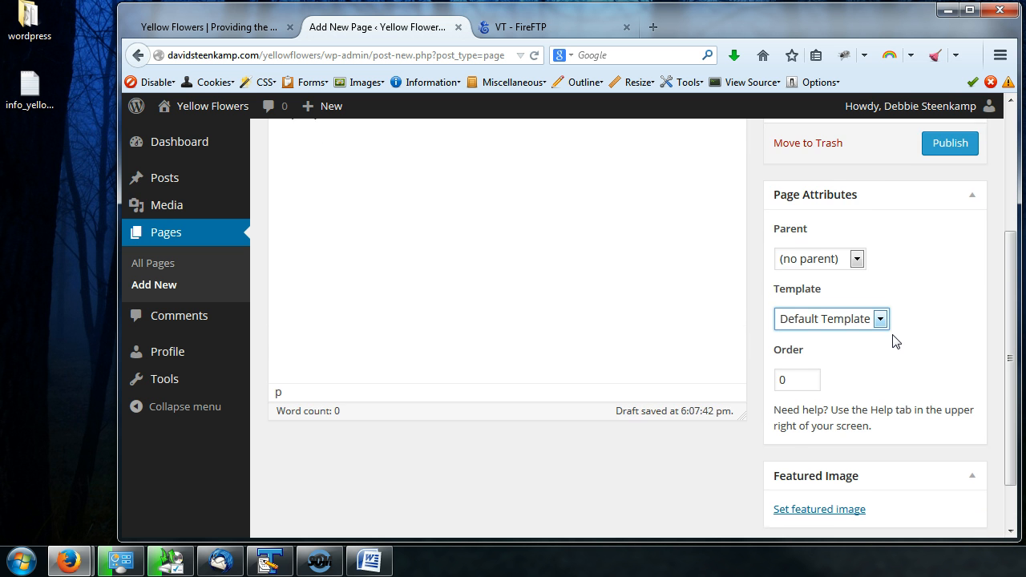
scroll(769, 457, "up", 3)
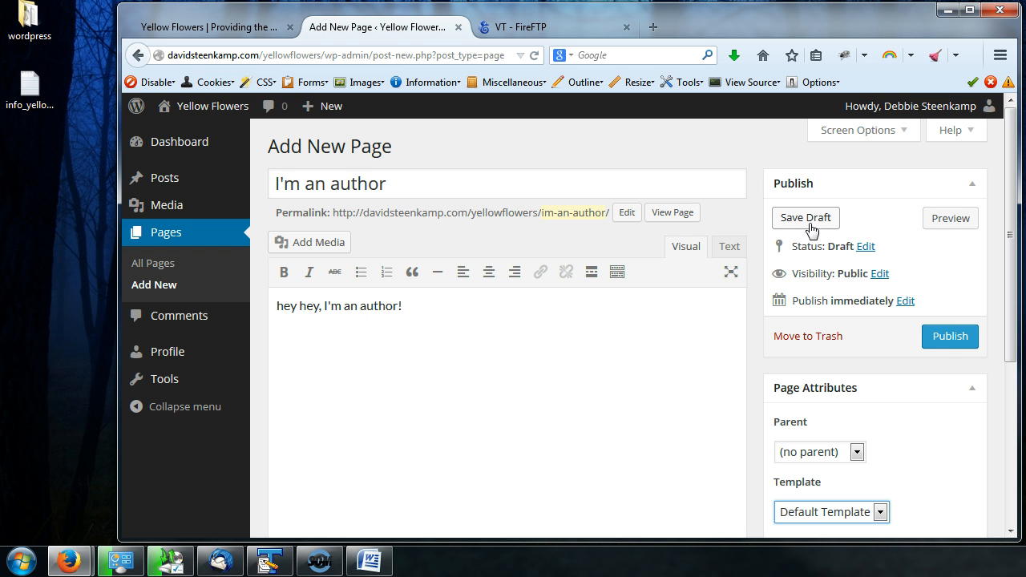
left_click(952, 338)
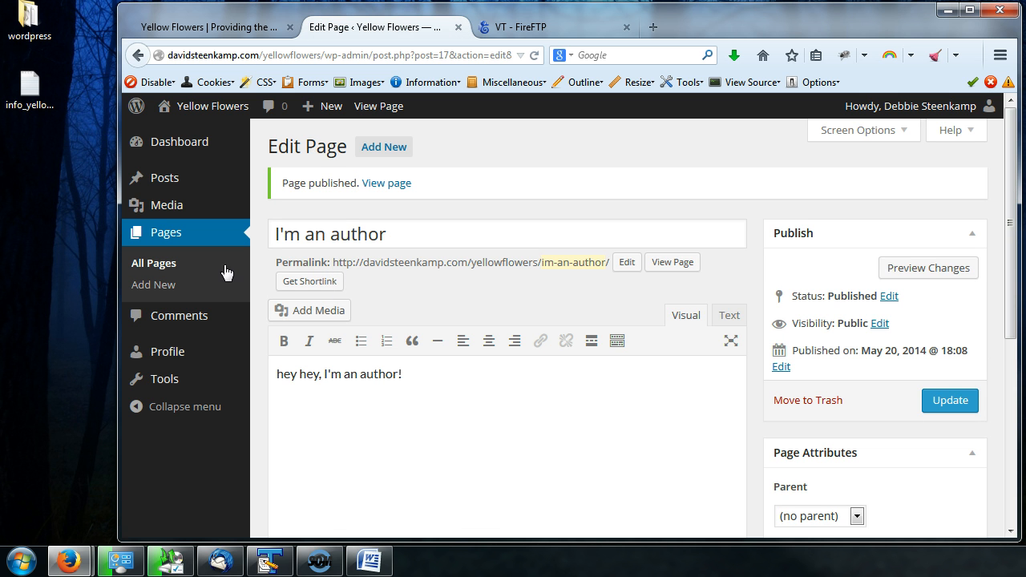
- Check the new page in the pages list, reload the live site and view the "I'm an author" page there
left_click(163, 237)
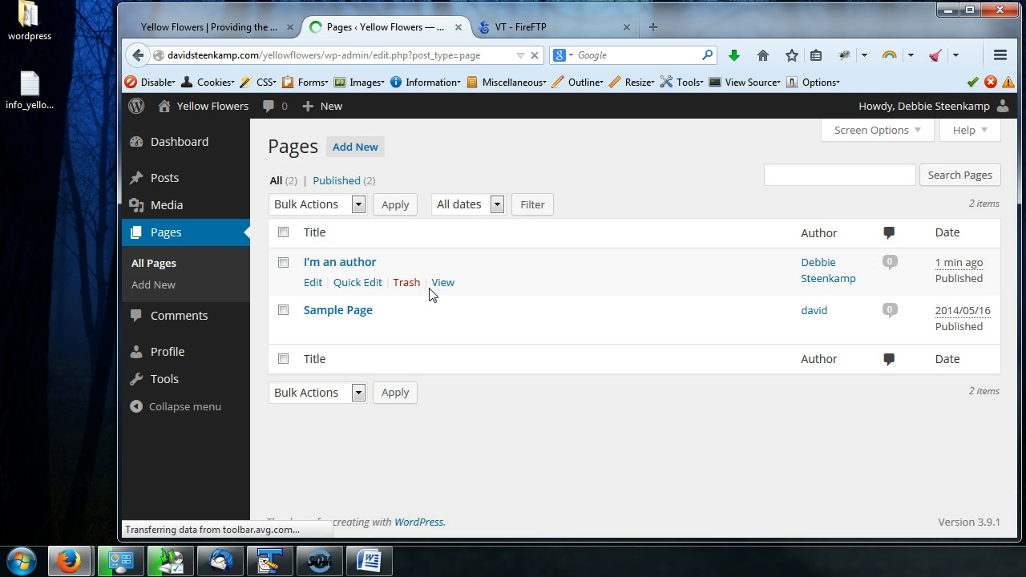
left_click(240, 31)
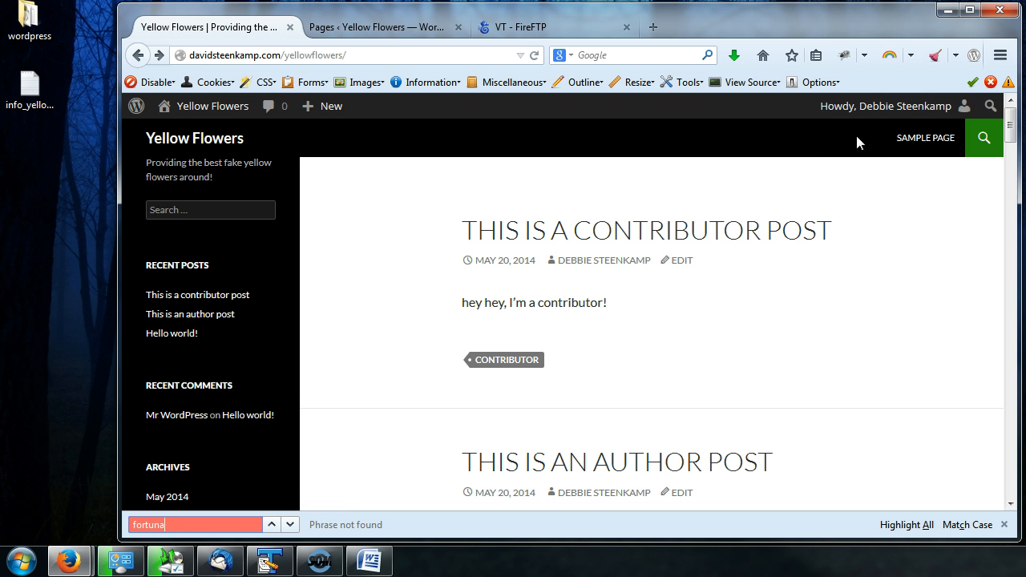
left_click(534, 55)
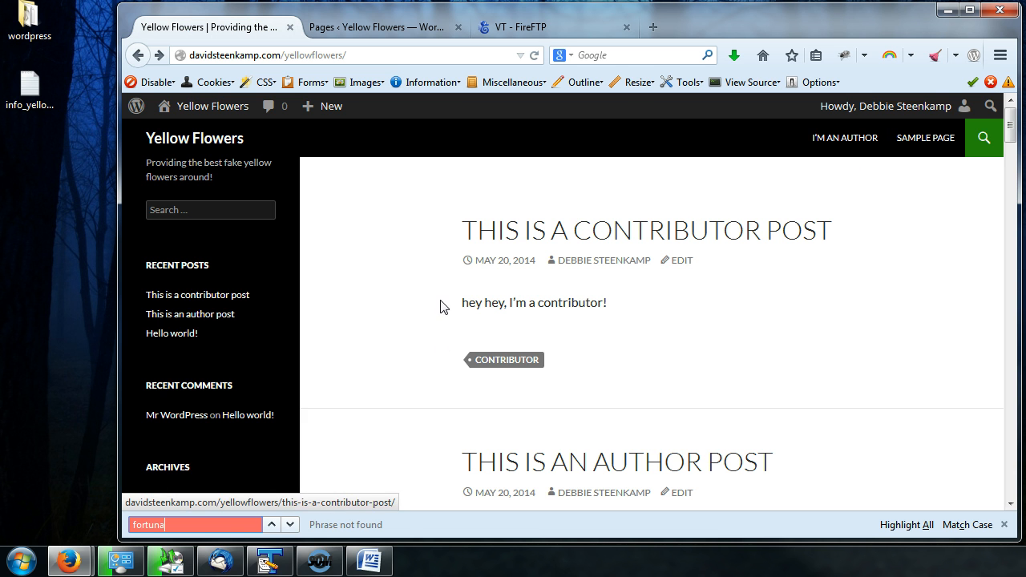
left_click(845, 141)
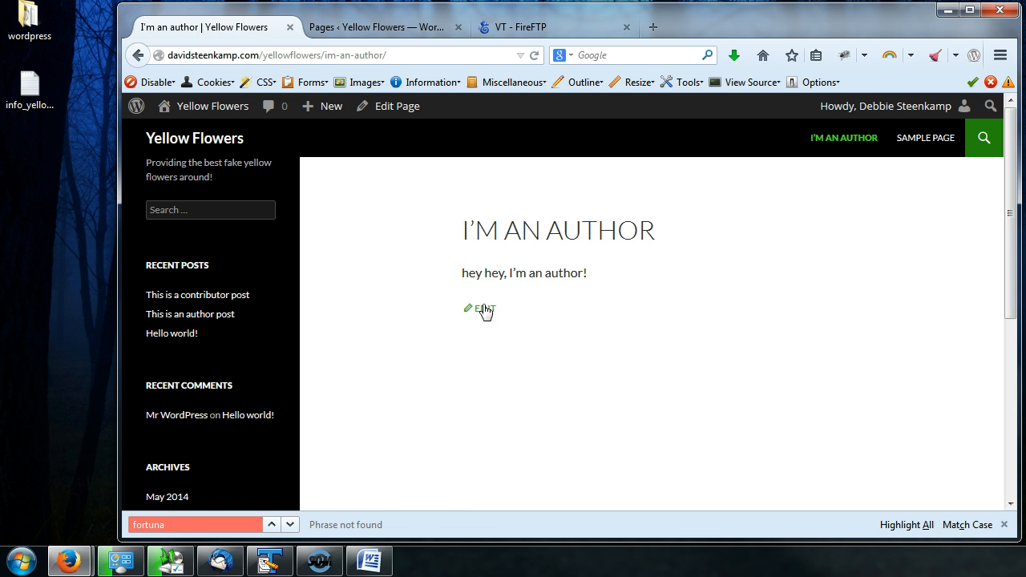
left_click(358, 32)
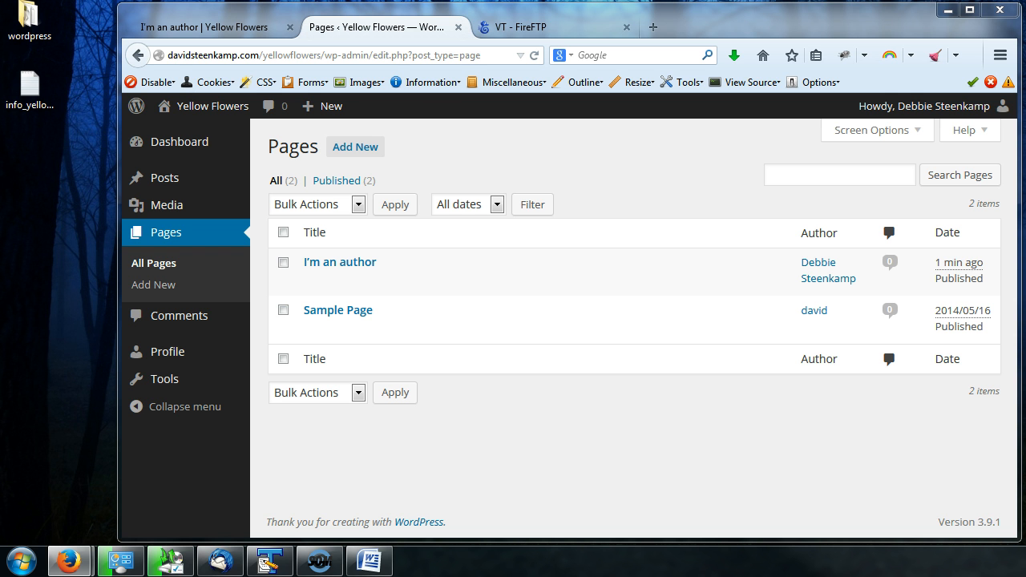
left_click(238, 27)
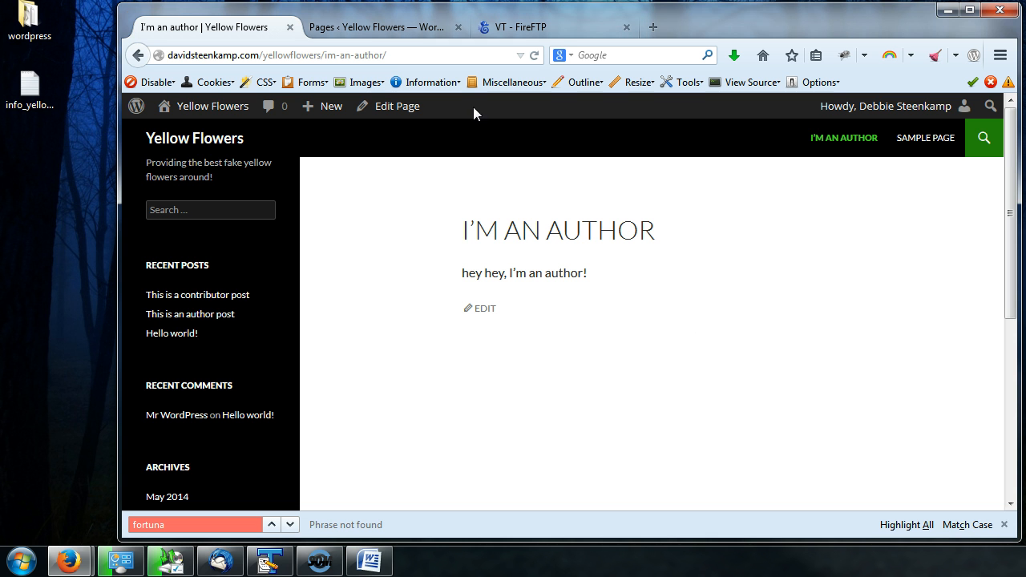
left_click(376, 27)
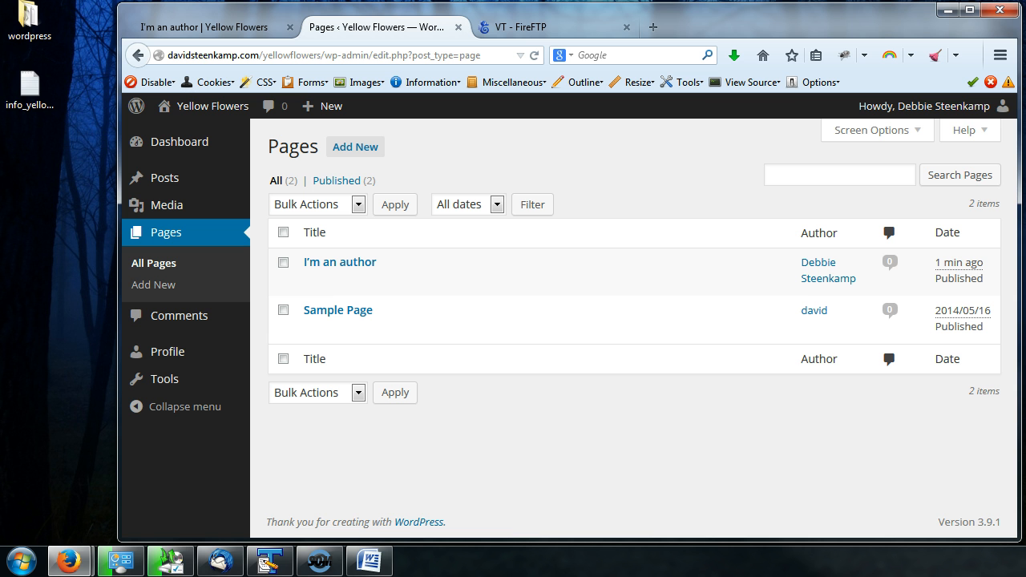
- Log out of the Editor account and log in with the administrator's username and saved password
mouse_move(903, 114)
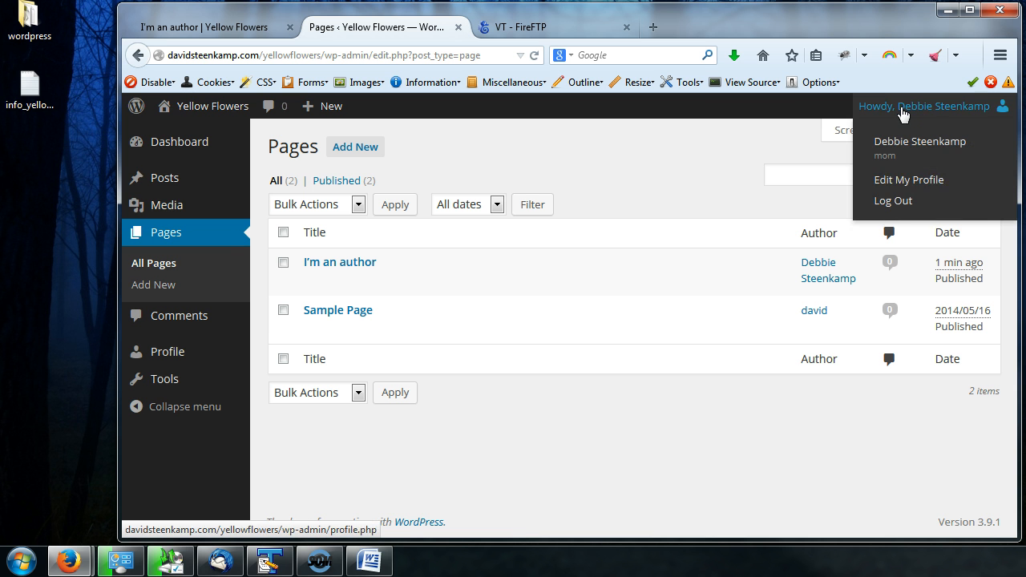
left_click(903, 201)
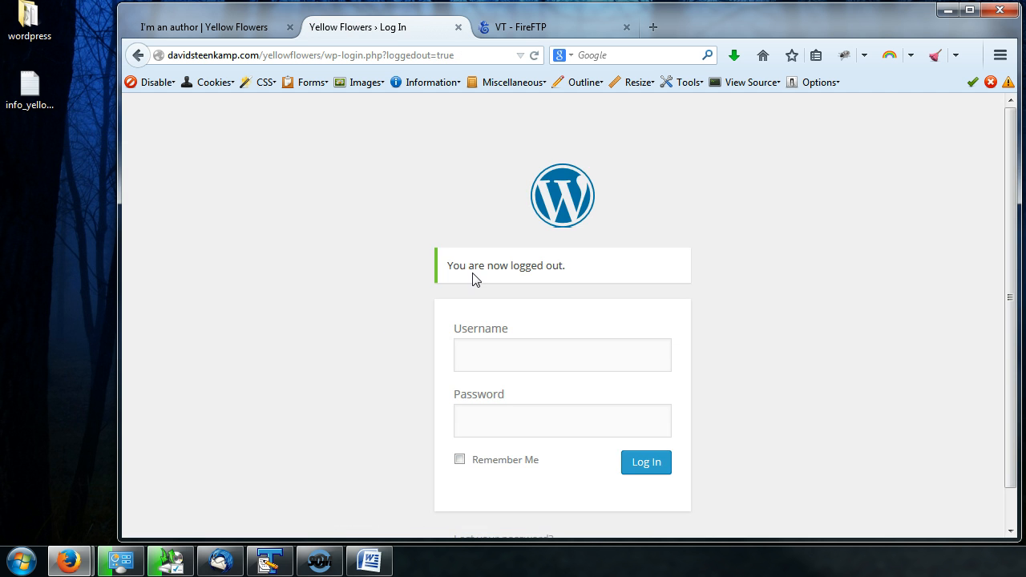
left_click(507, 348)
type("david")
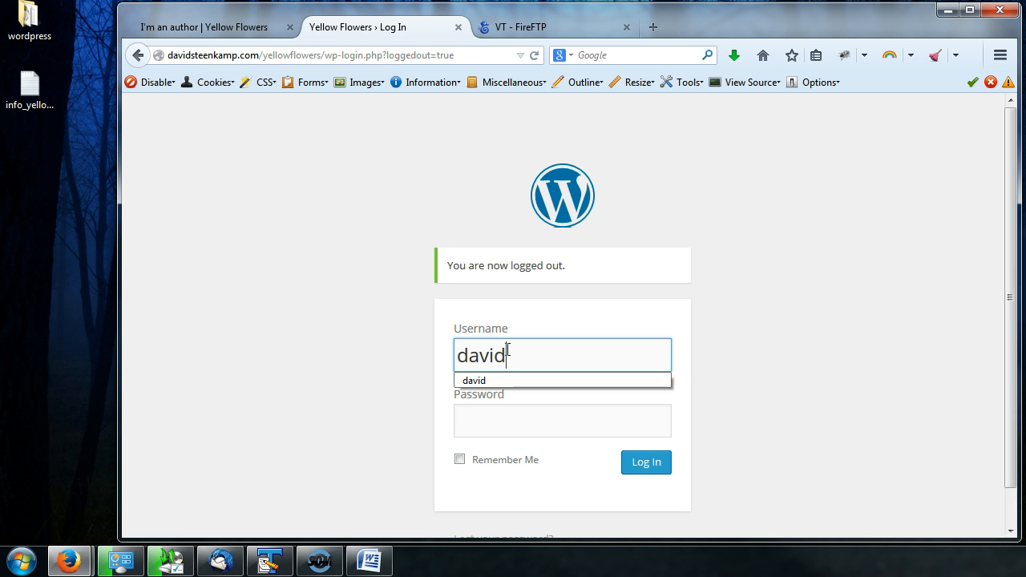
key("Tab")
key("Return")
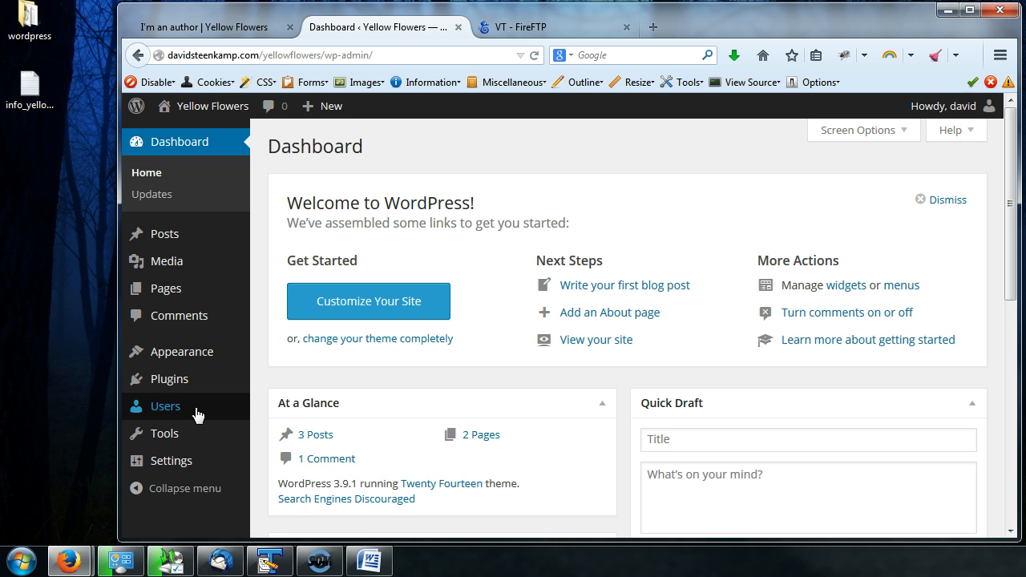
- Review the Users, Tools, Plugins and Appearance sections of the administrator's menu and open the installed plugins list
mouse_move(200, 414)
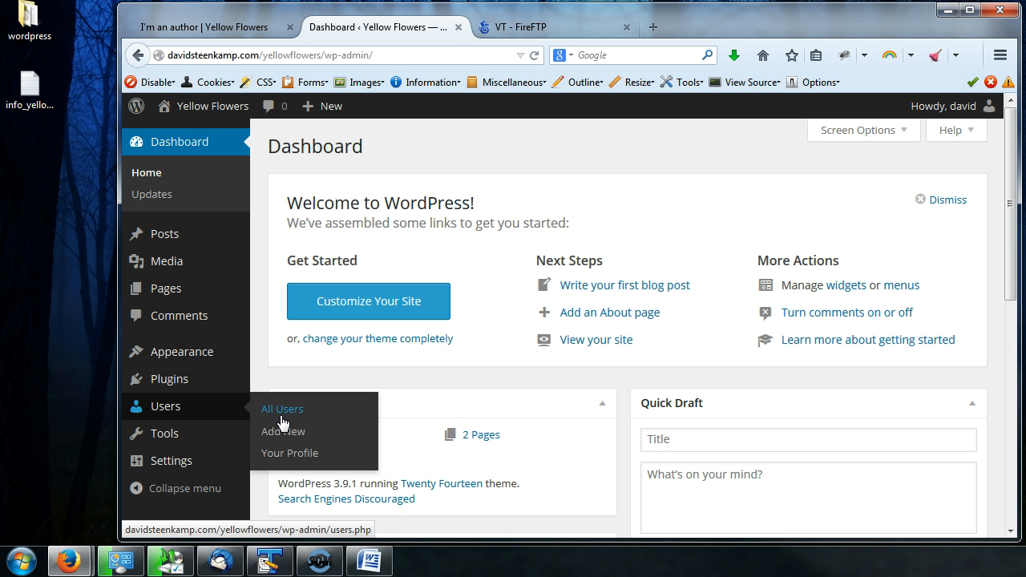
mouse_move(213, 445)
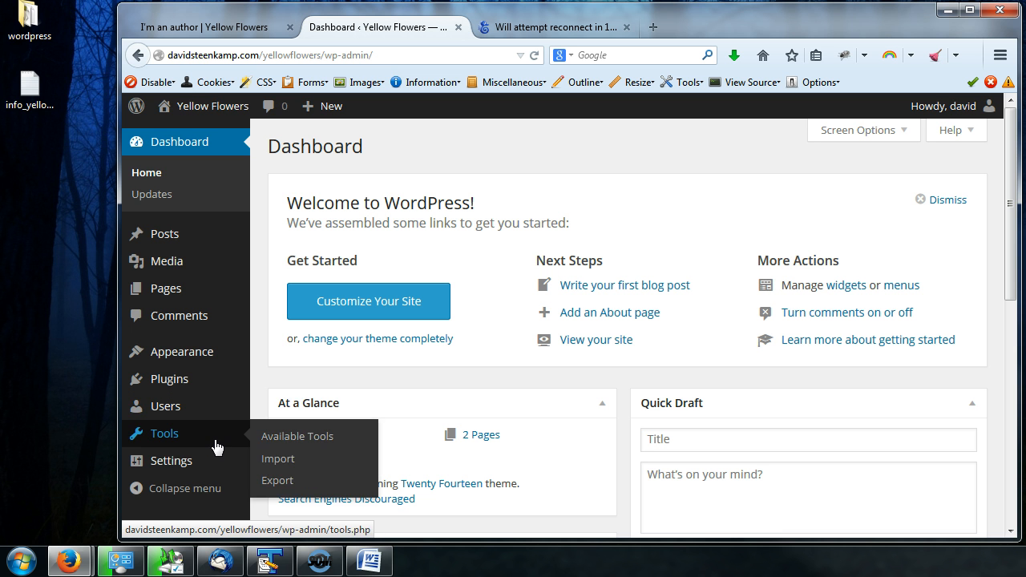
mouse_move(206, 380)
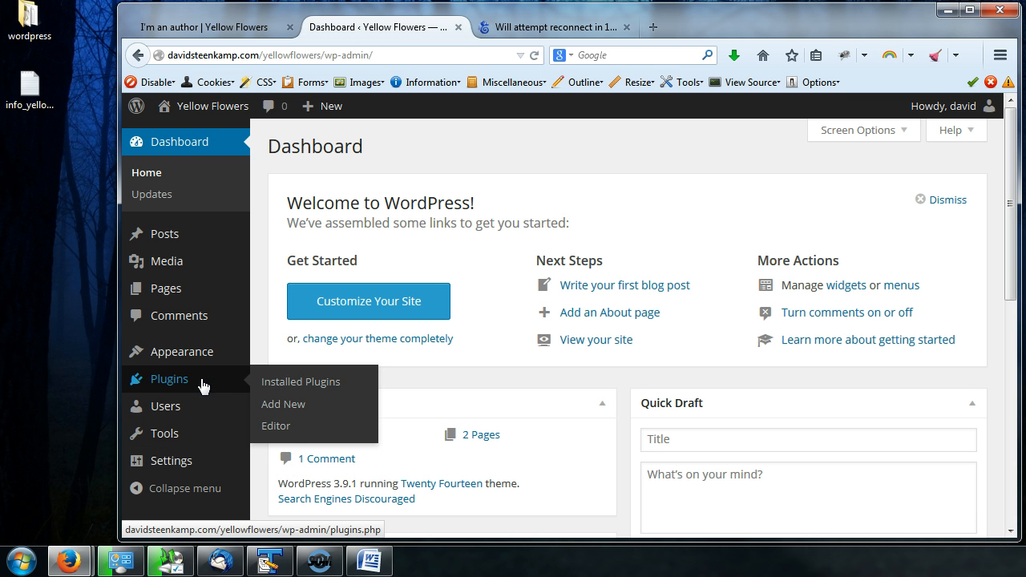
mouse_move(194, 356)
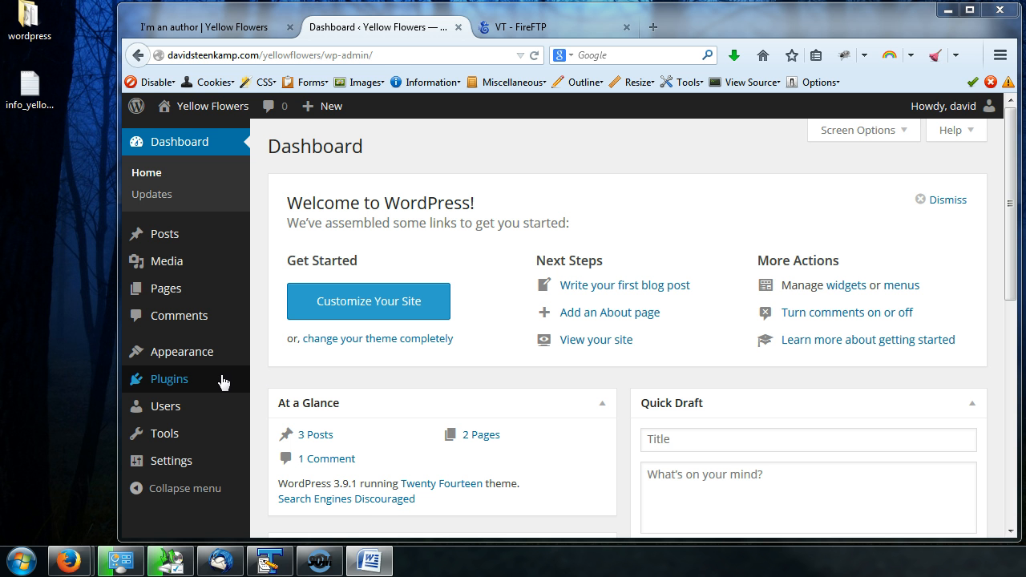
mouse_move(241, 380)
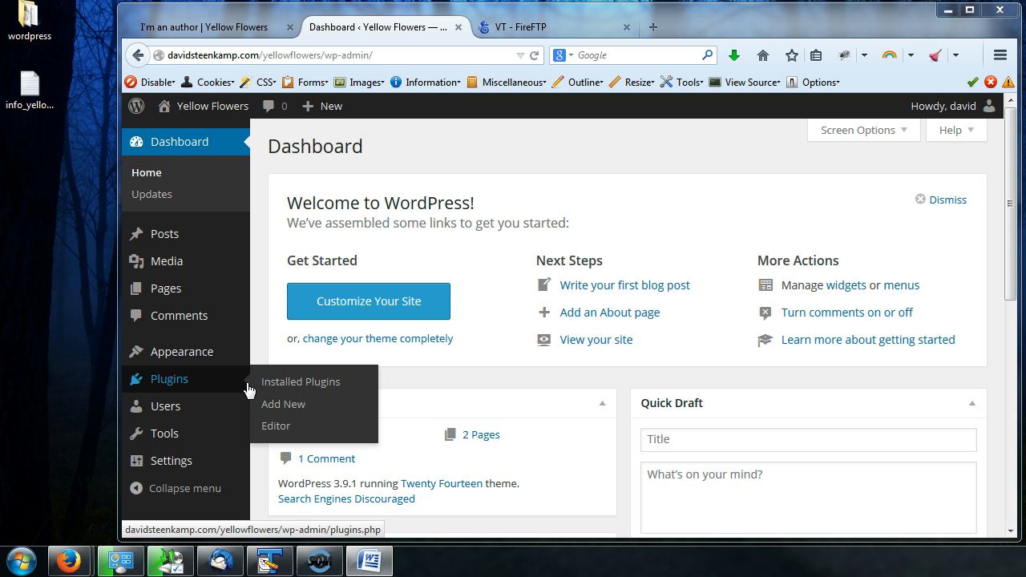
left_click(290, 387)
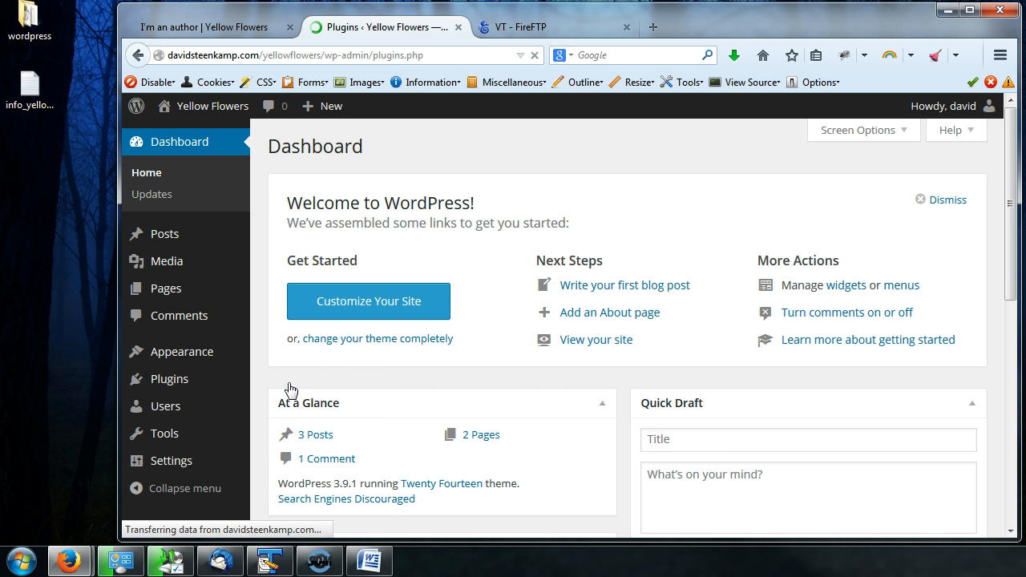